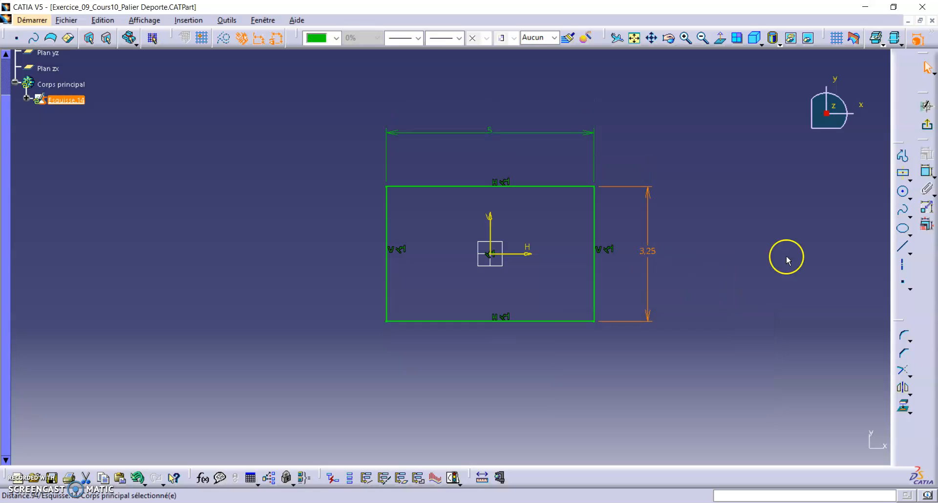
Step: Exit the rectangle sketch and extrude it upward into a solid base plate
click(927, 107)
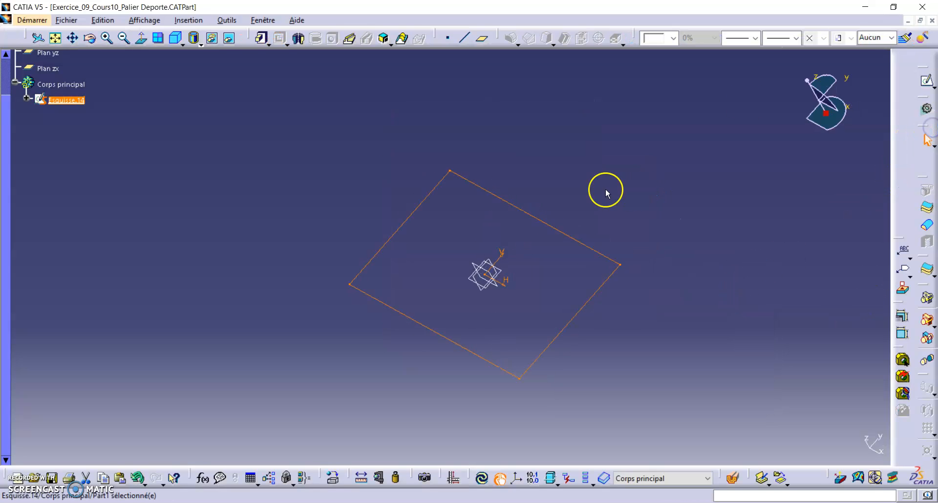
click(265, 43)
click(278, 55)
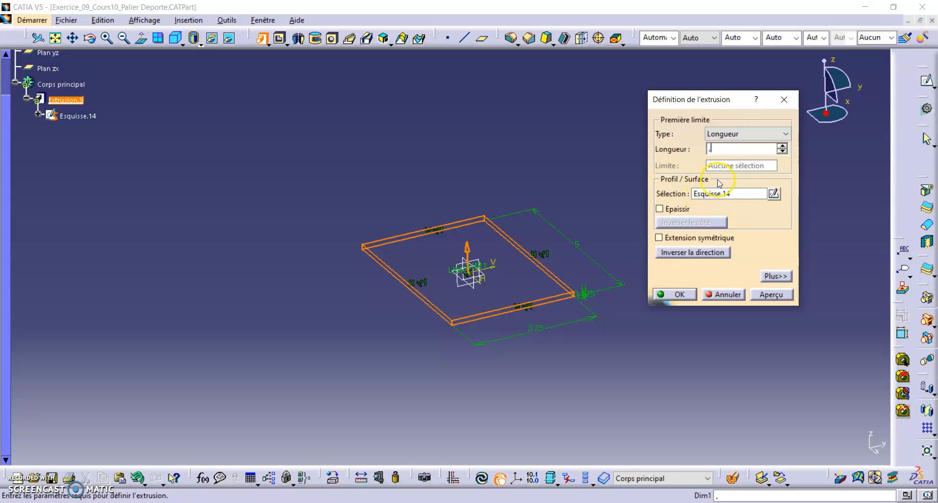
click(677, 294)
mouse_move(656, 281)
middle_down()
mouse_move(613, 293)
mouse_move(522, 214)
middle_up()
middle_drag(632, 233, 598, 243)
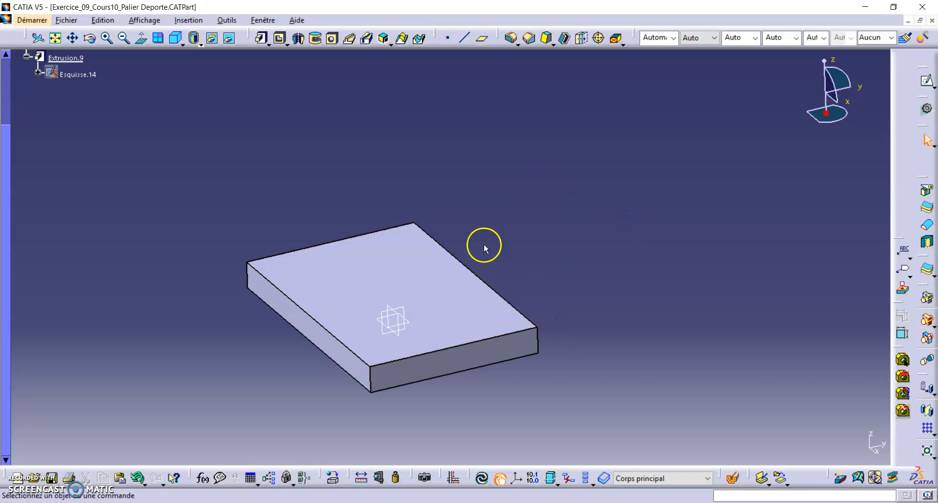
Step: Start a new sketch on the yz plane through the middle of the base plate
click(927, 81)
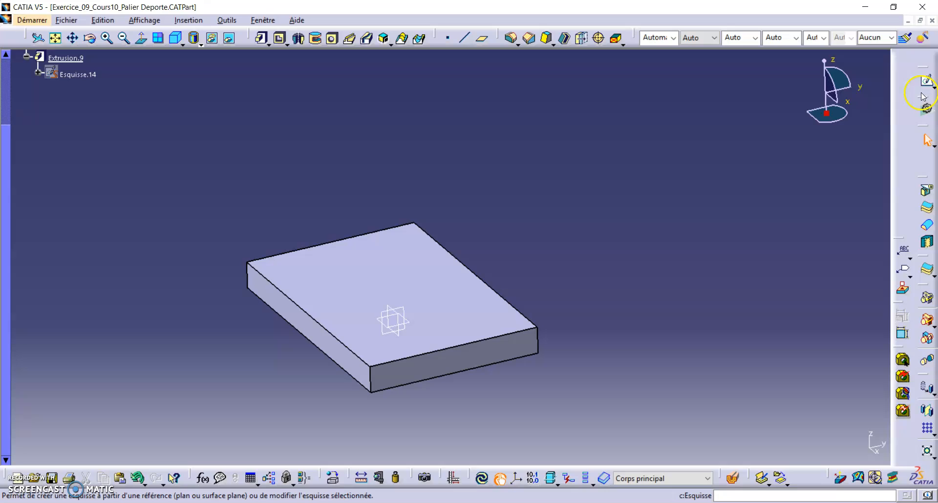
click(405, 307)
middle_drag(624, 251, 624, 223)
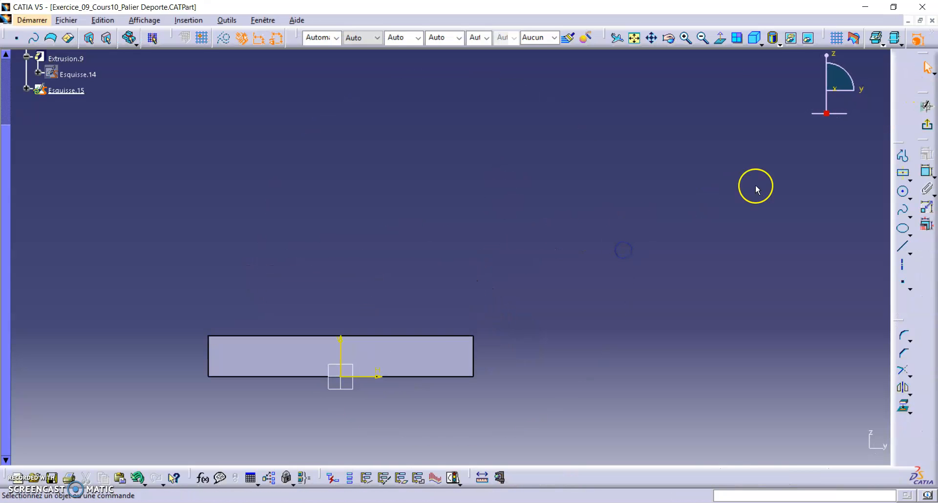
Step: Draw the arm profile's base line, inner vertical line, inner tangent arc of about 0.64 in radius, and inner horizontal line above the plate
click(906, 156)
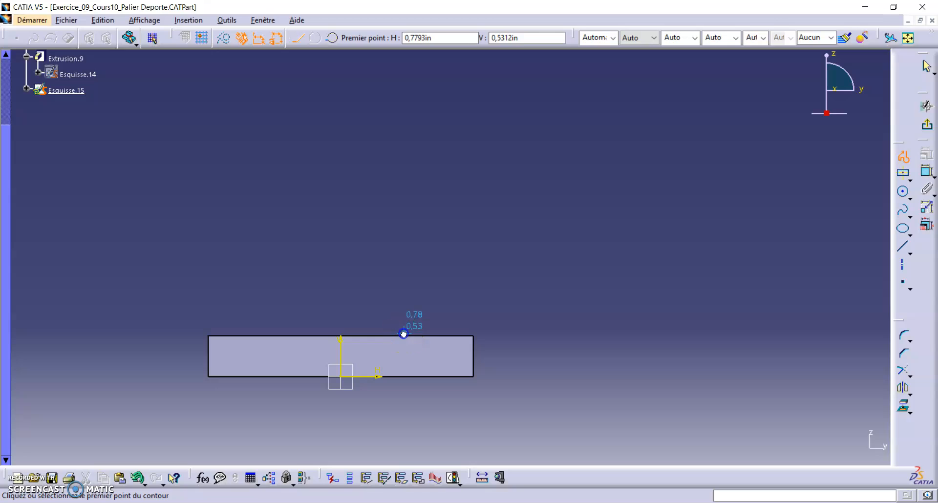
click(403, 335)
click(470, 333)
click(471, 262)
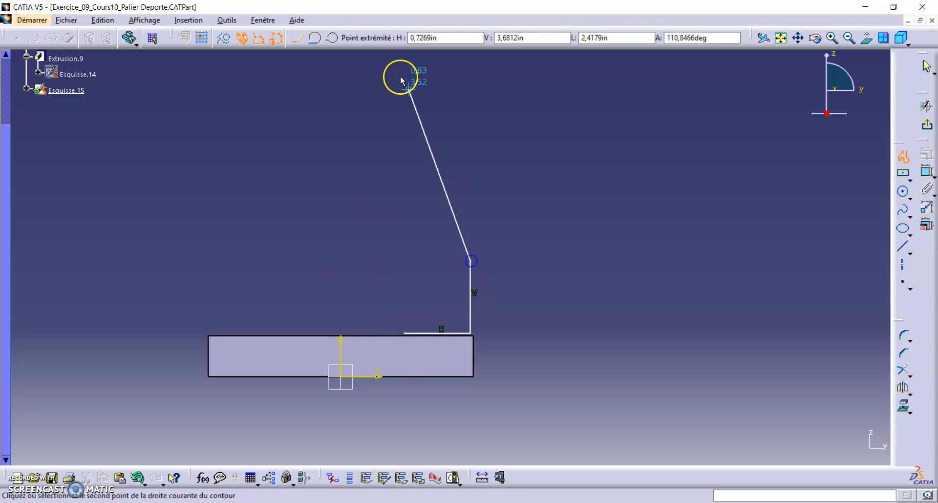
click(315, 38)
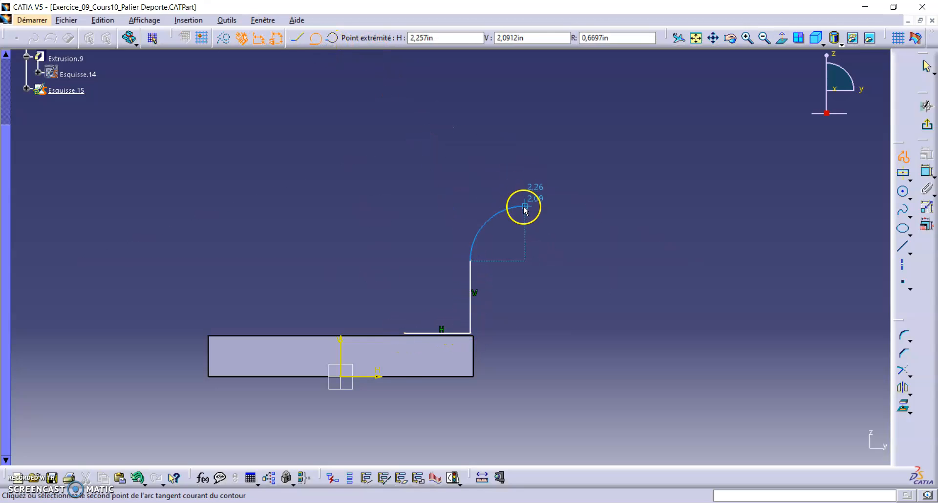
click(524, 209)
click(577, 208)
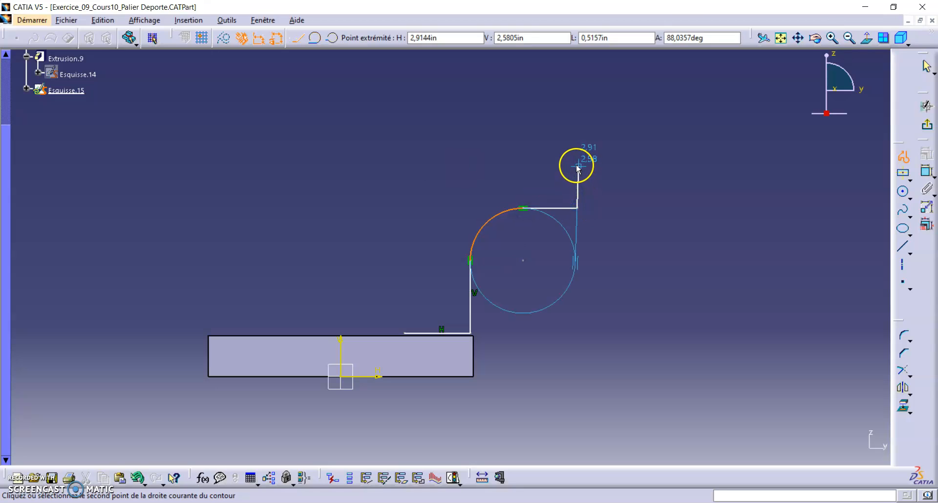
Step: Complete the arm profile with a vertical end, a horizontal upper line, an outer arc and an outer vertical line down to the base line
click(577, 164)
click(508, 164)
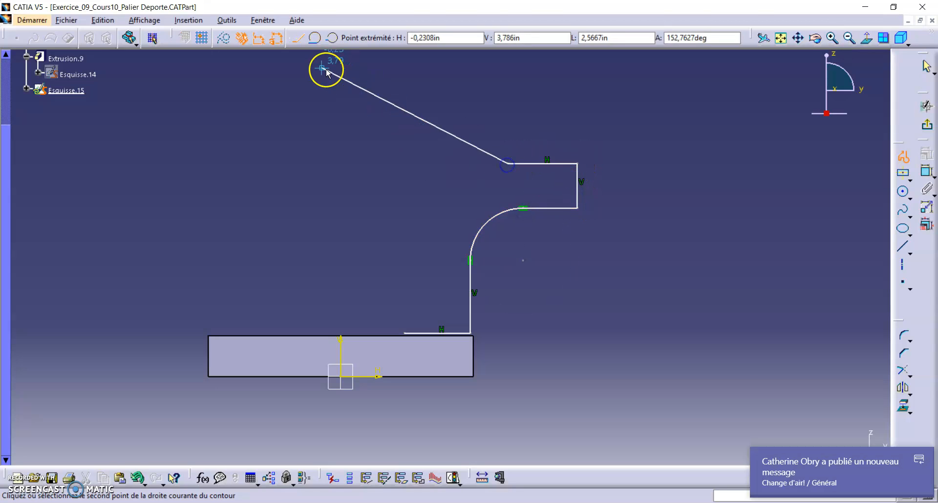
click(315, 38)
click(425, 235)
click(425, 334)
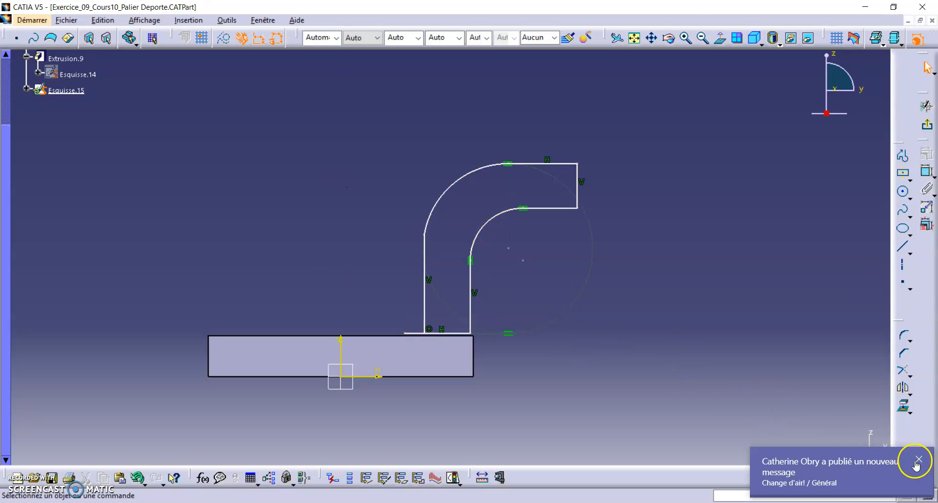
Step: Dismiss the message notification and make the outer arc tangent to the outer vertical line
click(918, 461)
ctrl+click(423, 252)
click(903, 173)
click(804, 181)
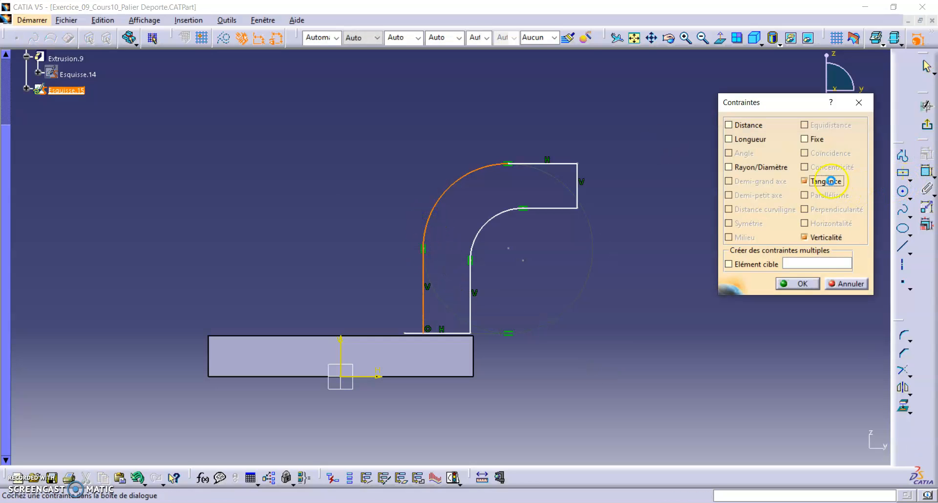
click(802, 284)
Step: Trim away the part of the base line that extends beyond the outer vertical line
click(909, 393)
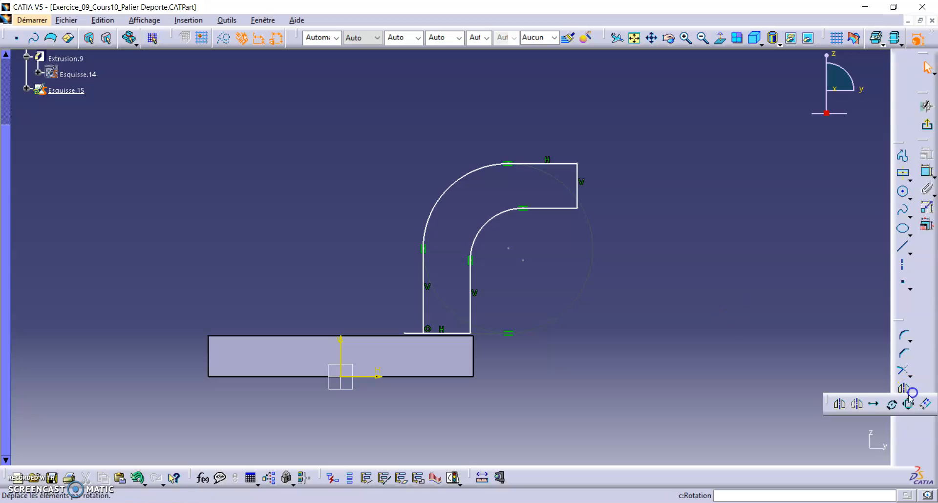
click(906, 375)
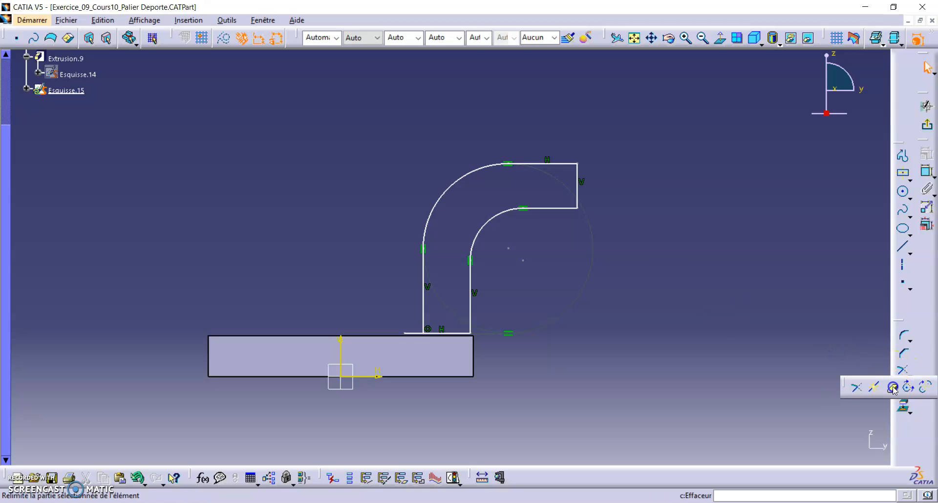
click(893, 388)
click(414, 323)
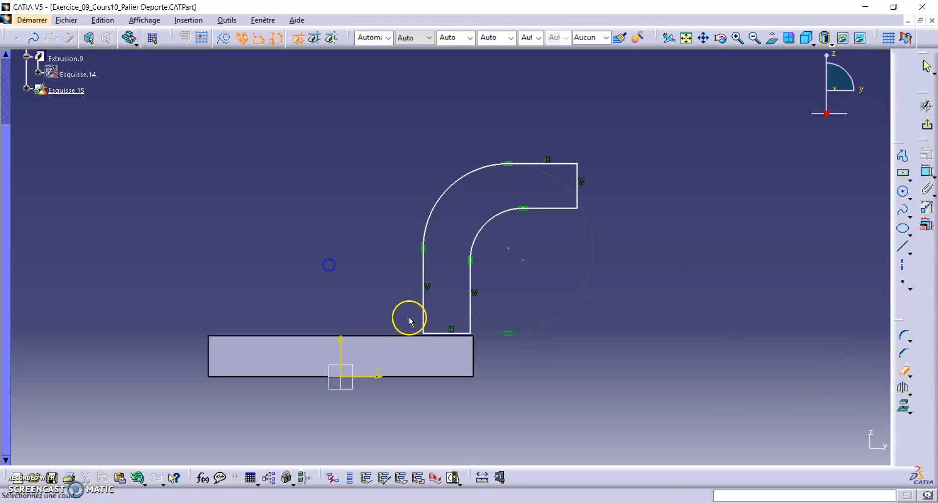
Step: Make the inner and outer arcs of the arm profile concentric
click(492, 220)
ctrl+click(457, 179)
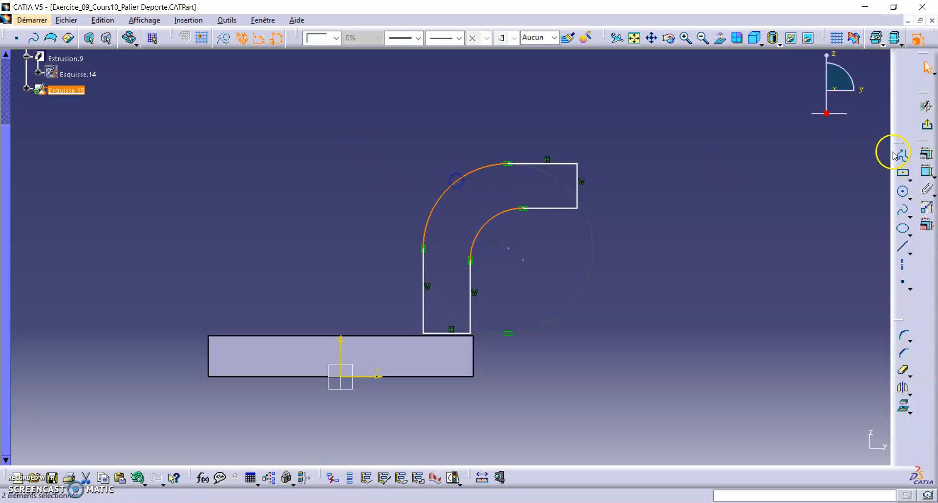
click(927, 157)
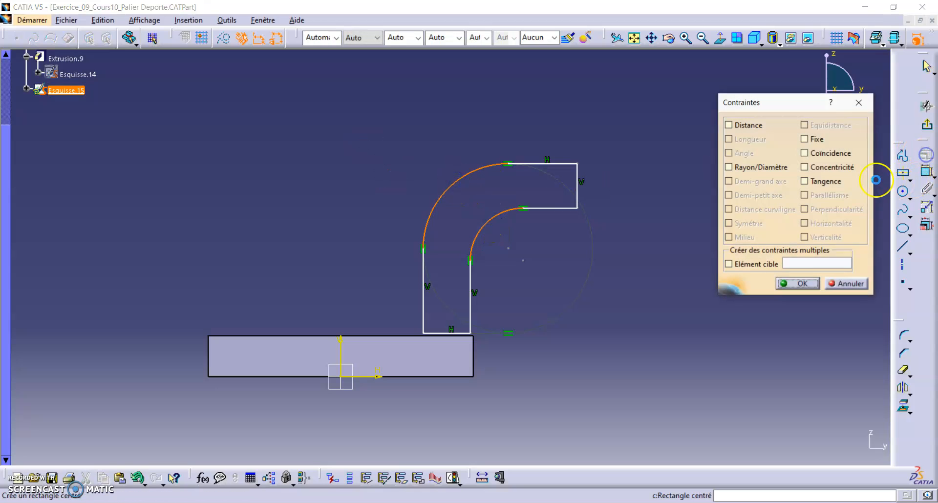
click(819, 170)
click(809, 284)
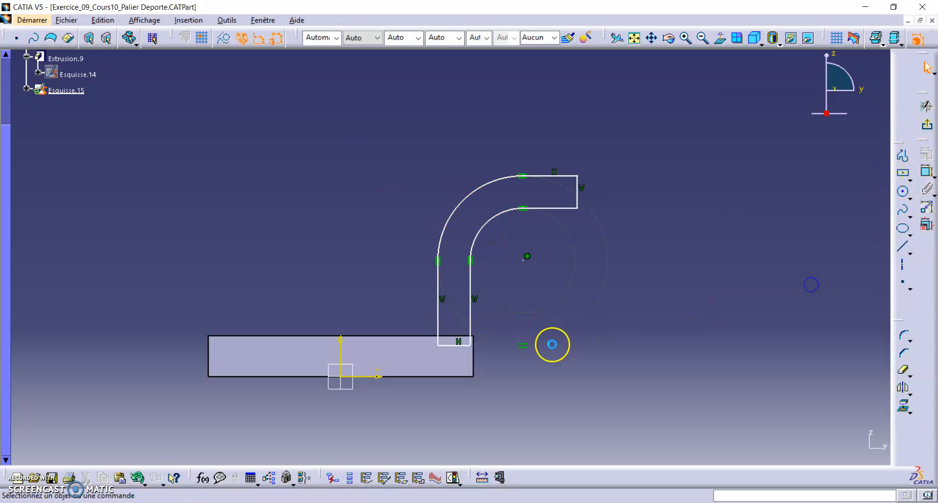
Step: Make the profile's base line coincident with the plate's top edge and delete the stray tangency constraint beside it
click(459, 344)
click(928, 156)
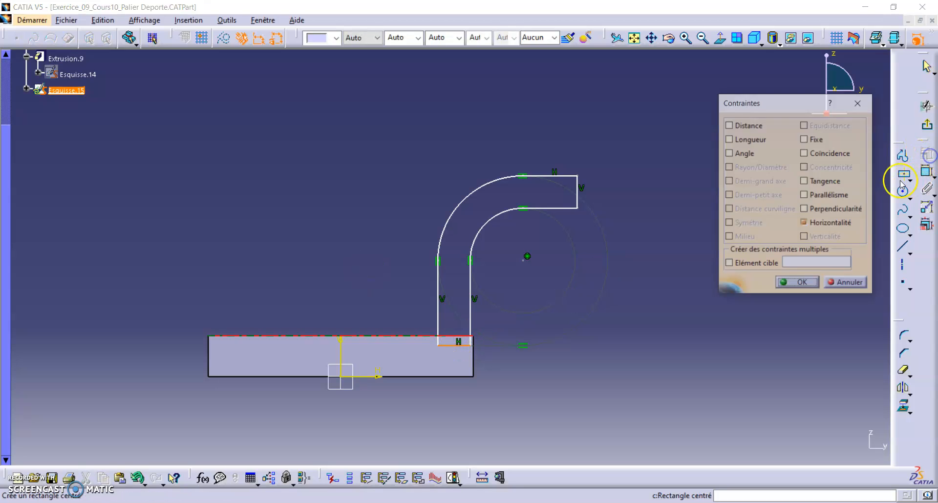
click(831, 154)
click(798, 282)
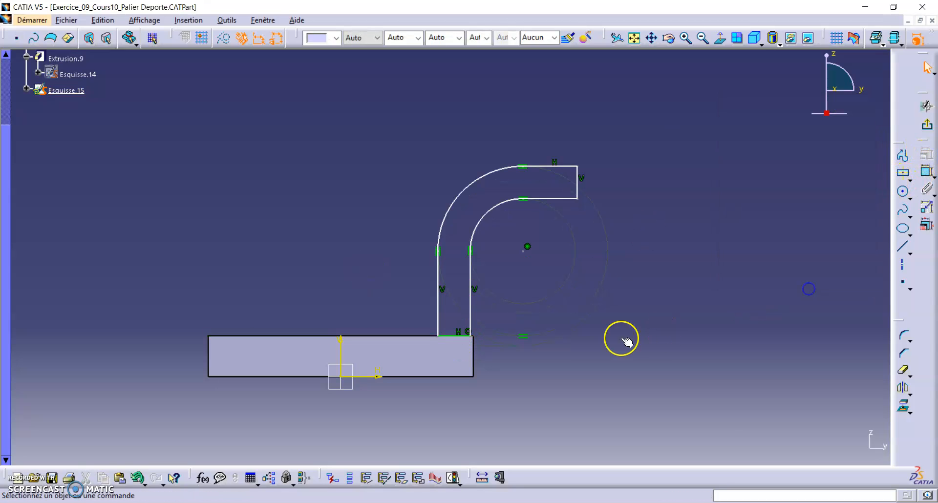
click(530, 338)
click(491, 323)
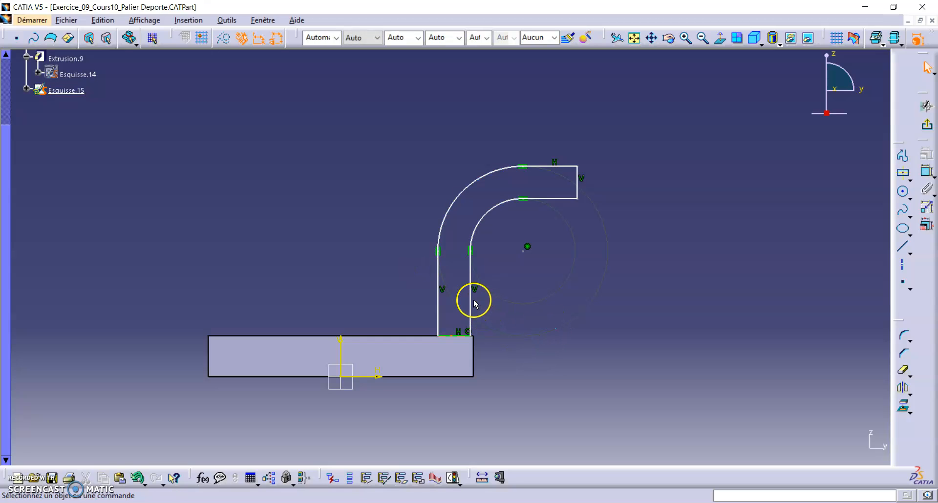
Step: Make the inner vertical line of the profile coincident with the plate's adjacent side edge
click(473, 299)
ctrl+click(473, 351)
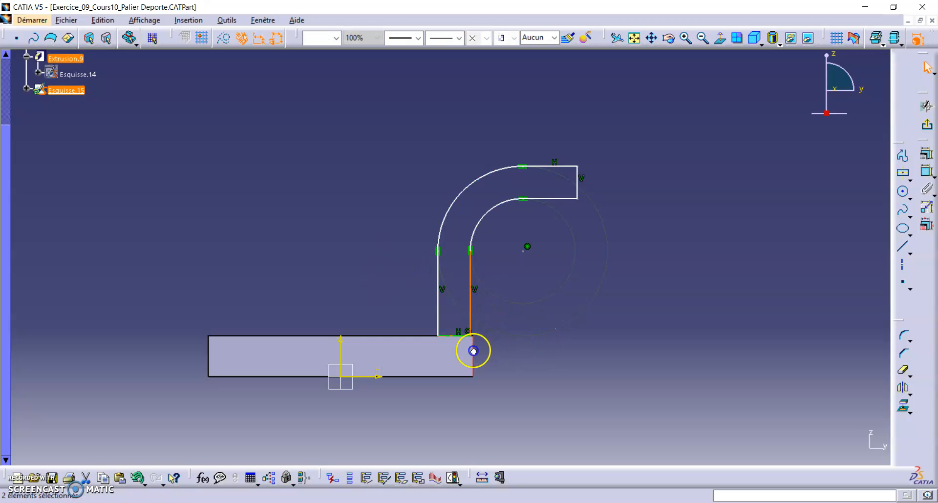
click(927, 144)
click(826, 154)
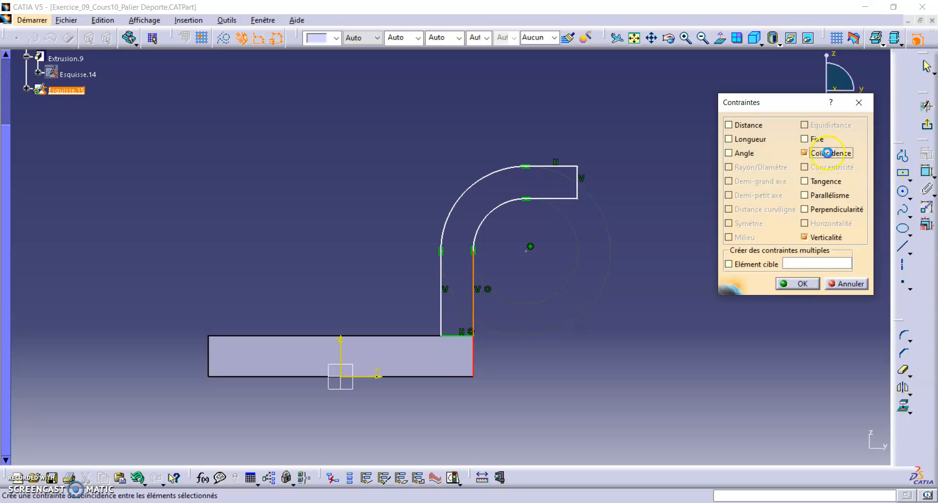
click(798, 284)
Step: Dimension the length of the inner vertical line and set it to 0.75 in
double_click(930, 172)
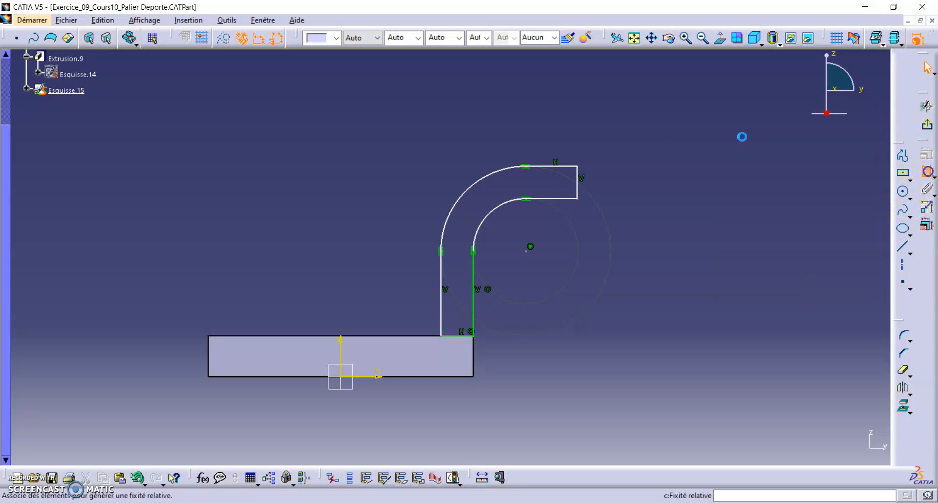
click(473, 305)
click(701, 311)
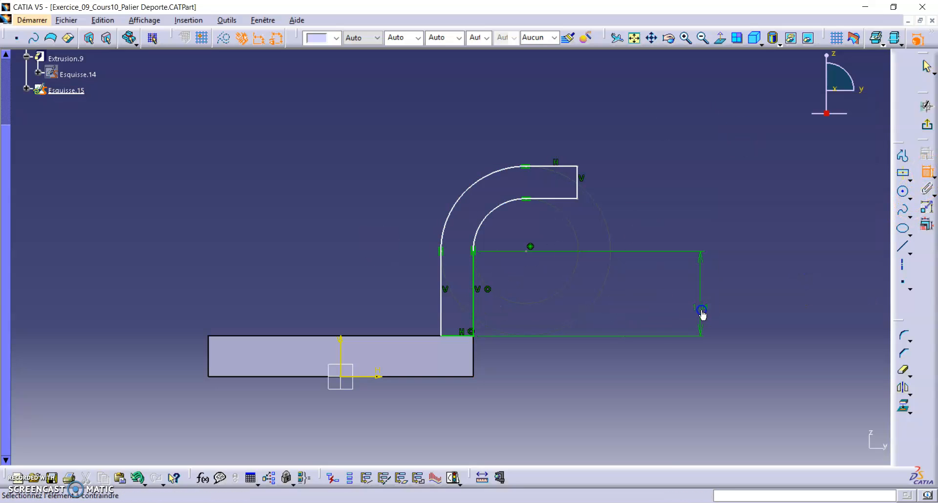
double_click(703, 312)
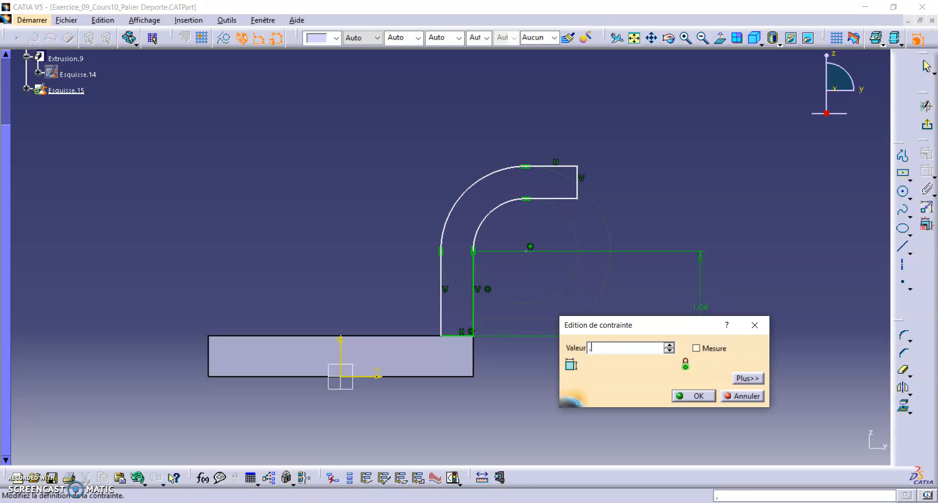
key(Return)
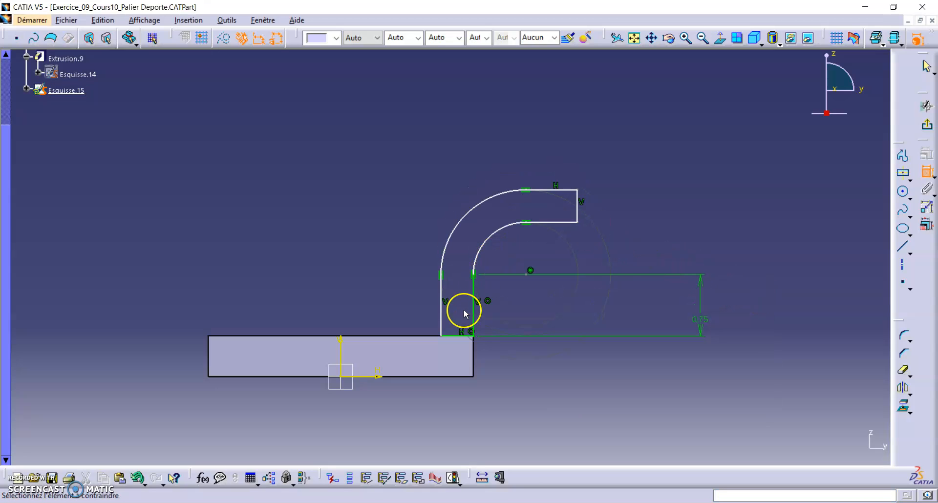
Step: Dimension the horizontal distance from the plate's side edge to the arm's vertical end and set it to 1.625 in
click(479, 363)
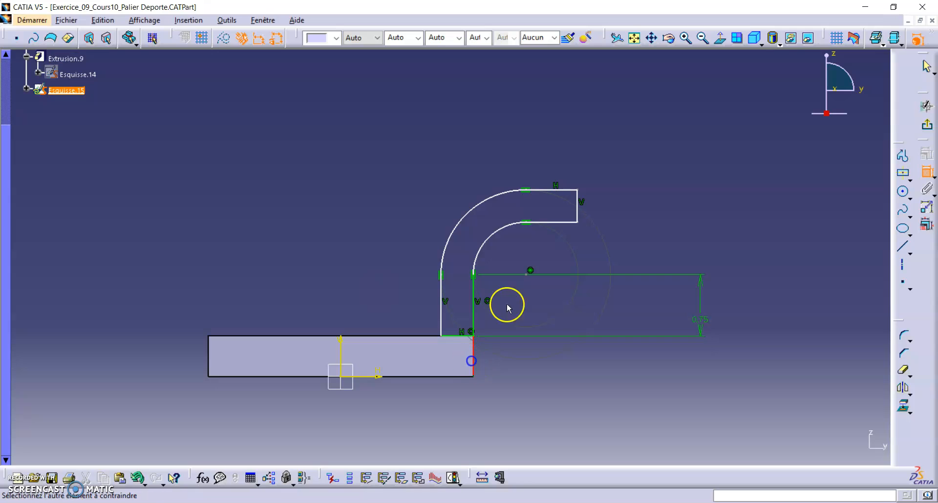
click(576, 216)
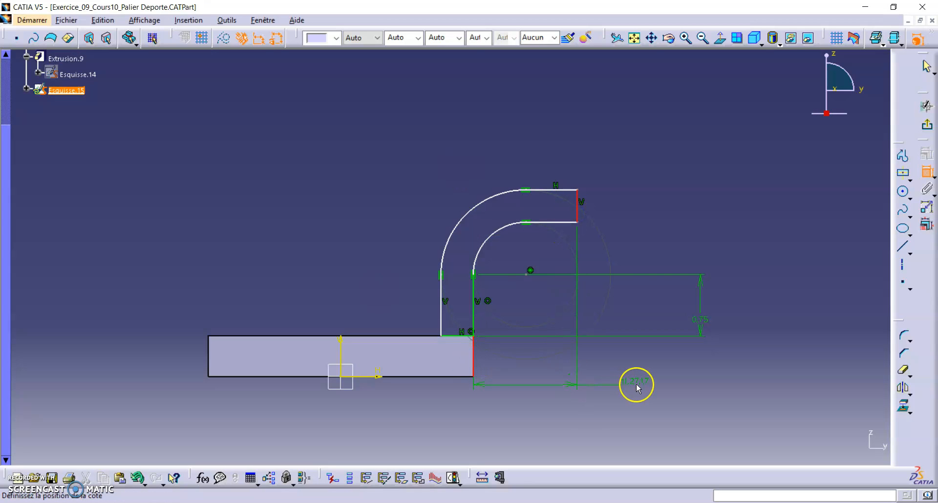
click(636, 389)
double_click(637, 385)
text(1,)
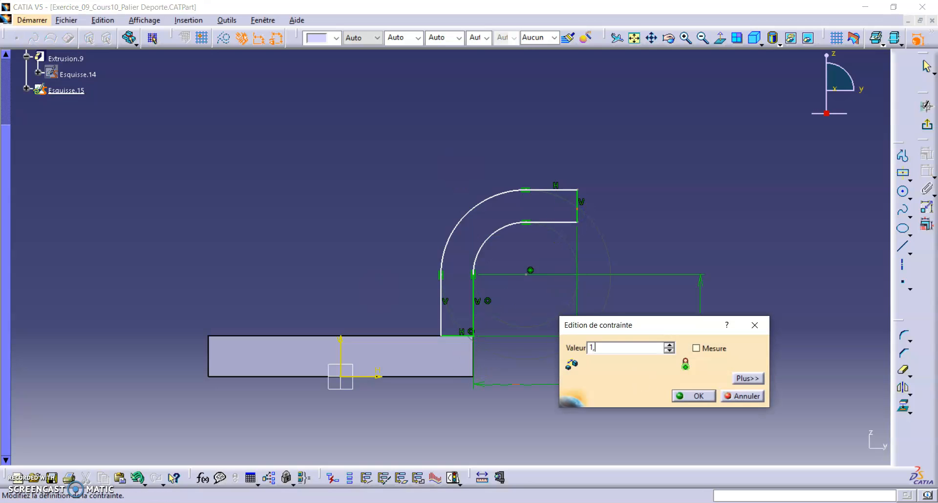
key(Return)
Step: Dimension the outer arc and set its radius to 1.325 in
click(483, 229)
double_click(423, 151)
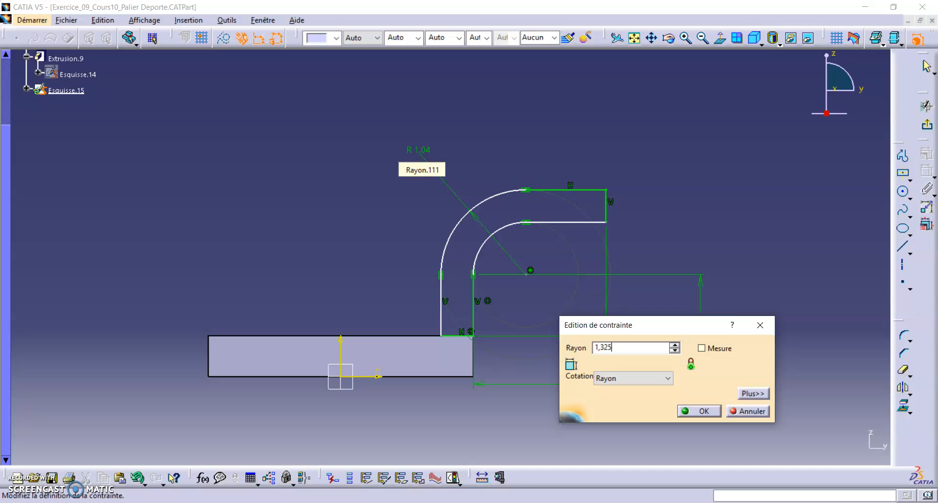
text(1,325)
key(Return)
Step: Dimension the inner arc and set its radius to 0.625 in
click(506, 229)
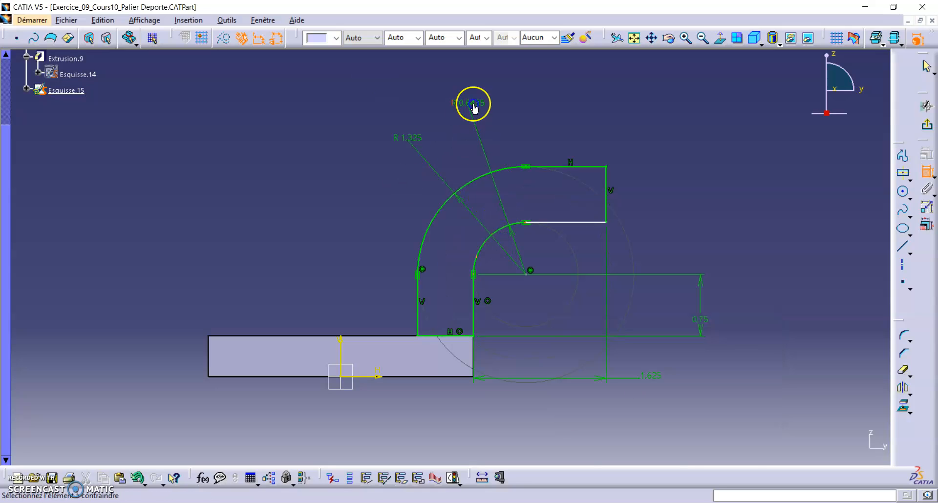
double_click(474, 109)
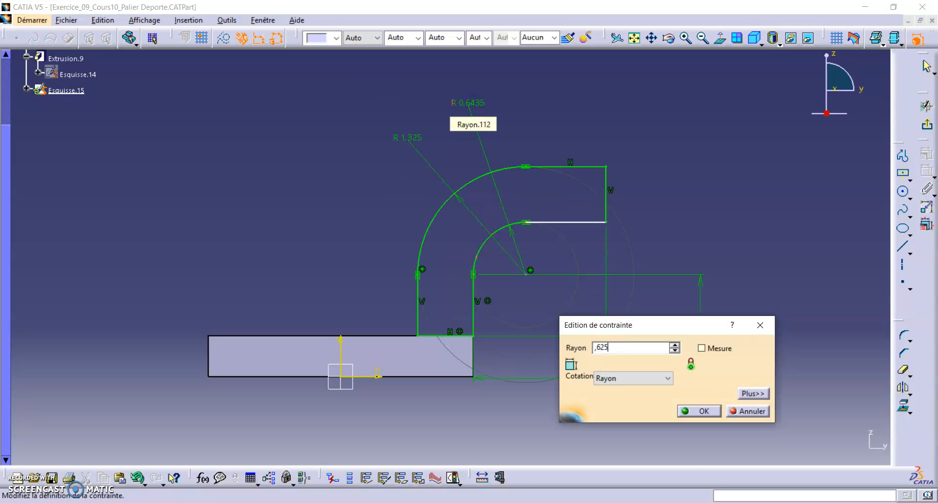
text(,625)
key(Return)
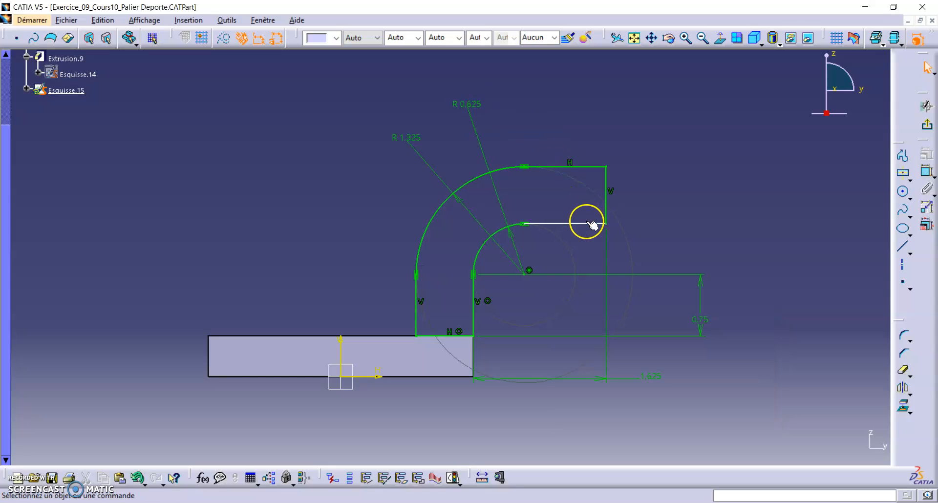
Step: Constrain the arm profile's inner straight line to horizontal and exit the sketch
click(593, 225)
click(903, 155)
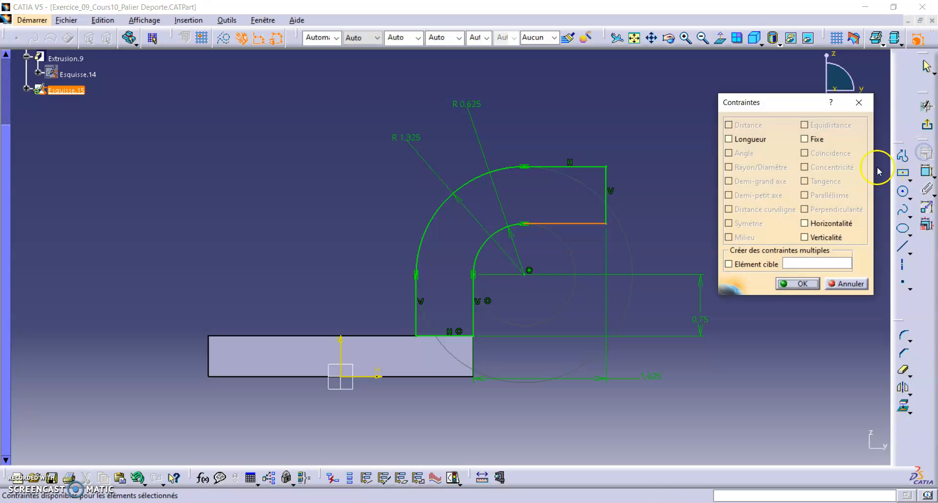
click(832, 224)
click(798, 284)
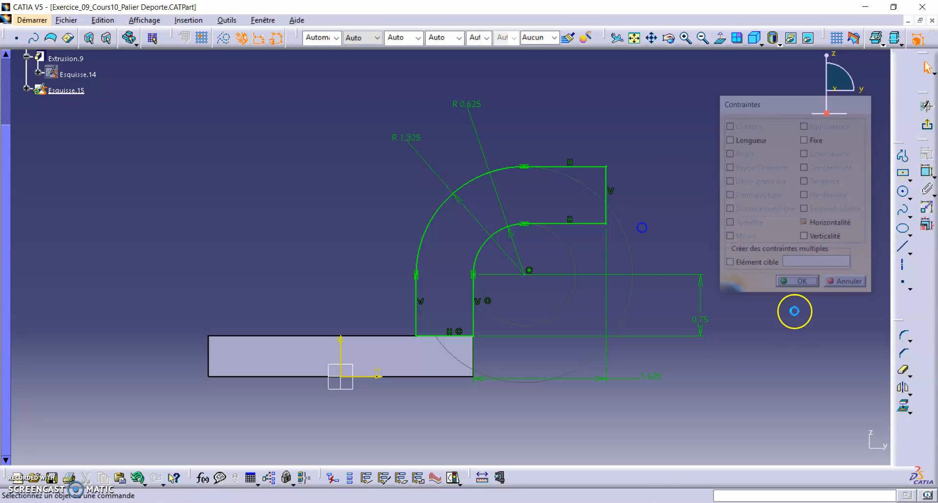
click(929, 127)
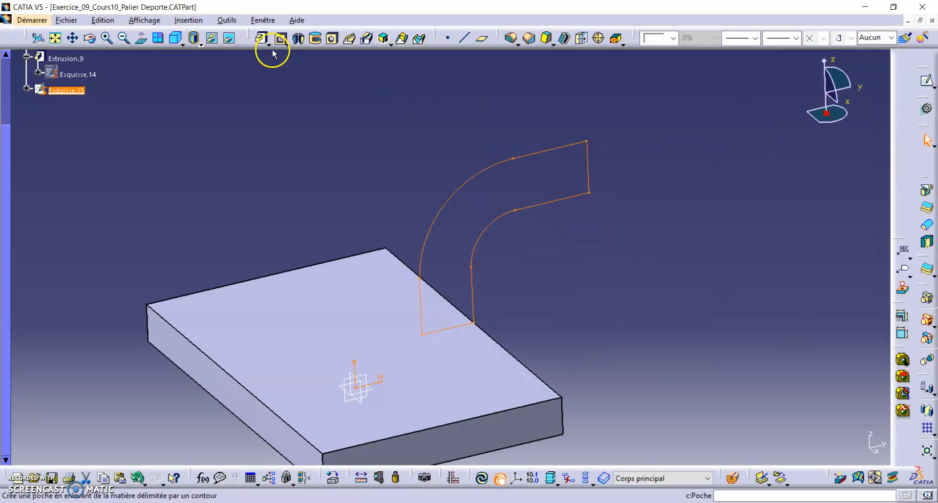
Step: Extrude the curved arm profile with a length of 1 in and symmetric extension
click(262, 38)
click(660, 238)
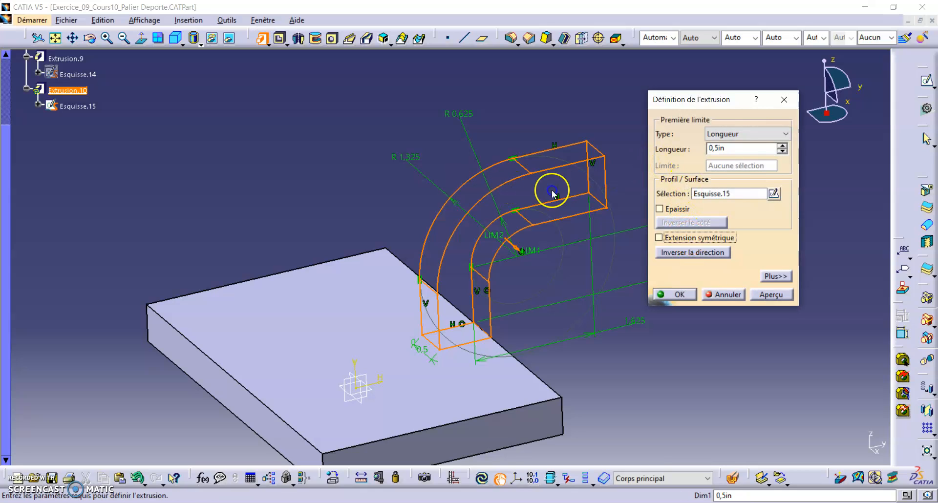
click(659, 150)
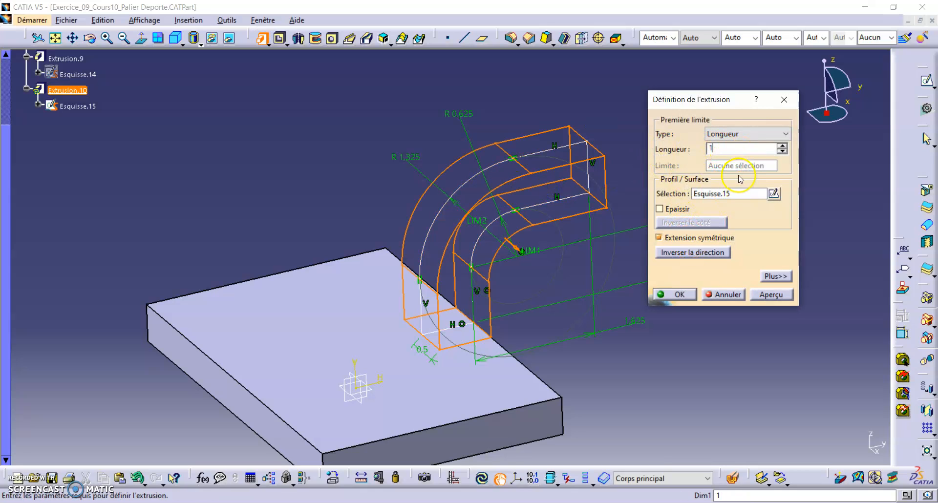
click(746, 195)
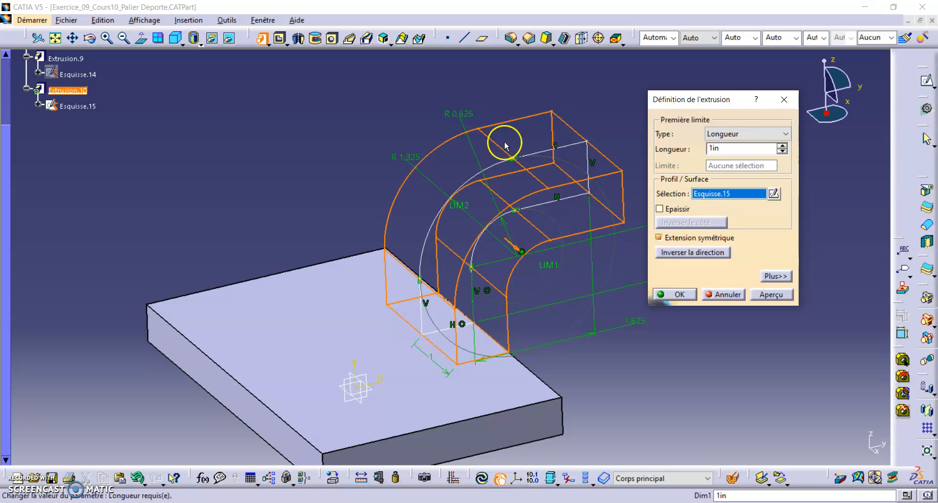
middle_drag(425, 171, 396, 198)
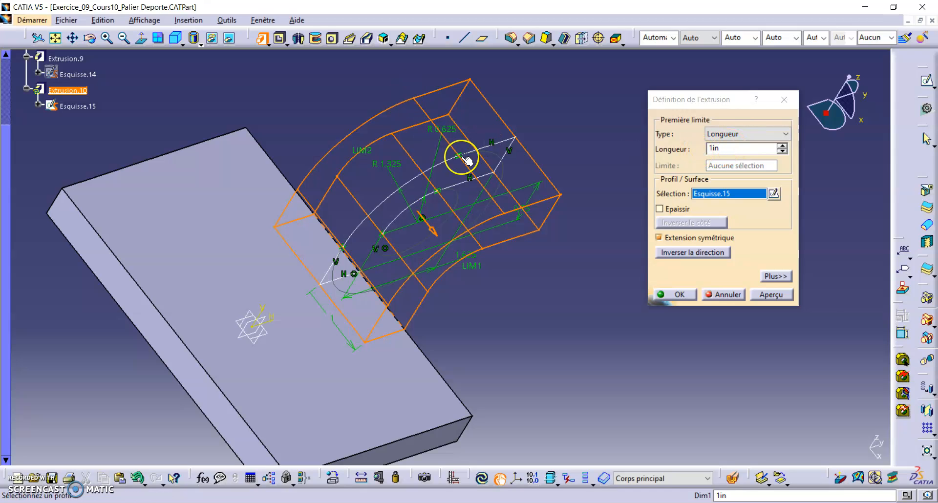
click(752, 296)
click(663, 295)
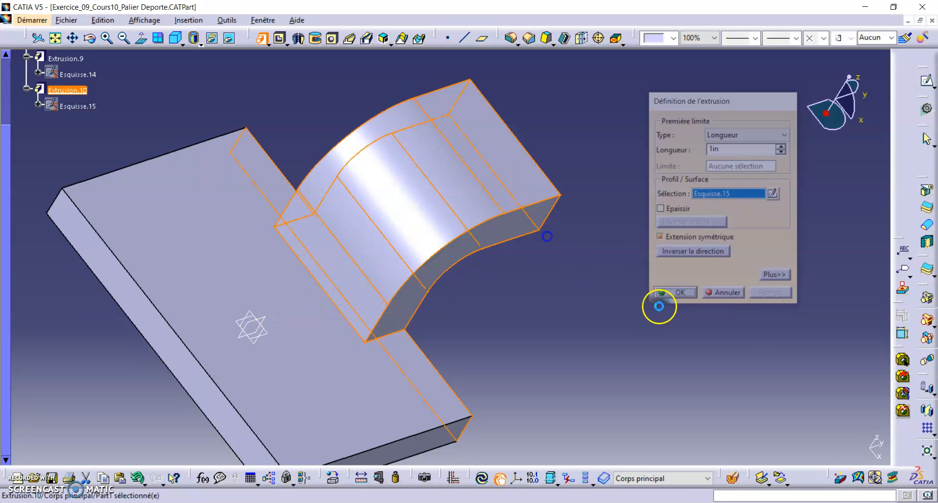
middle_drag(610, 262, 584, 299)
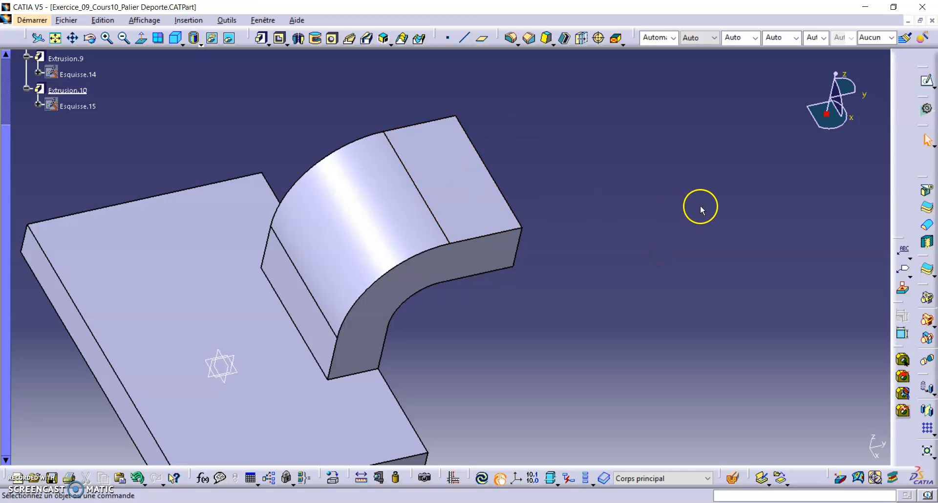
Step: On the YZ plane, sketch a closed stepped profile about 0.88 in wide over the arm's free end, with a step about 0.19 in high
click(240, 367)
click(904, 159)
click(498, 275)
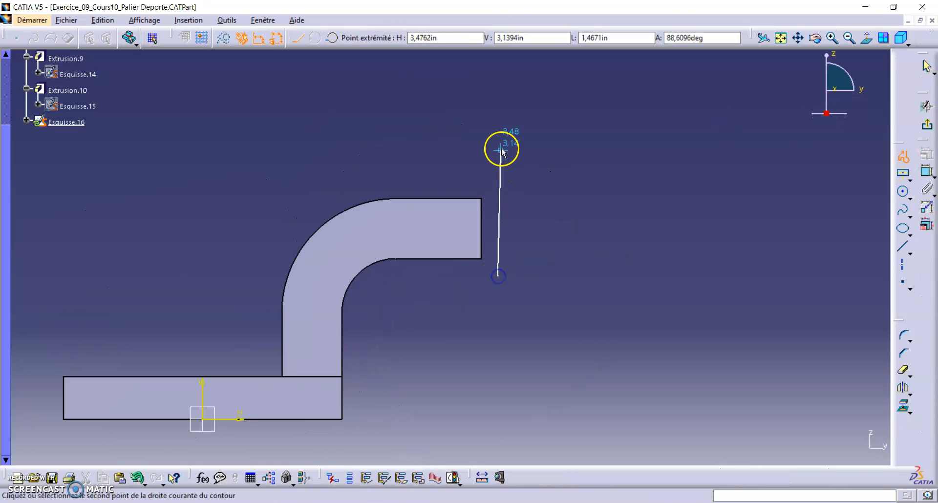
click(499, 142)
click(445, 142)
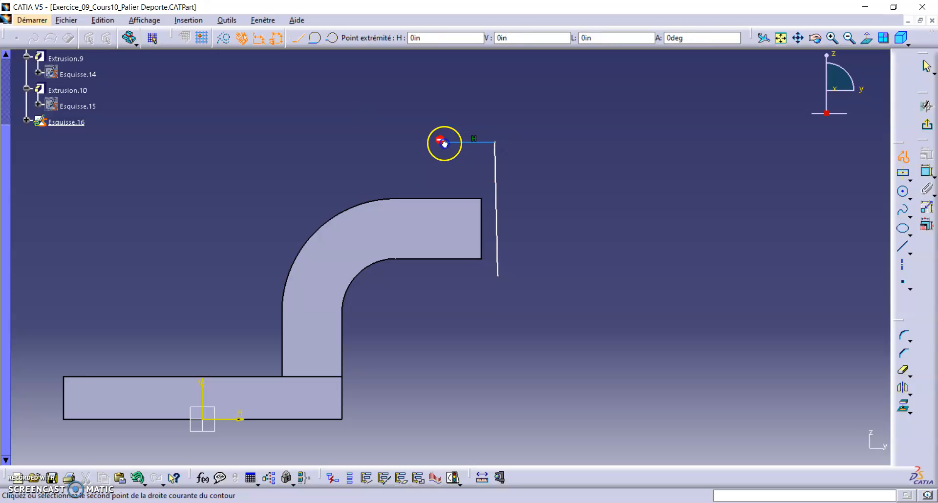
click(445, 159)
click(419, 159)
click(419, 278)
click(497, 278)
Step: Constrain the stepped profile's outer long edge to vertical and its bottom edge to horizontal
click(498, 240)
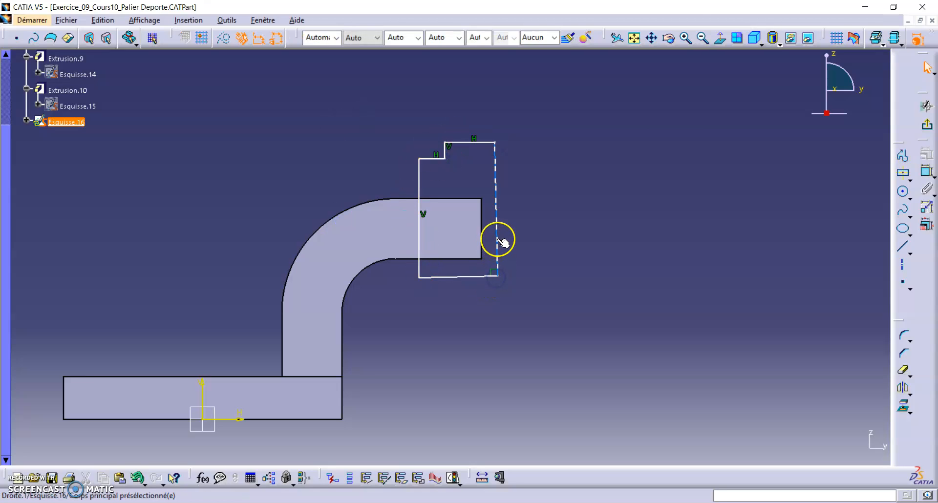
click(923, 158)
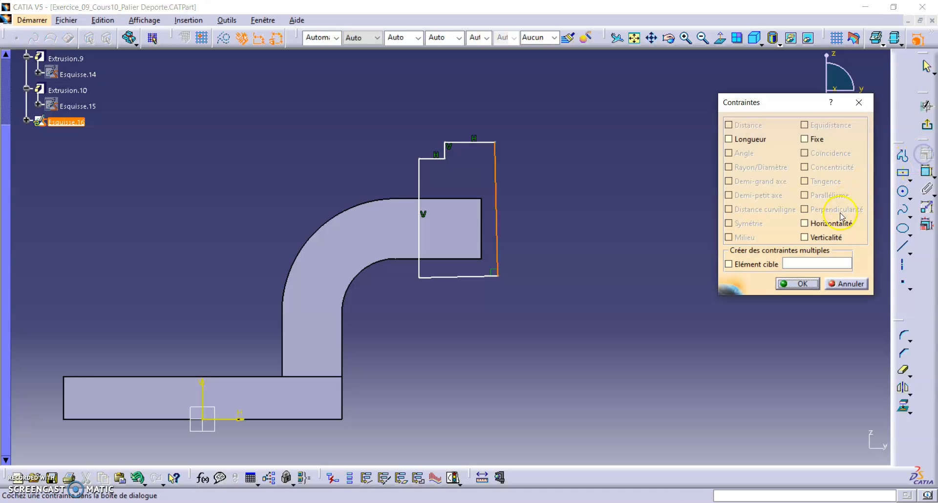
click(833, 238)
click(797, 284)
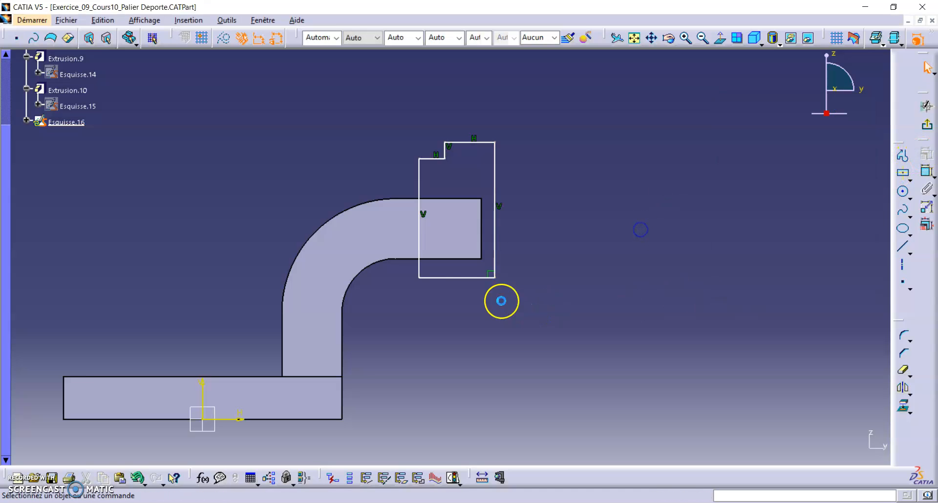
click(464, 278)
click(925, 156)
click(804, 223)
click(797, 284)
Step: Make the profile's outer vertical edge coincident with the arm's end edge
click(495, 194)
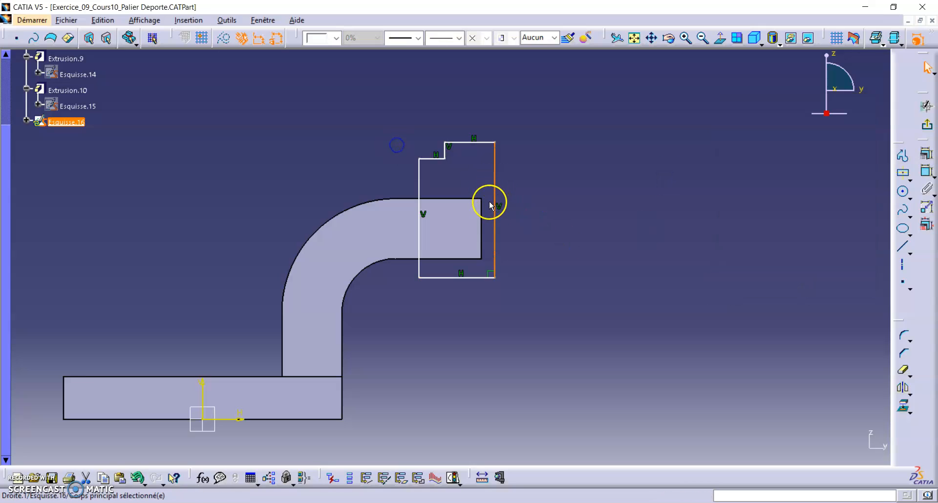
ctrl+click(481, 219)
click(926, 156)
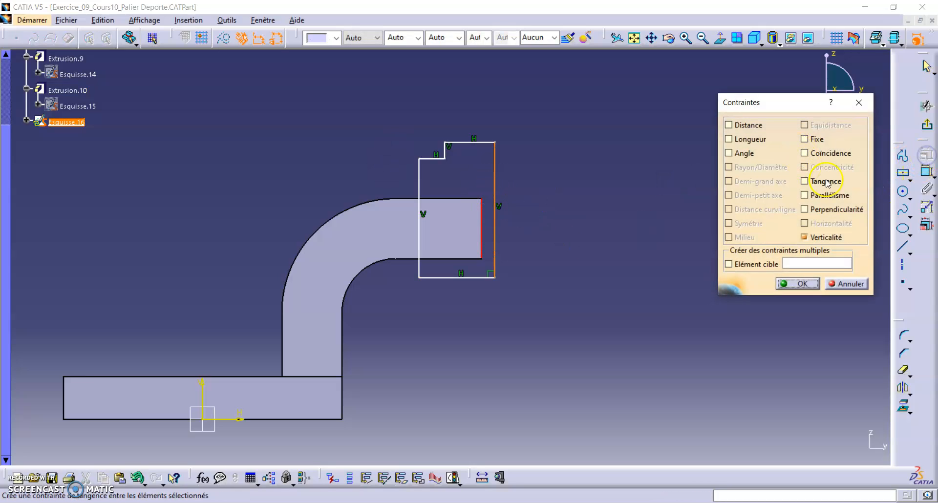
click(826, 153)
click(797, 284)
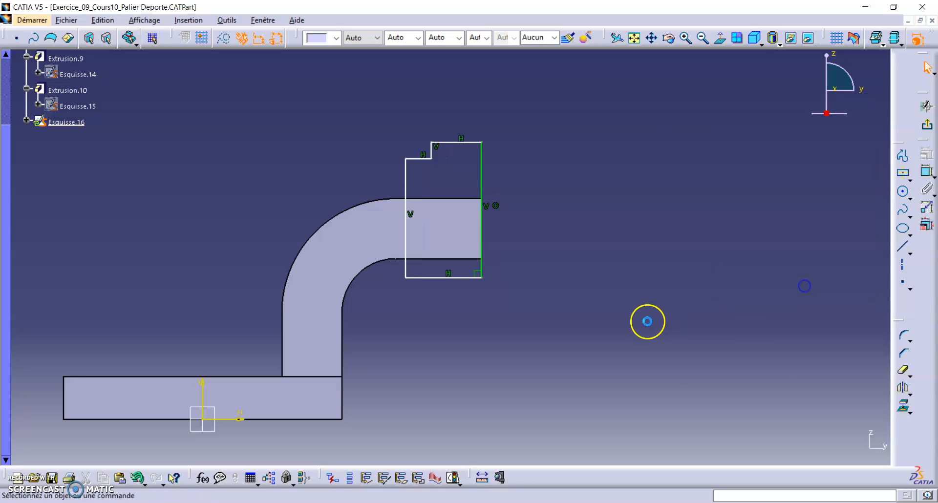
click(482, 254)
key(Escape)
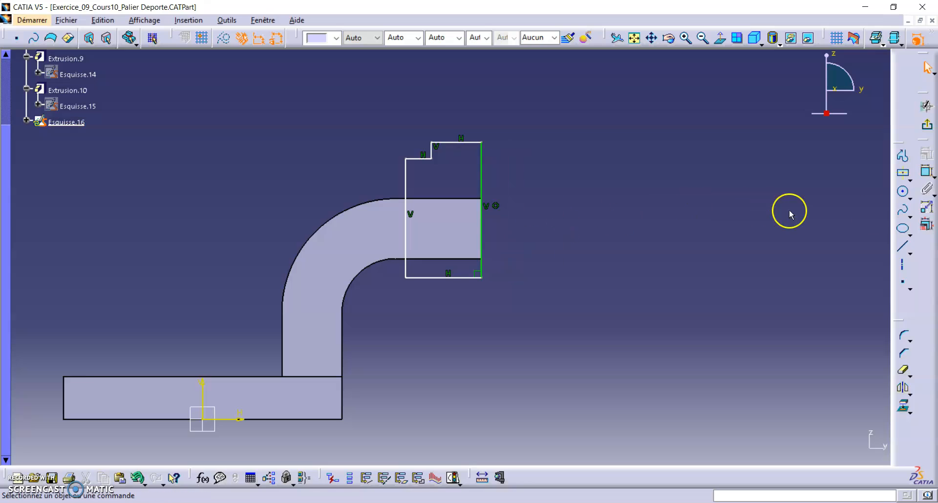
Step: Dimension the height of the step between the two upper horizontal lines and set it to 0.25 in
click(419, 159)
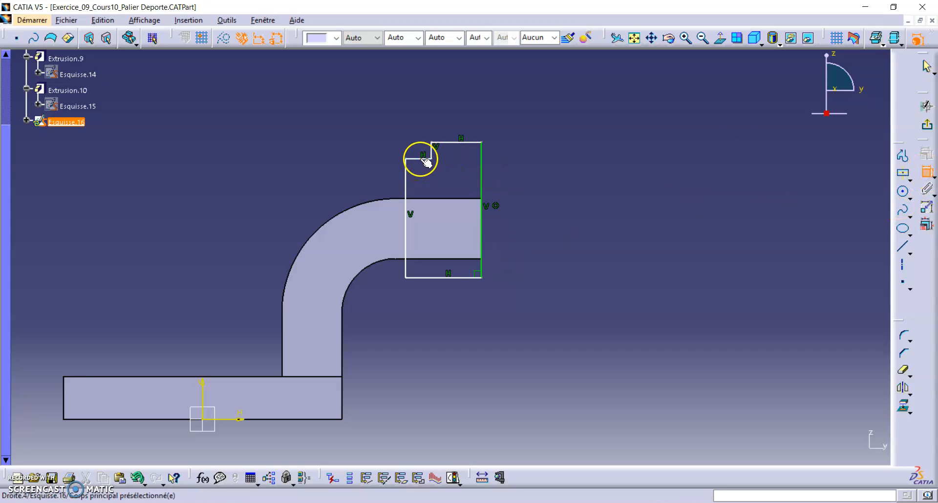
click(452, 143)
click(341, 97)
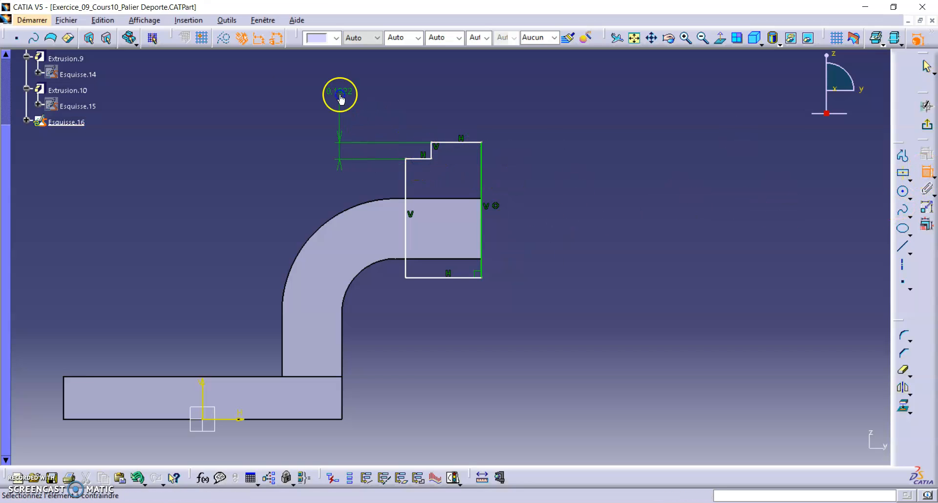
double_click(342, 93)
text(,)
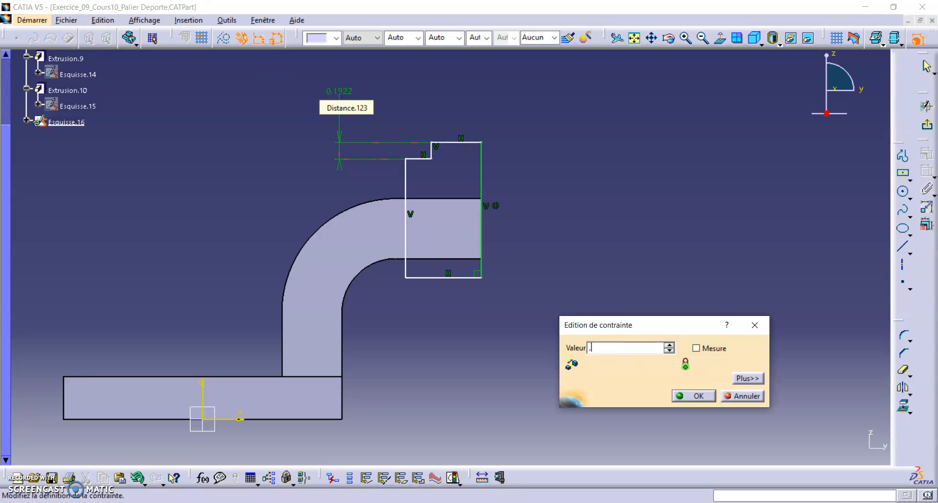
text(25)
key(Return)
Step: Dimension the profile's top edge from the base plate's bottom edge and set the height to 3.188 in
click(459, 142)
click(324, 418)
double_click(644, 304)
text(2)
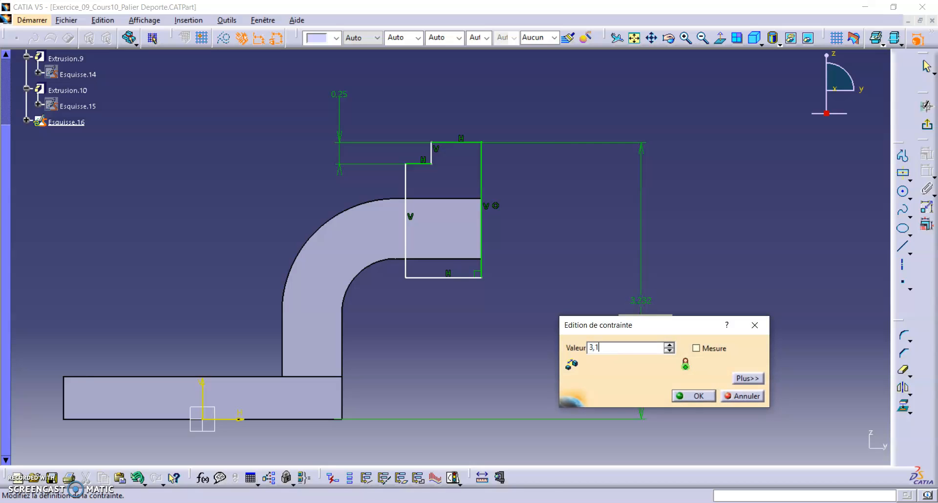
text(,188)
key(Return)
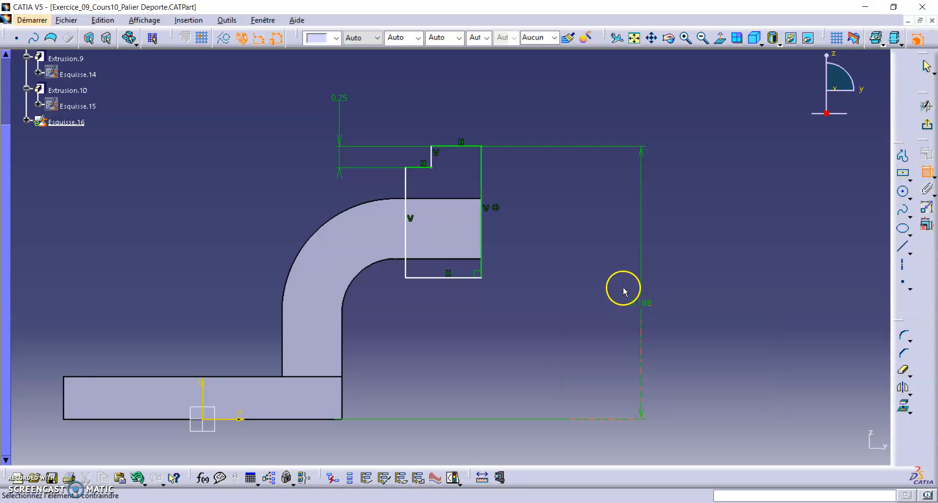
Step: Dimension the distance between the step's lower horizontal line and the profile's bottom edge and set it to 1.375 in
click(416, 167)
click(464, 283)
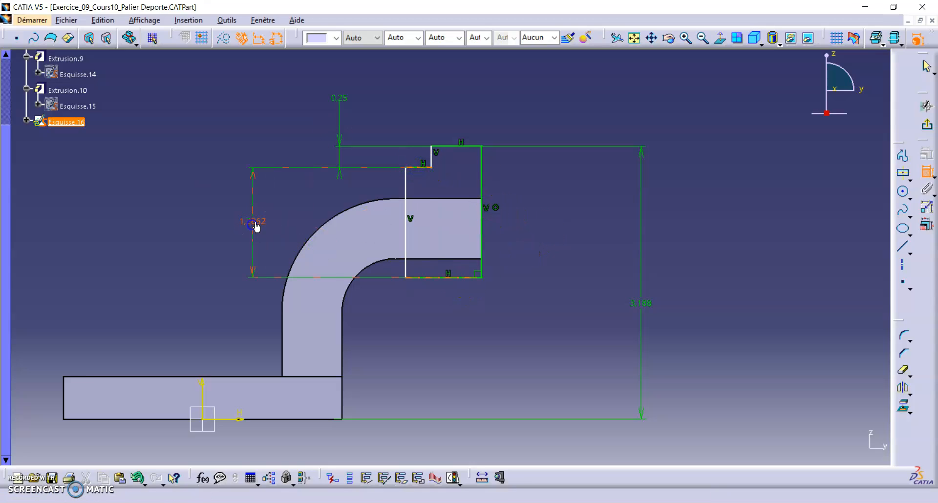
double_click(257, 224)
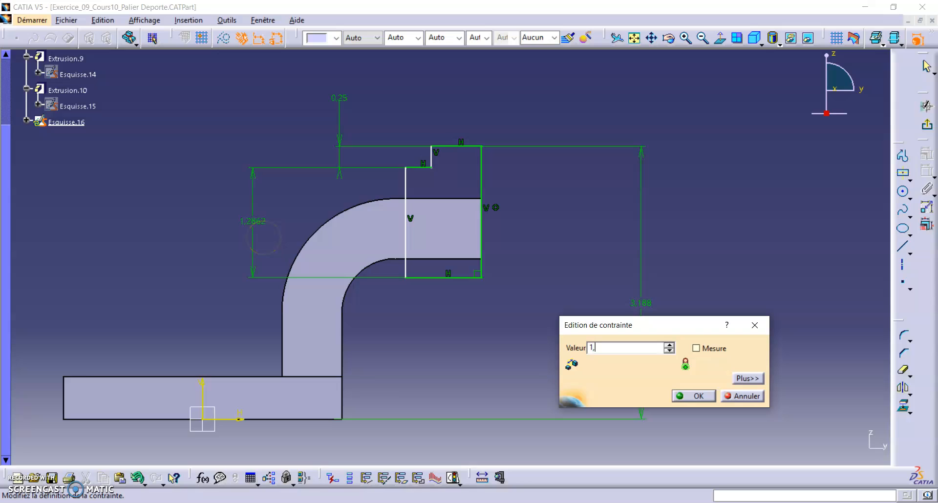
text(1,375)
key(Return)
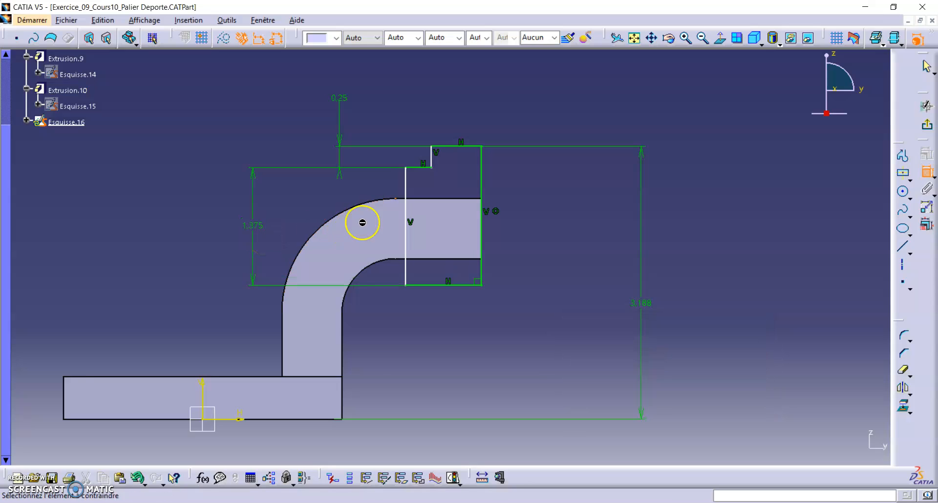
Step: Dimension the profile's overall width between its two long vertical edges and set it to 1 in
click(405, 186)
click(482, 180)
double_click(441, 85)
text(1)
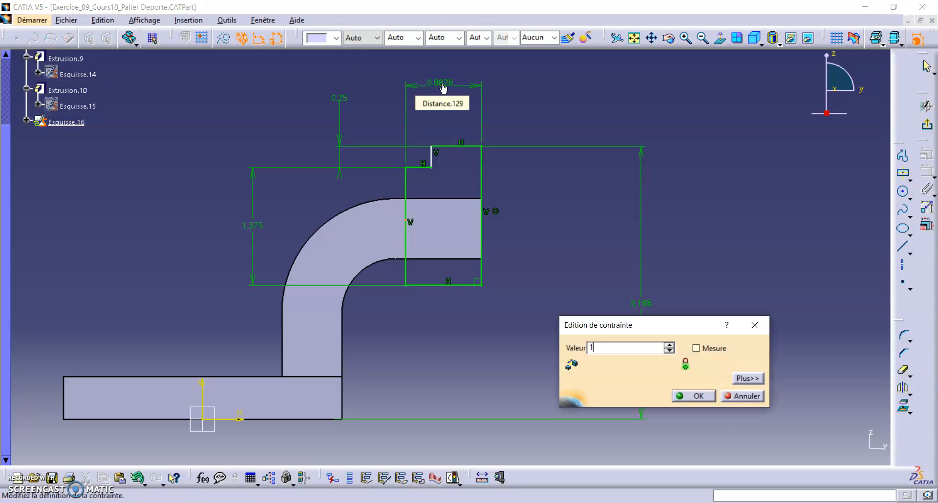
key(Return)
Step: Dimension the length of the profile's top line, set it to 0.75 in, and exit the sketch
click(465, 146)
click(549, 104)
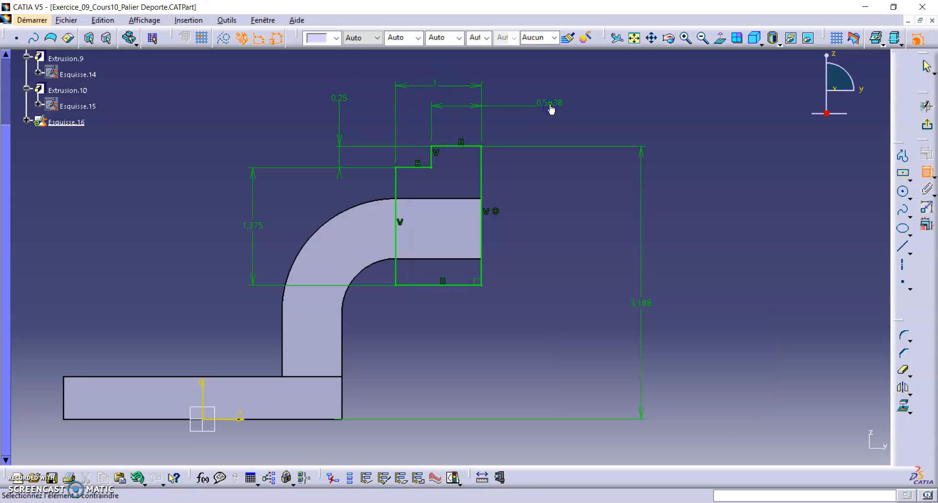
double_click(550, 104)
text(,75)
key(Return)
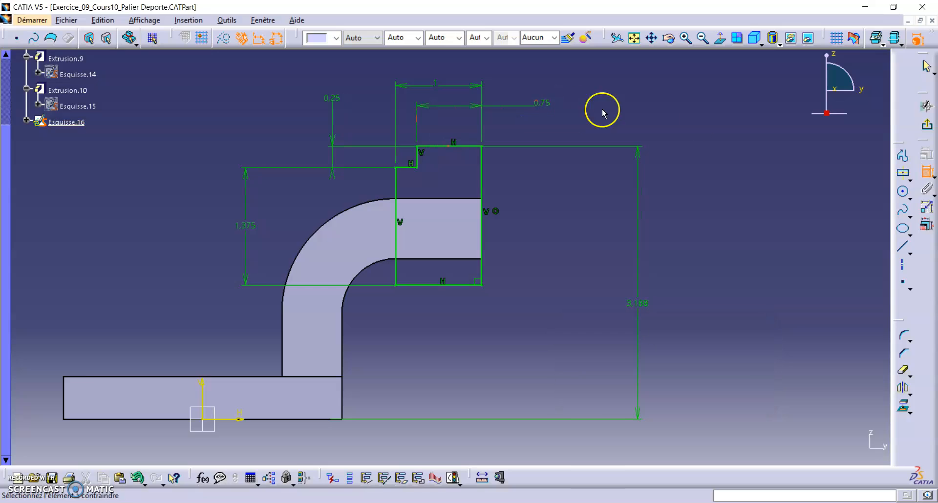
click(928, 128)
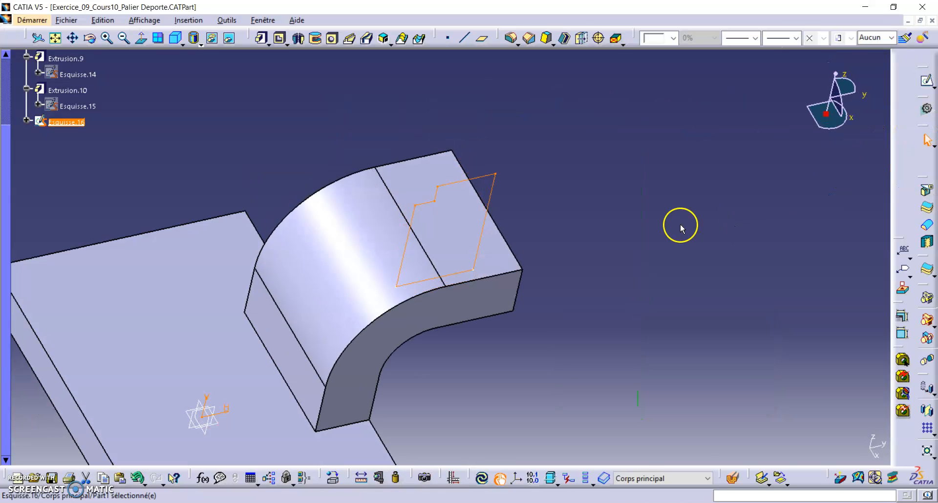
Step: Revolve the stepped profile 360° about its long vertical edge at the arm's end to form the boss
click(299, 38)
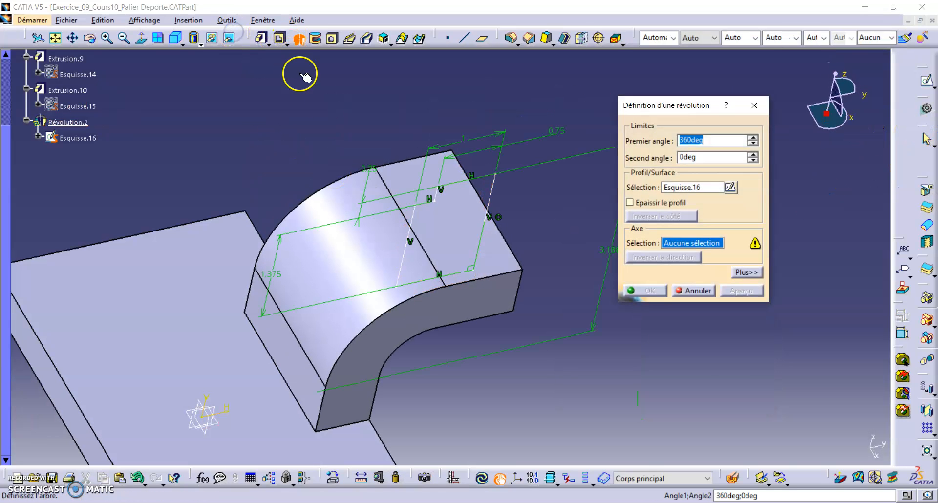
middle_drag(383, 216, 368, 216)
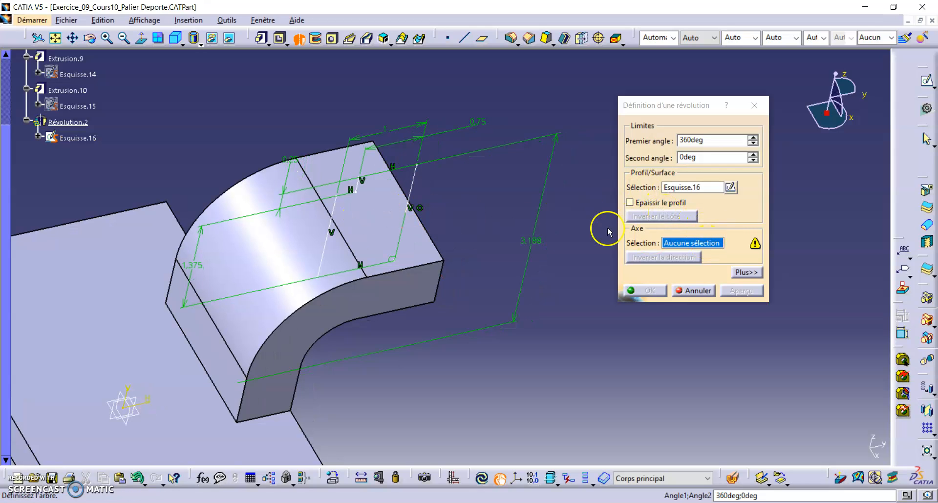
click(416, 190)
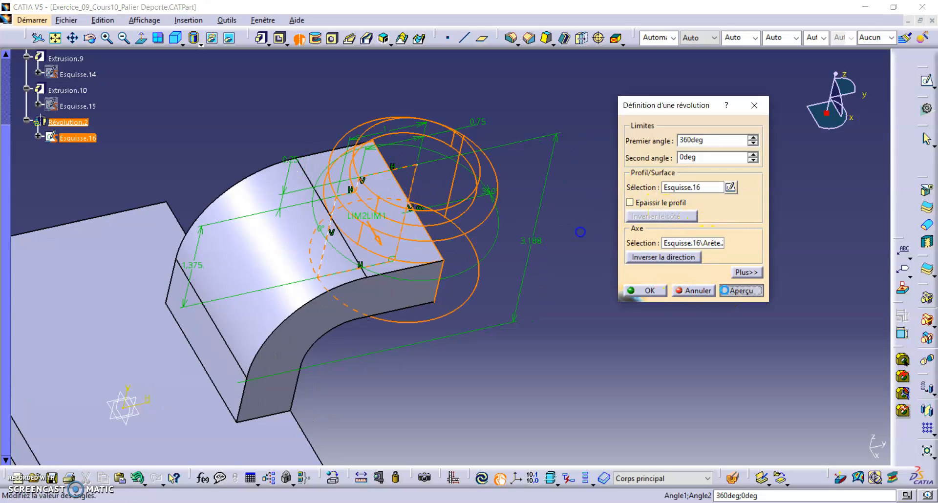
click(646, 291)
middle_drag(565, 352, 719, 225)
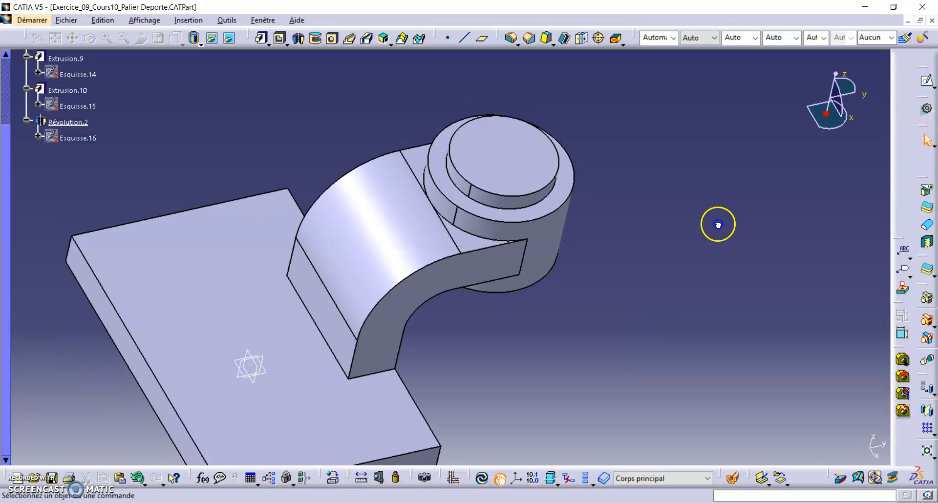
Step: Start a hole on the boss's top face and constrain its centre point concentric with the face's circular edge
click(333, 38)
click(499, 146)
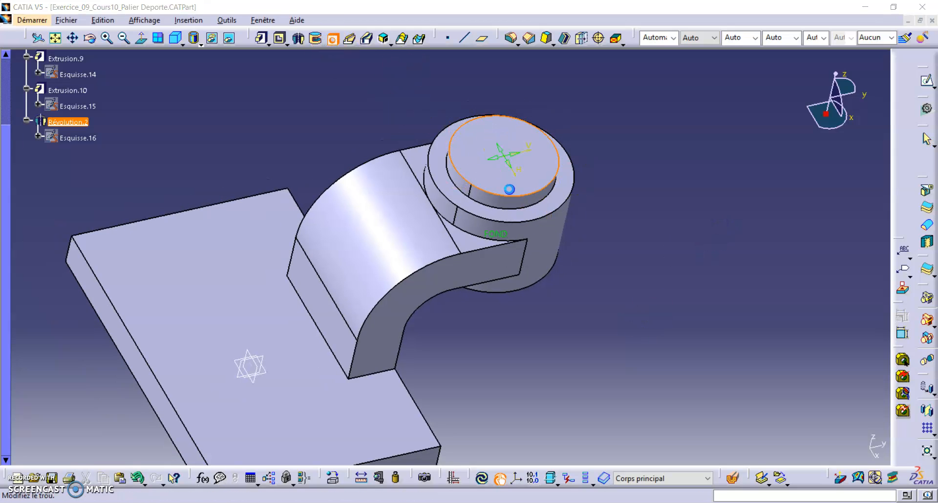
click(235, 313)
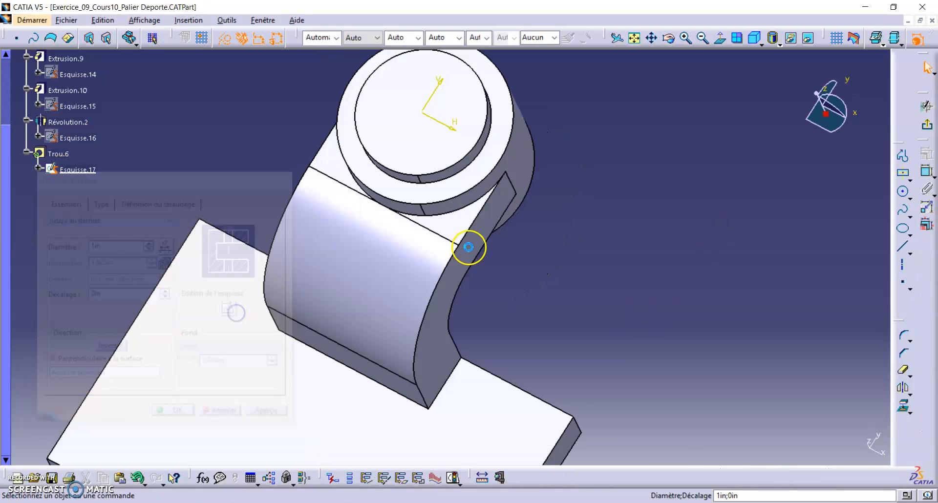
click(306, 116)
click(362, 148)
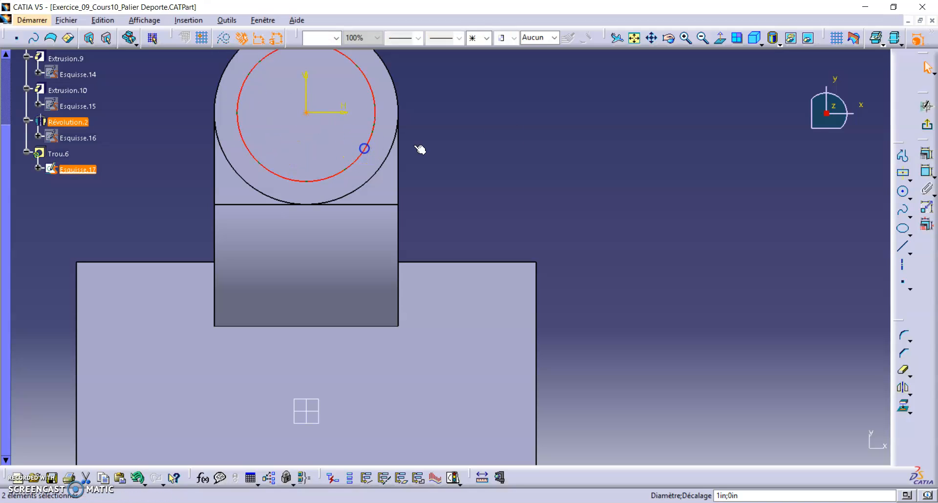
click(919, 156)
click(832, 166)
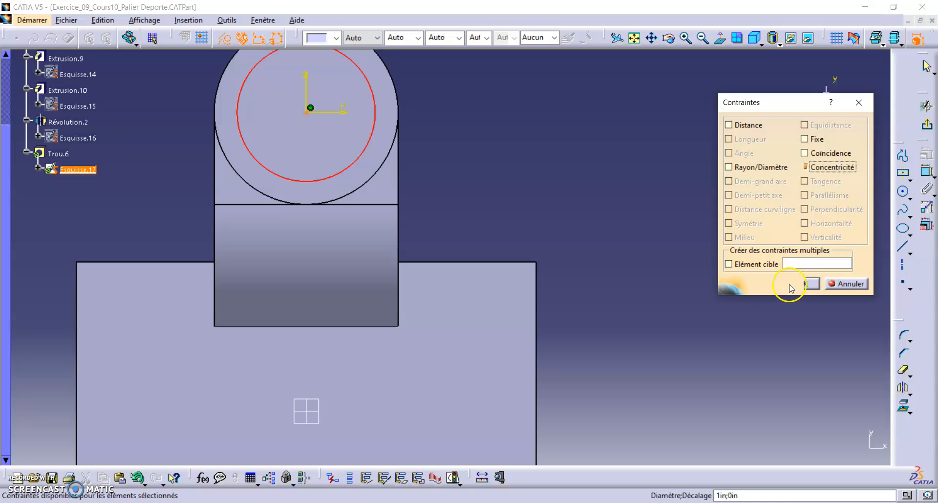
click(792, 288)
click(919, 128)
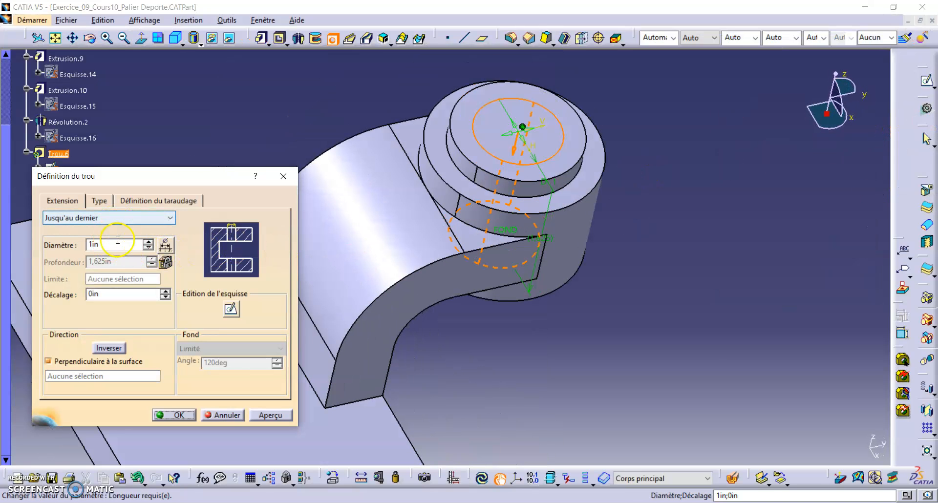
Step: Create the 1 in diameter hole through the boss, extending up to the last face with zero offset
click(274, 416)
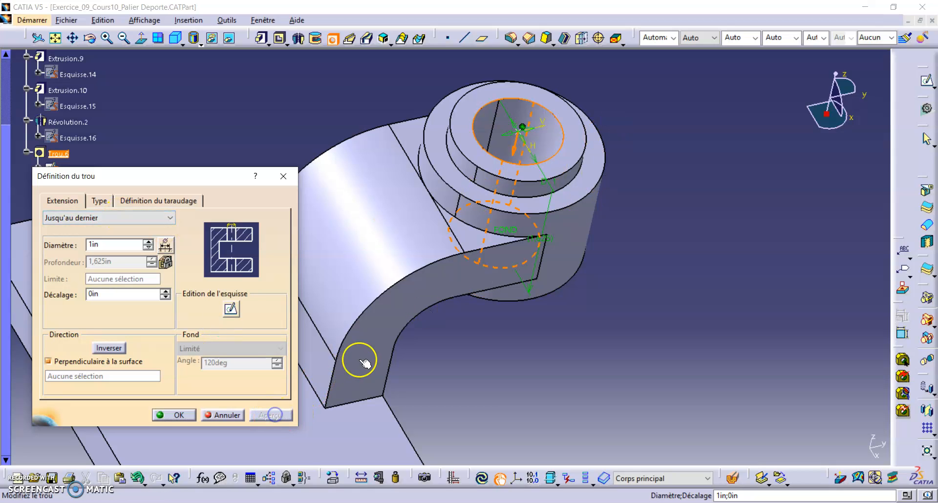
click(185, 413)
click(565, 383)
Step: Sketch a three-point arc on the vertical mid-plane from near the base plate's free upper corner to the top of the arm's bend
middle_drag(346, 218, 492, 327)
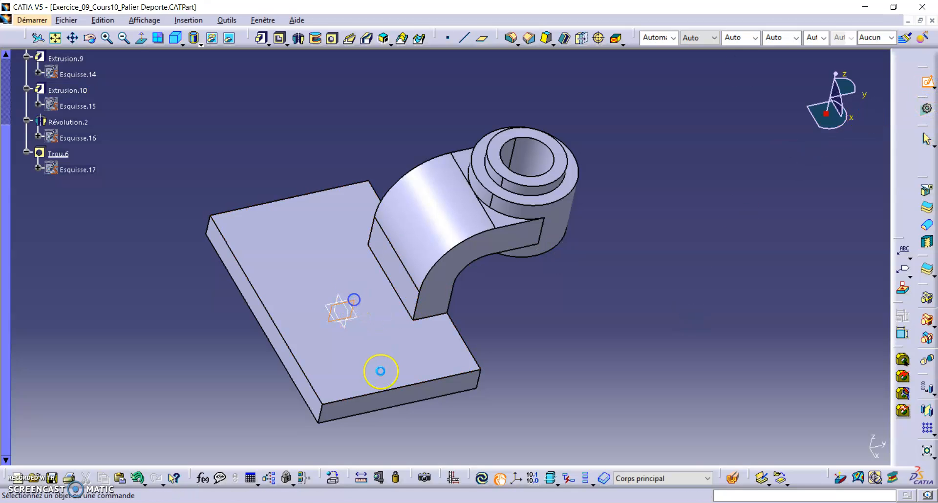
click(381, 372)
click(899, 206)
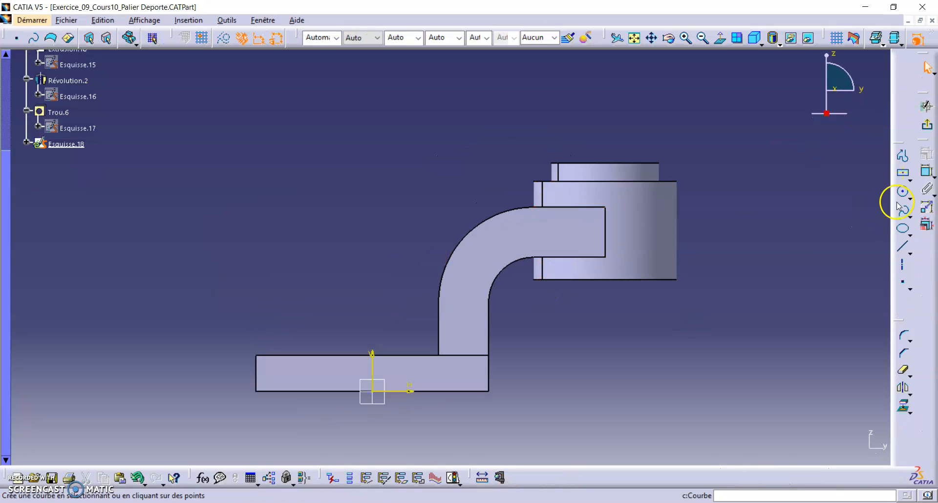
drag(912, 198, 885, 218)
click(892, 213)
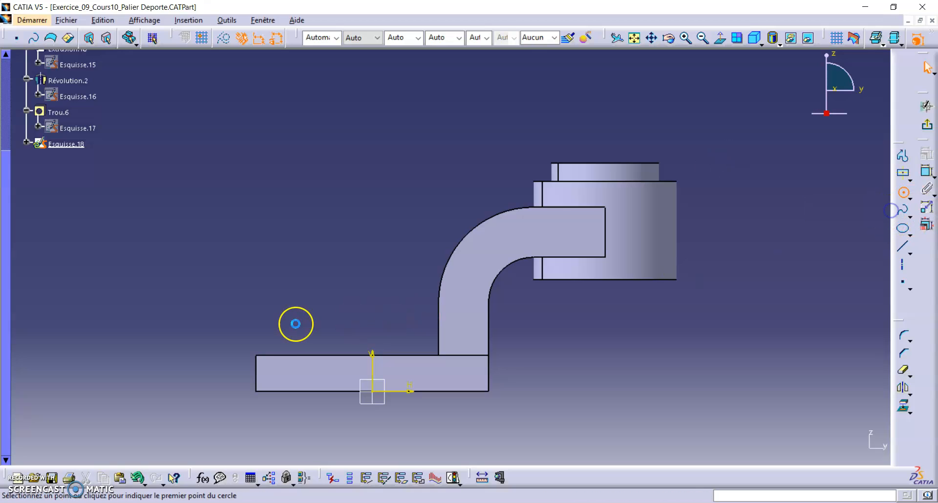
click(265, 351)
click(502, 207)
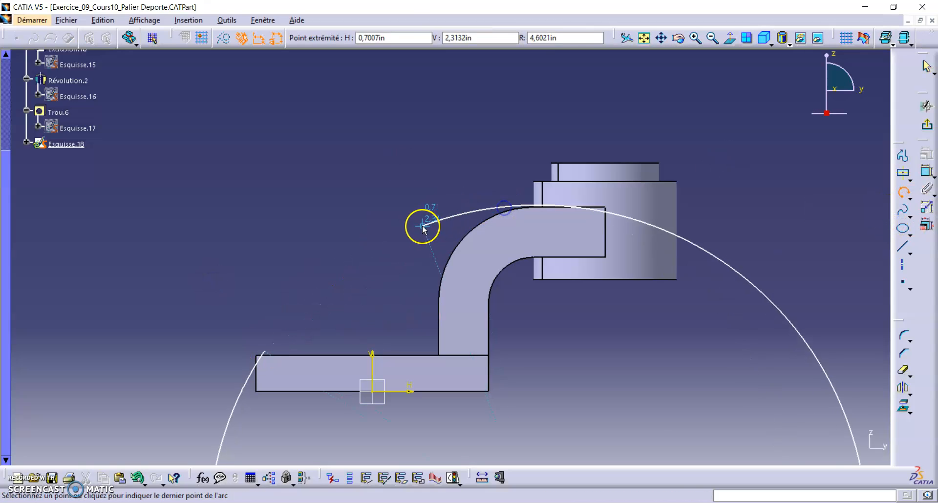
click(526, 208)
Step: Constrain the arc's upper end point coincident with the arm's outer curved edge
middle_drag(531, 224, 665, 204)
click(664, 204)
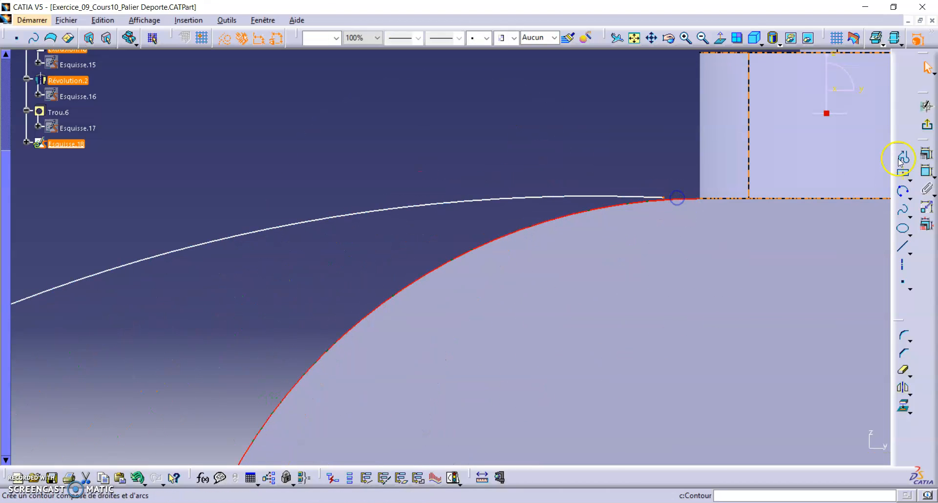
click(927, 155)
click(804, 153)
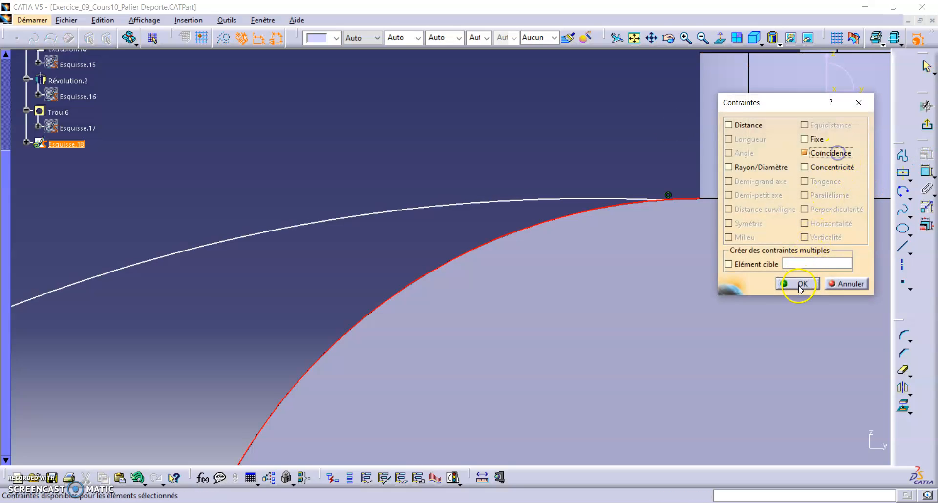
click(798, 283)
ctrl+click(616, 211)
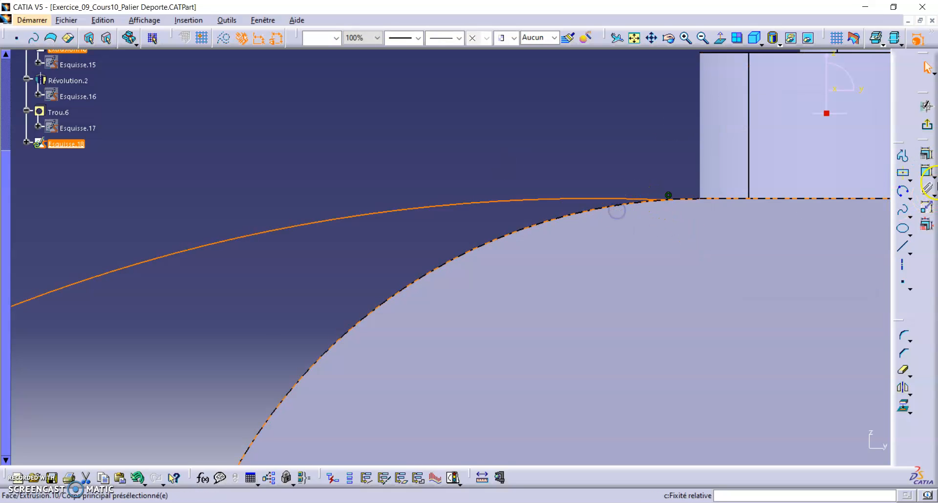
click(927, 155)
key(Escape)
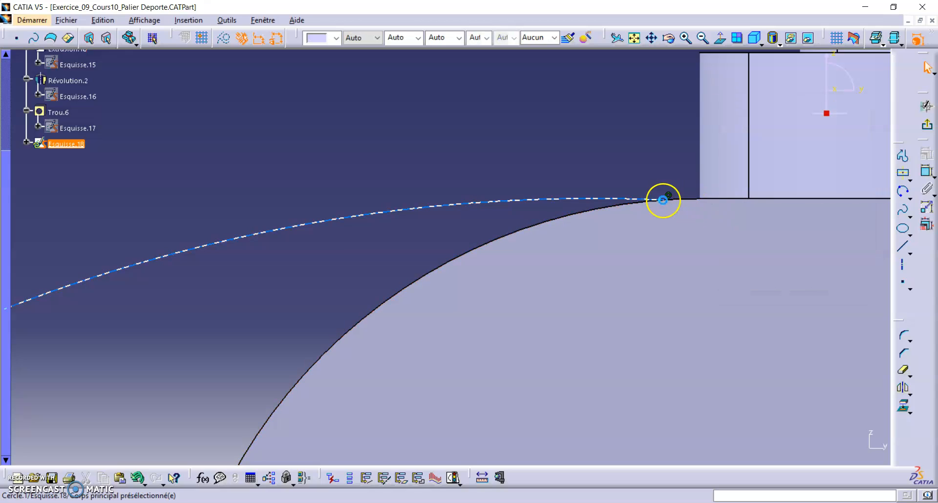
Step: Constrain the arc tangent to the arm's outer curved edge and add a radius dimension to it
click(637, 202)
ctrl+click(611, 207)
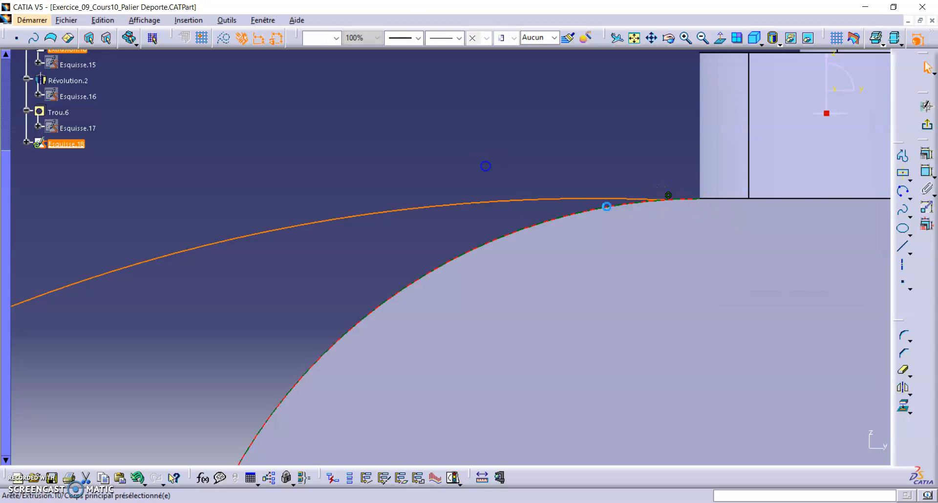
click(919, 155)
click(825, 184)
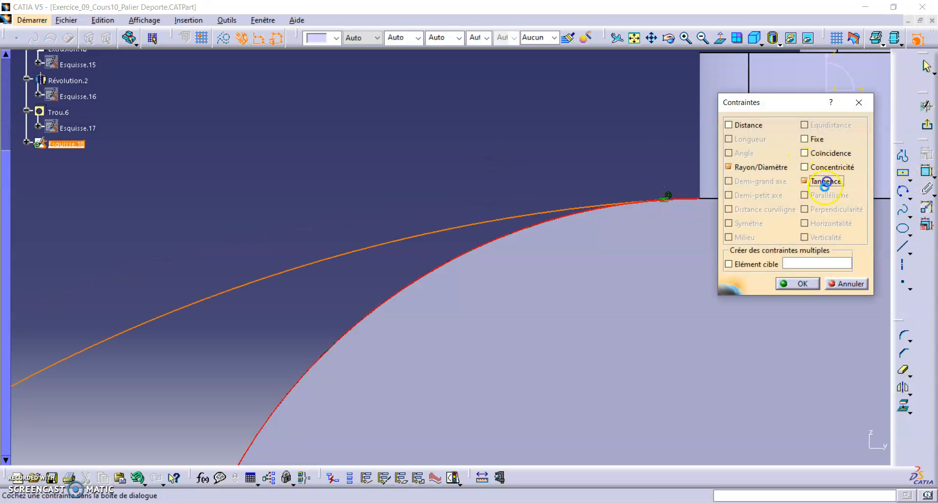
click(806, 283)
click(540, 184)
Step: Constrain the arc's lower end point coincident with the base plate's free upper corner
middle_drag(541, 188, 534, 308)
middle_drag(382, 368, 650, 158)
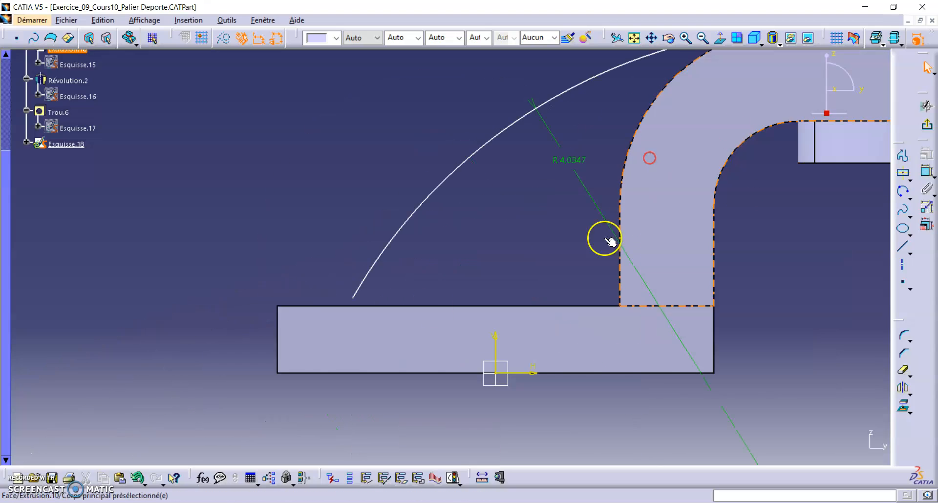
click(353, 298)
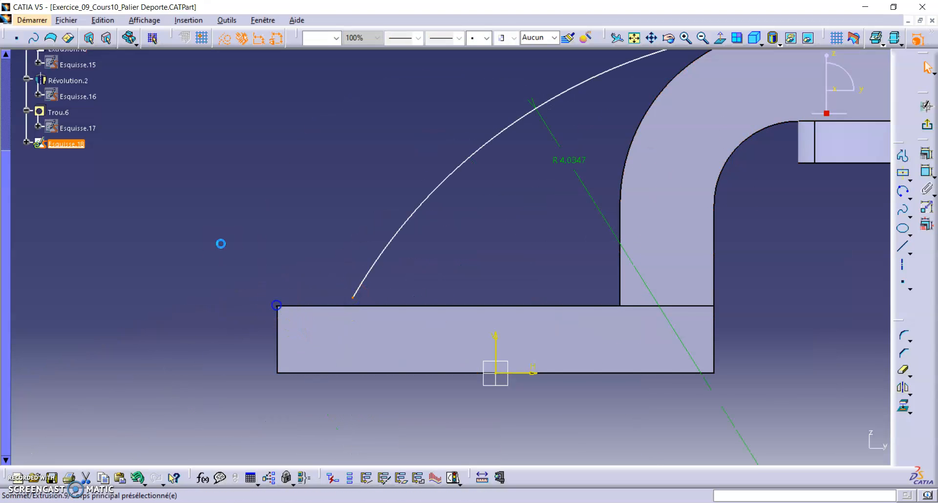
click(931, 152)
click(805, 153)
click(780, 284)
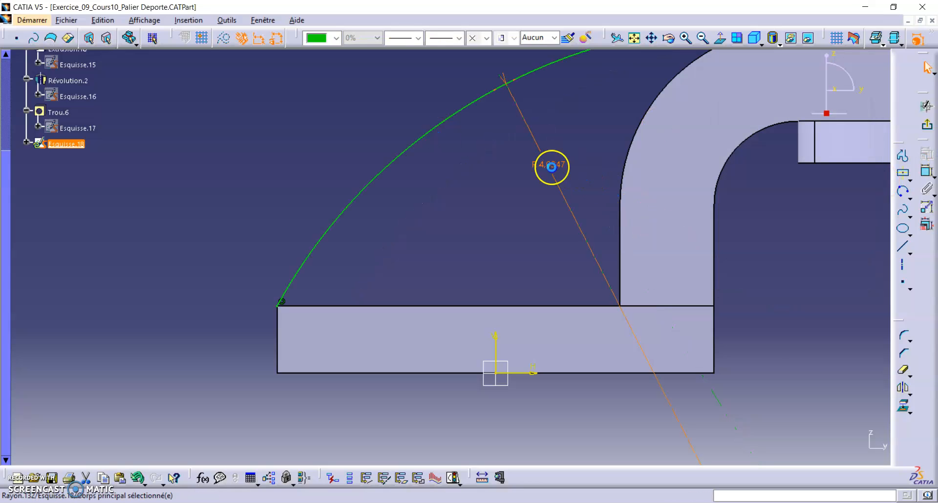
Step: Set the arc's radius to 4.2 in and exit the sketch
double_click(551, 164)
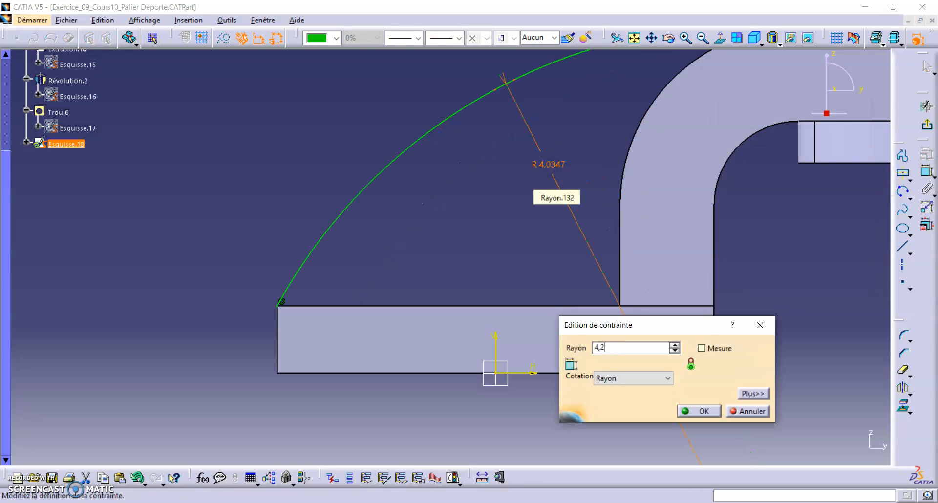
key(Return)
middle_drag(694, 168, 897, 134)
click(927, 125)
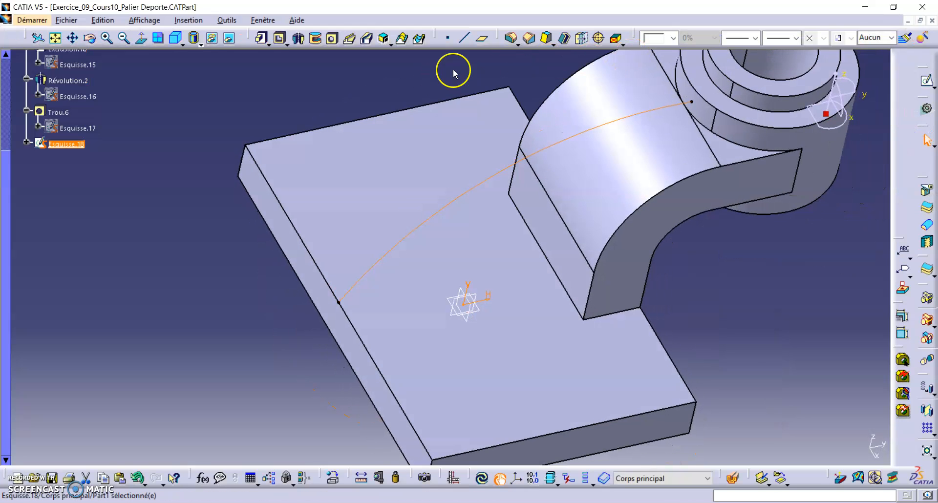
Step: Create a simple stiffener 0.625 in thick with neutral fibre from the arc sketch, between the base plate and the arm
click(482, 115)
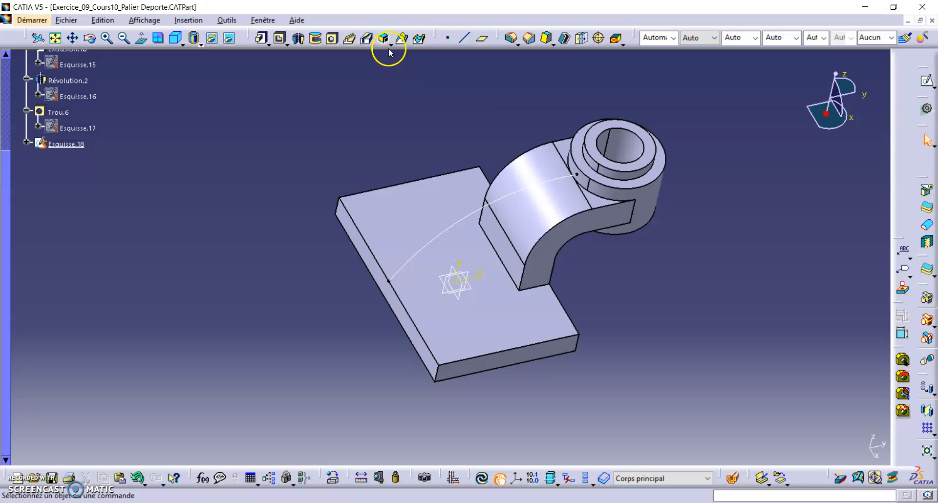
click(403, 68)
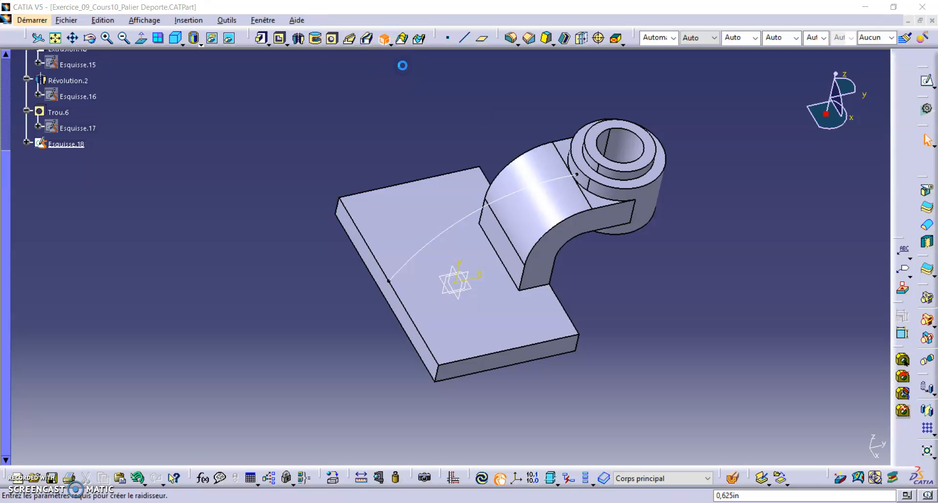
click(585, 199)
click(479, 231)
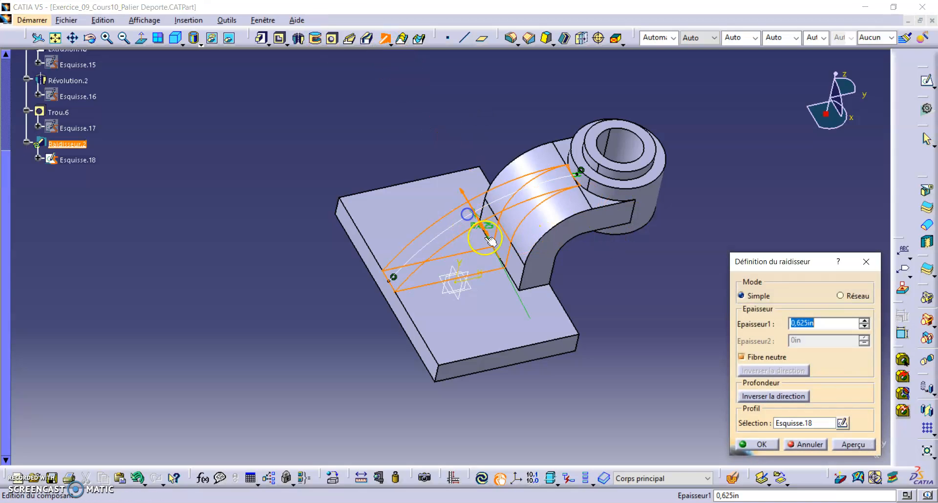
middle_drag(521, 241, 466, 236)
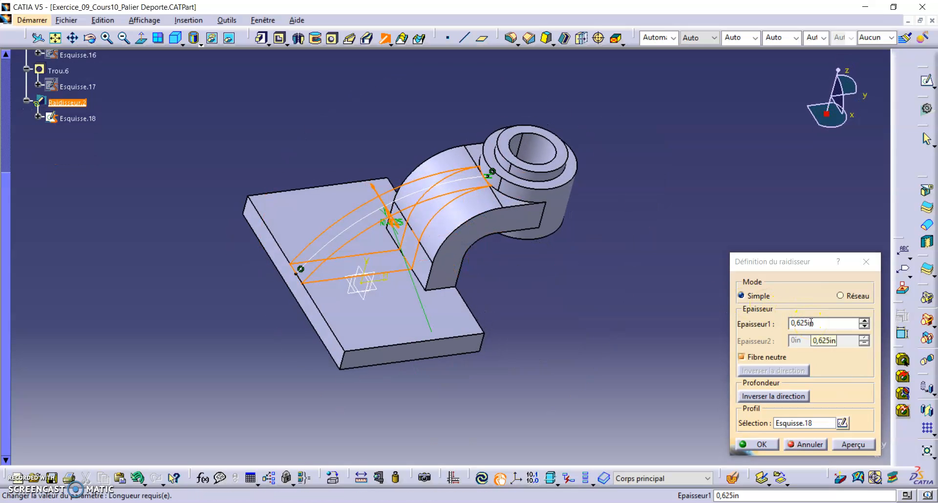
click(762, 445)
Step: Start a sketch on the base plate's top face and draw a circle of about 0.375 in radius near a free-end corner
middle_drag(404, 301, 349, 236)
middle_drag(563, 279, 662, 267)
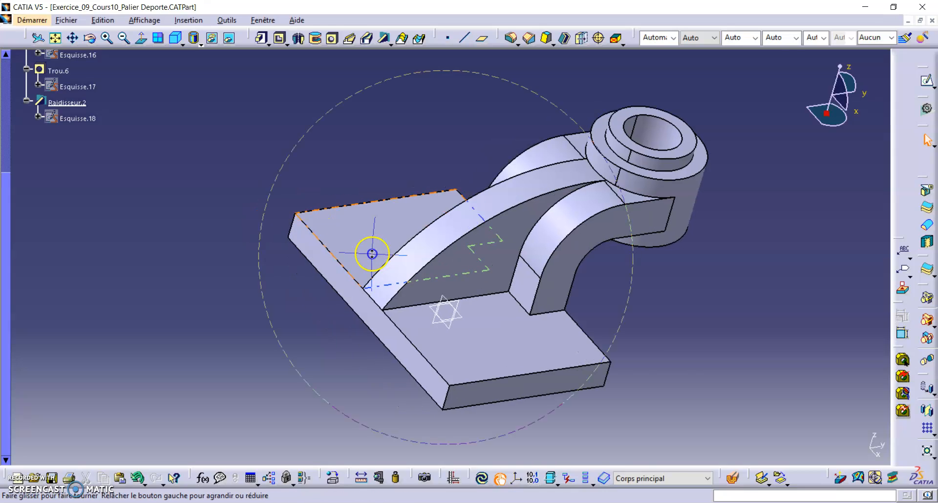
middle_drag(373, 255, 305, 215)
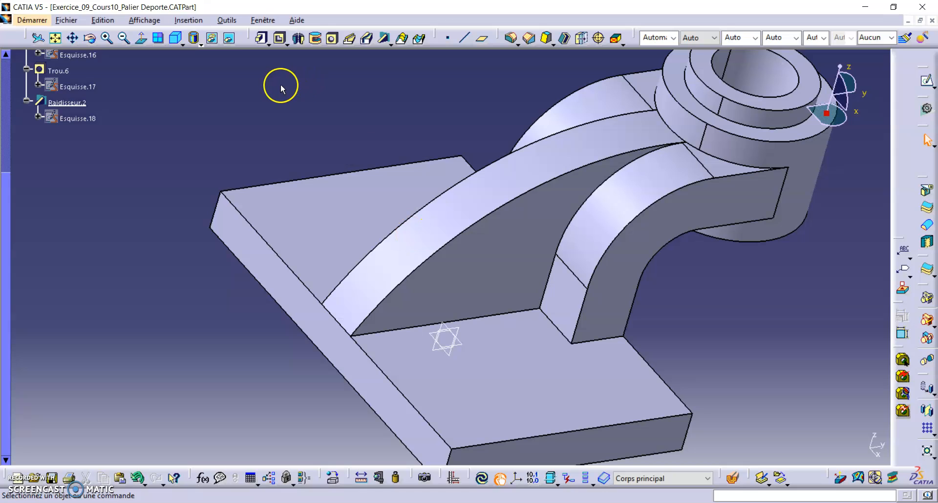
click(258, 44)
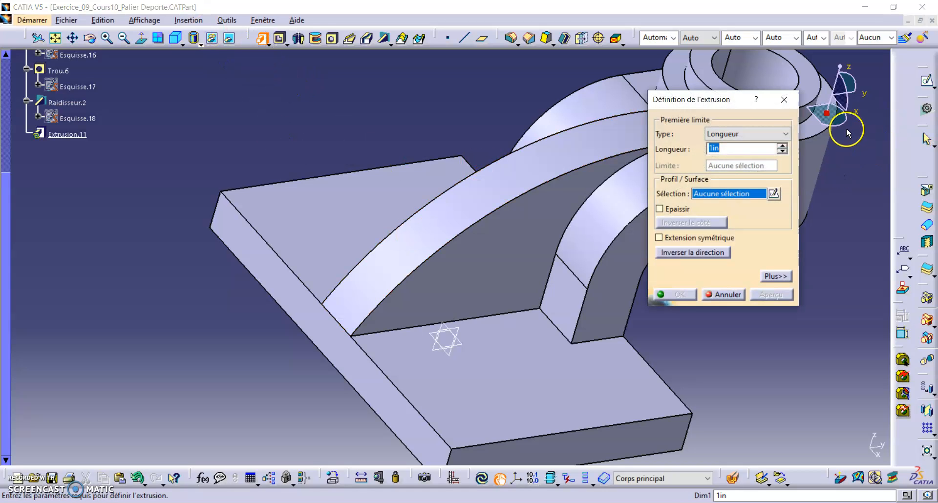
click(928, 80)
click(362, 237)
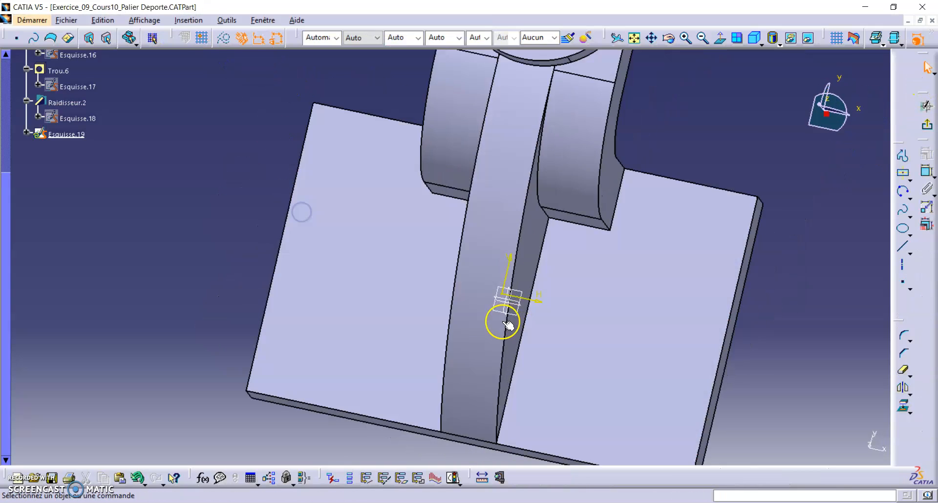
click(910, 180)
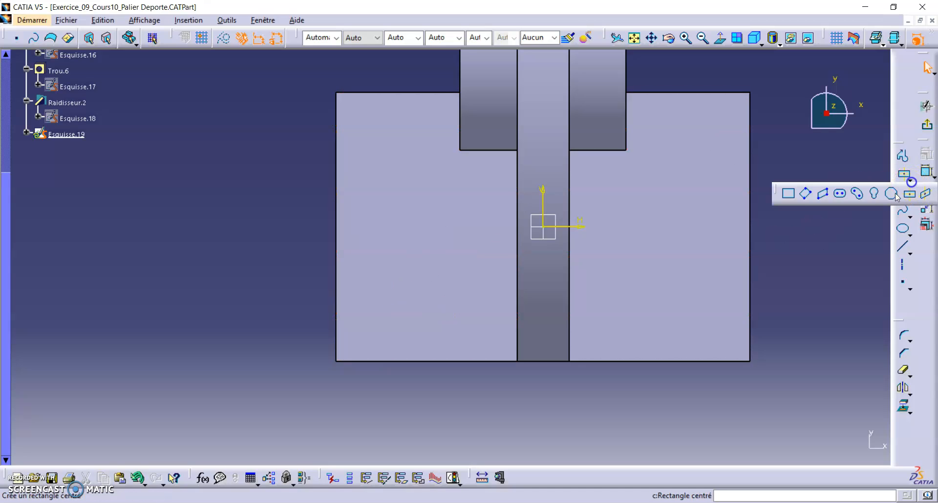
click(866, 237)
click(909, 198)
click(826, 209)
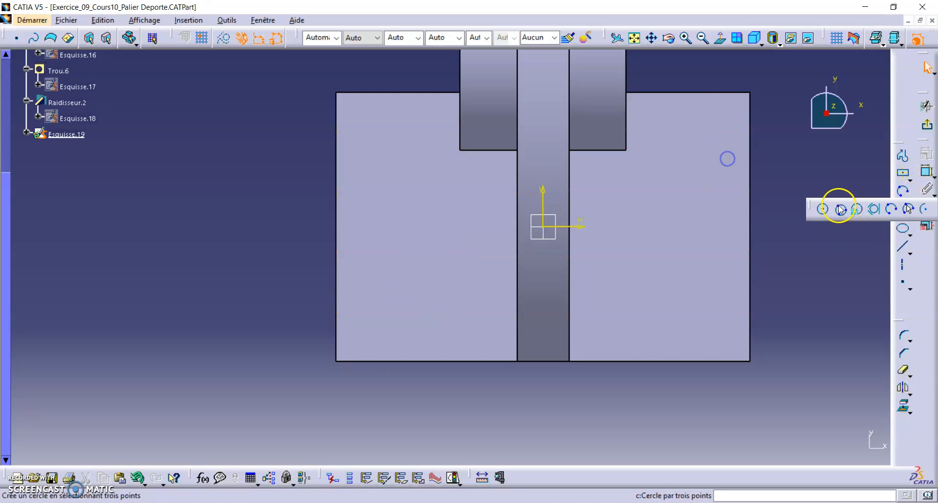
click(409, 293)
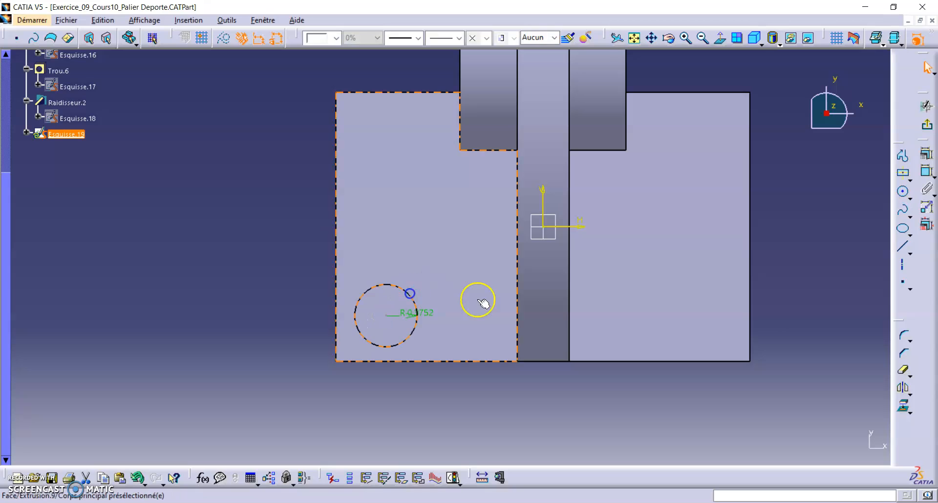
Step: Move the circle's radius dimension clear of the circle and set the radius to 0.5 in
drag(412, 318, 483, 278)
double_click(490, 315)
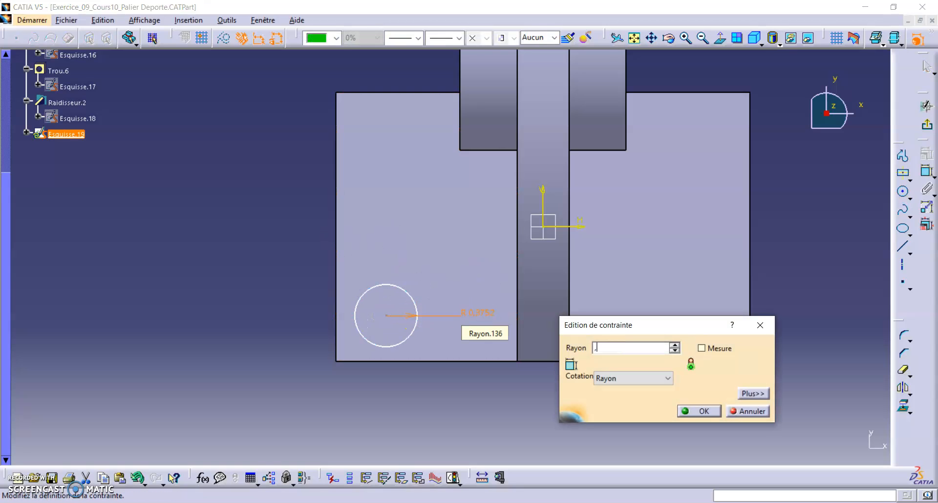
key(Return)
Step: Dimension the circle centre's horizontal distance to the base plate's nearest side edge and set it to 0.625 in
click(928, 171)
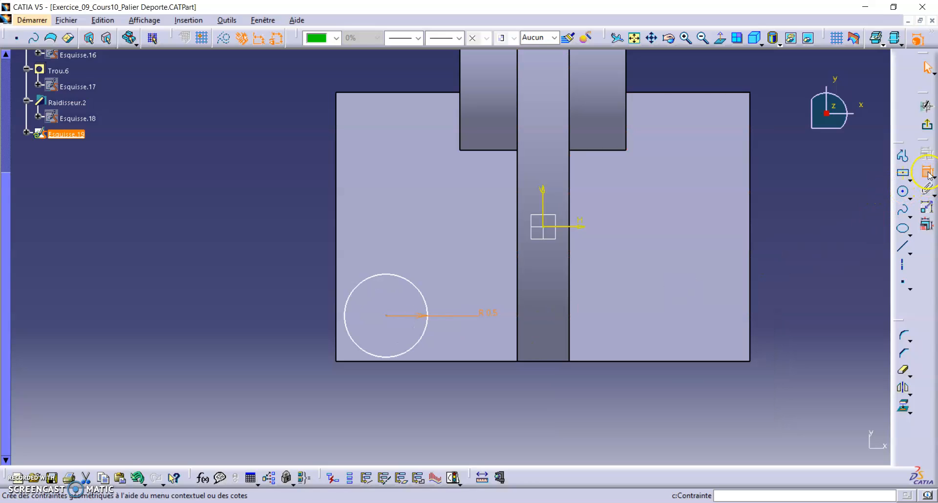
click(386, 316)
click(338, 268)
click(203, 226)
double_click(211, 233)
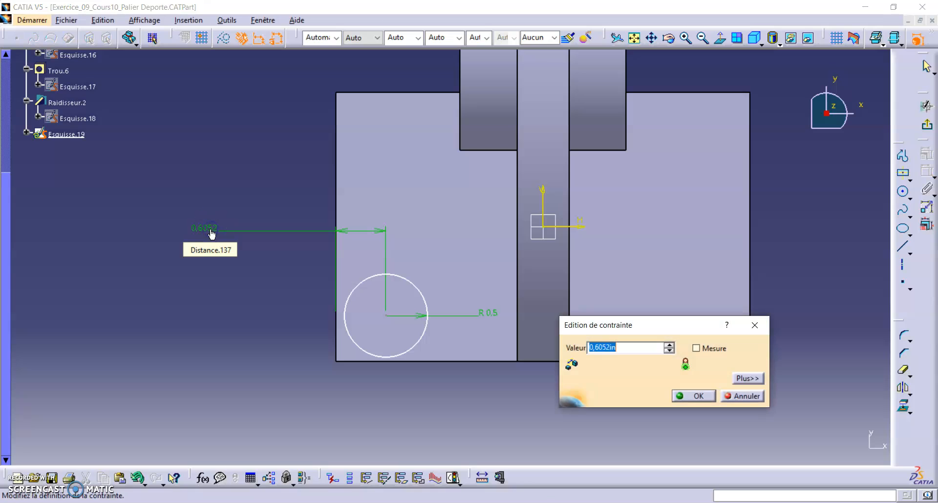
text(,625)
key(Return)
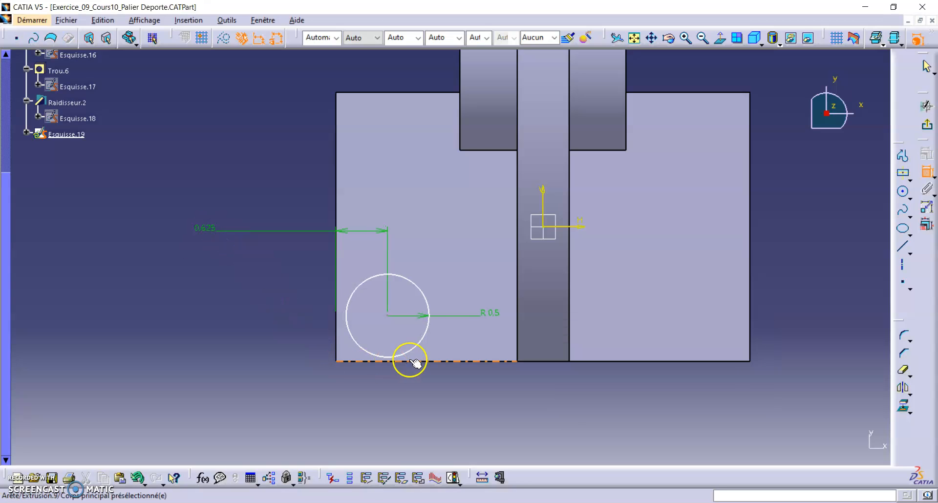
Step: Dimension the circle centre's distance to the plate's free-end edge, set it to 0.625 in, and exit the sketch
click(414, 363)
click(391, 319)
click(210, 394)
double_click(212, 395)
text(,62)
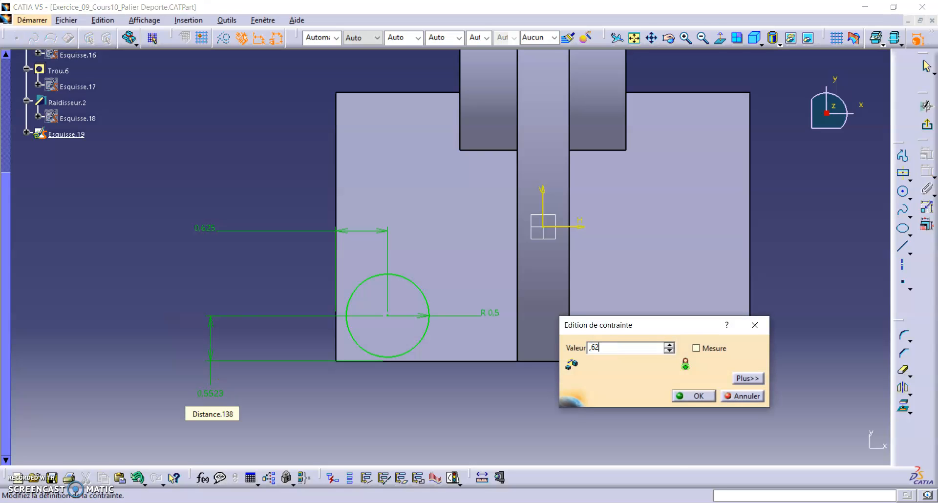
text(5)
key(Return)
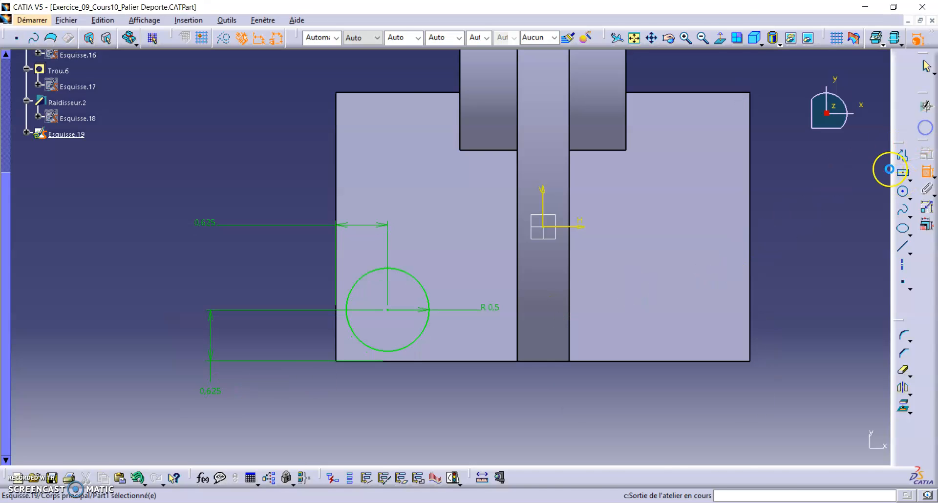
click(889, 169)
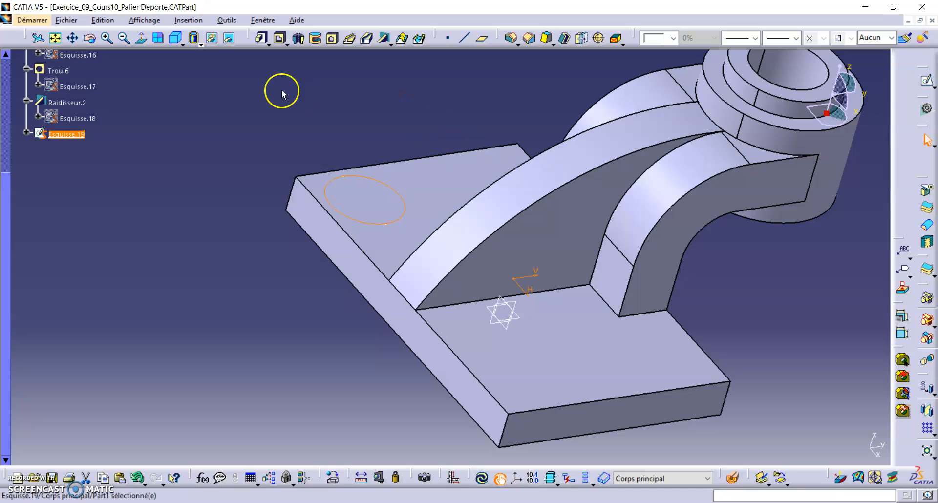
Step: Extrude the circle sketch 0.125 in upward to form a small boss on the base plate
click(262, 38)
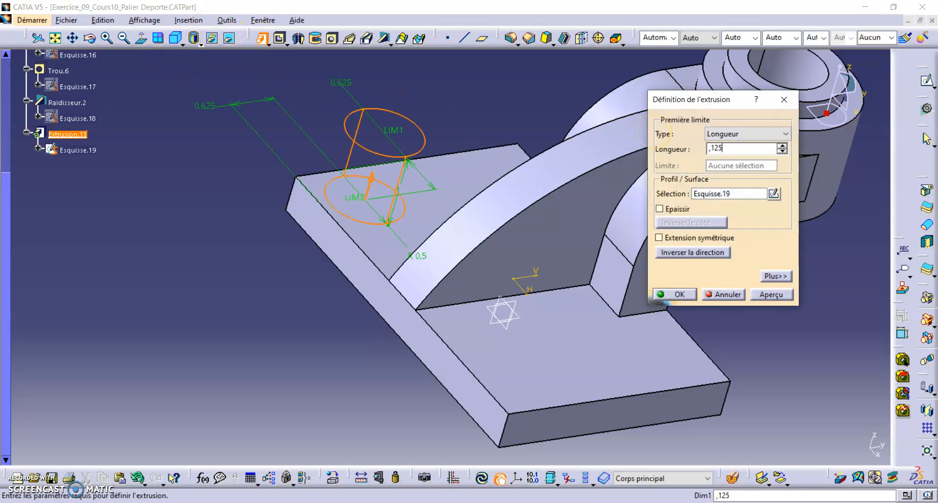
text(,125)
key(Return)
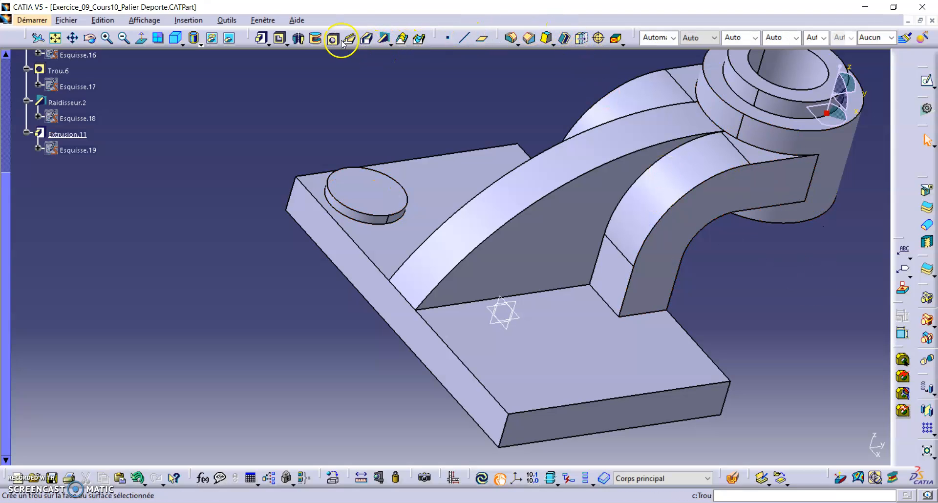
Step: Create a 0.5 in diameter up-to-last hole on the small boss's top face, with its centre constrained concentric to the boss's edge
click(334, 39)
click(373, 189)
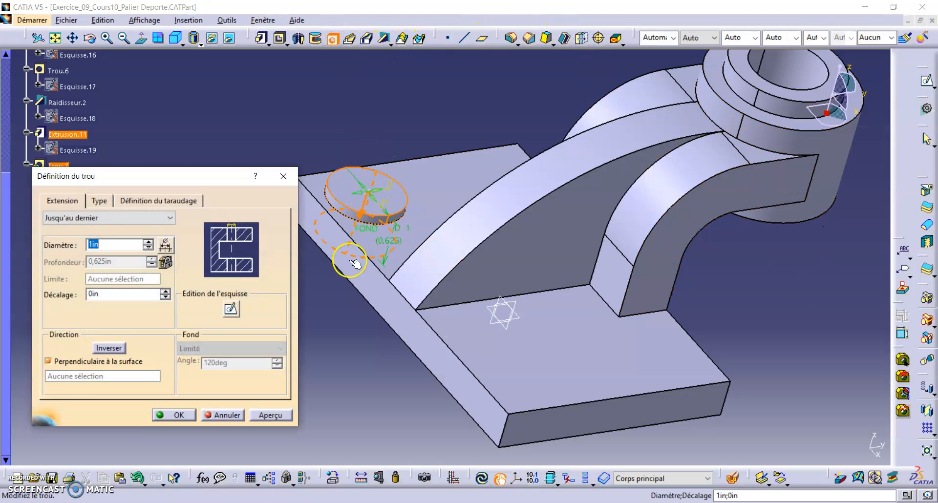
click(231, 309)
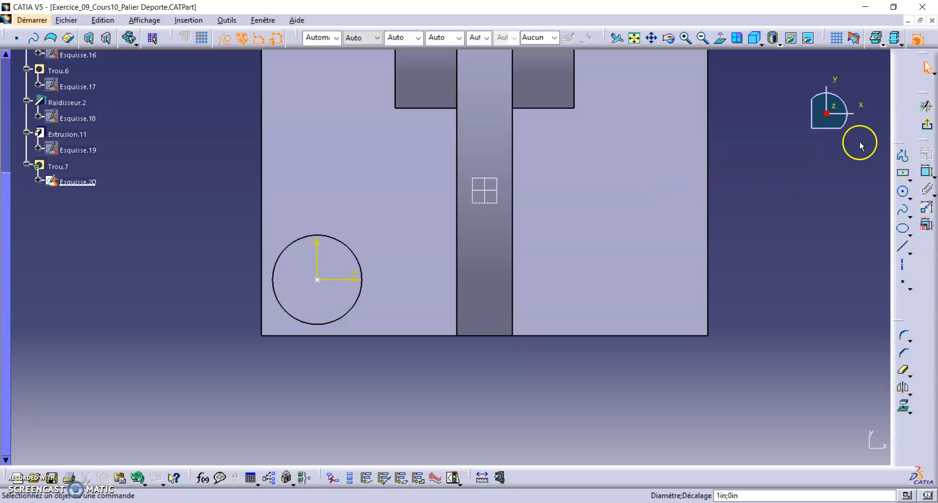
click(317, 281)
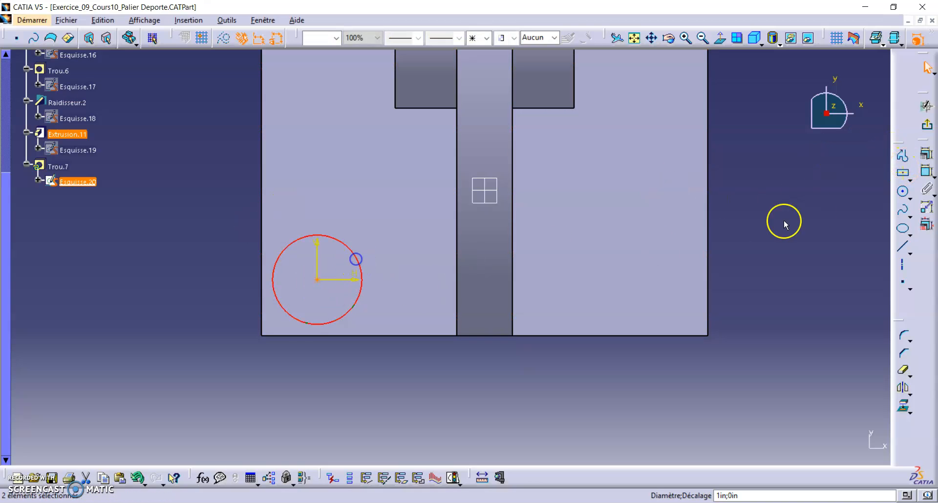
click(927, 154)
click(847, 168)
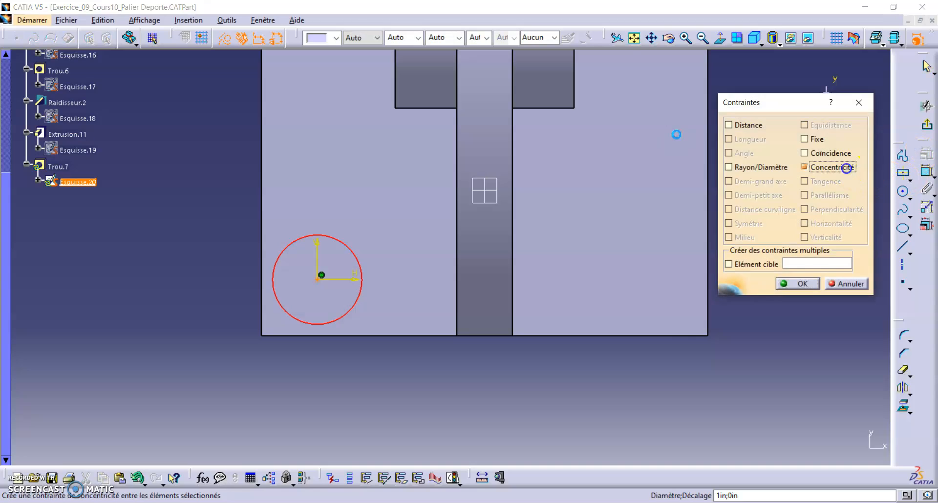
click(807, 283)
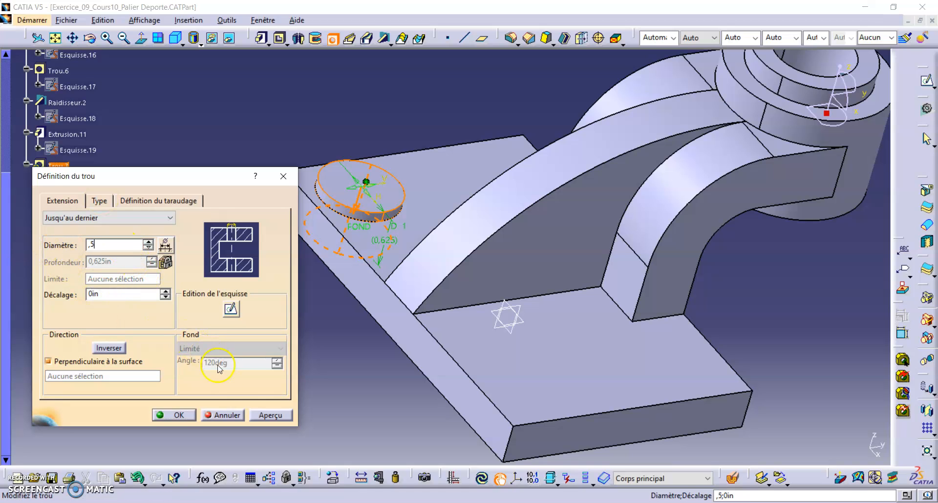
click(274, 415)
click(182, 415)
Step: Try a rectangular pattern of the small boss and its hole along the plate's short edge, with 2 instances spaced 2 in
middle_drag(398, 329, 405, 369)
middle_drag(514, 244, 611, 310)
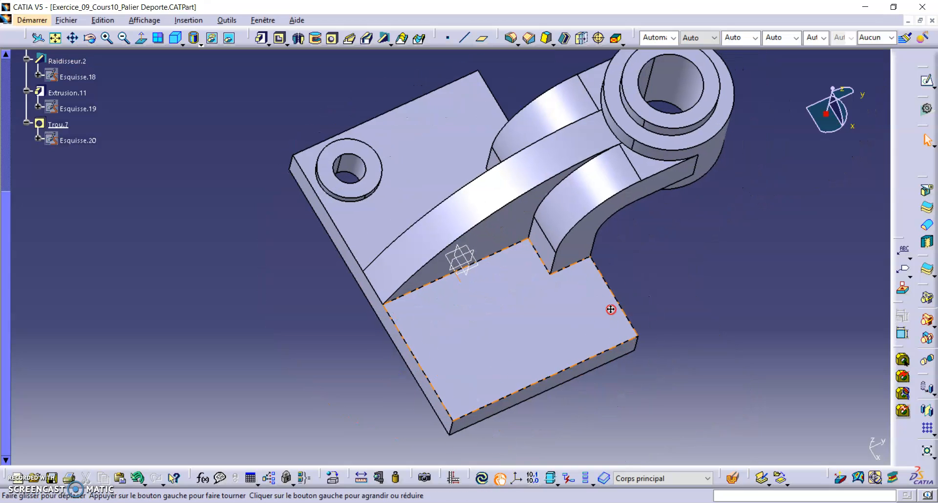
click(928, 429)
middle_drag(521, 142, 444, 166)
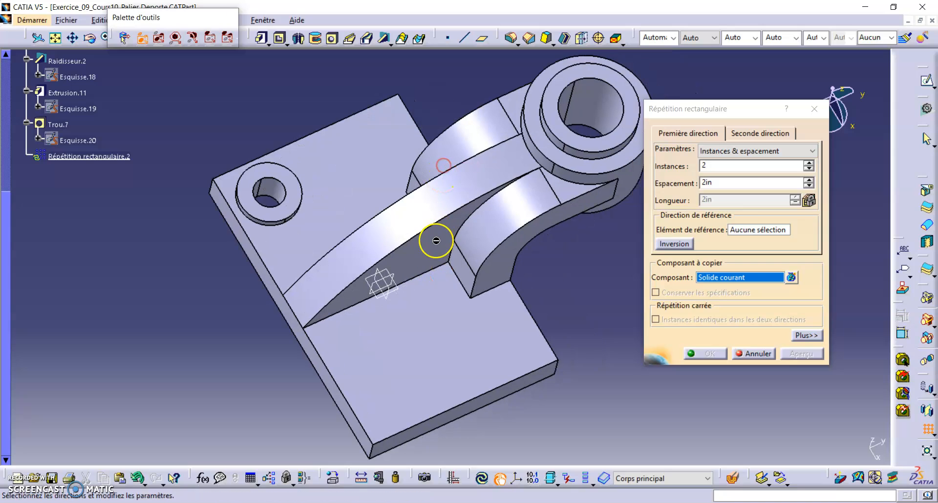
click(769, 233)
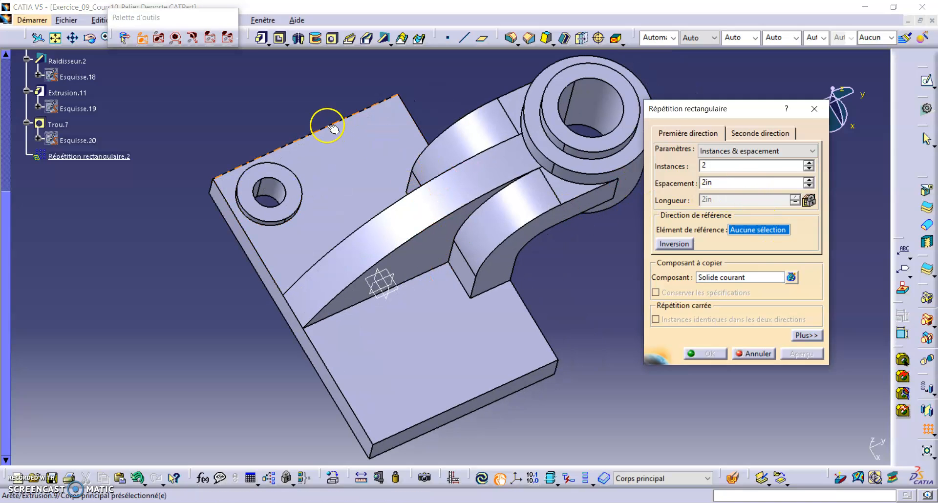
click(329, 124)
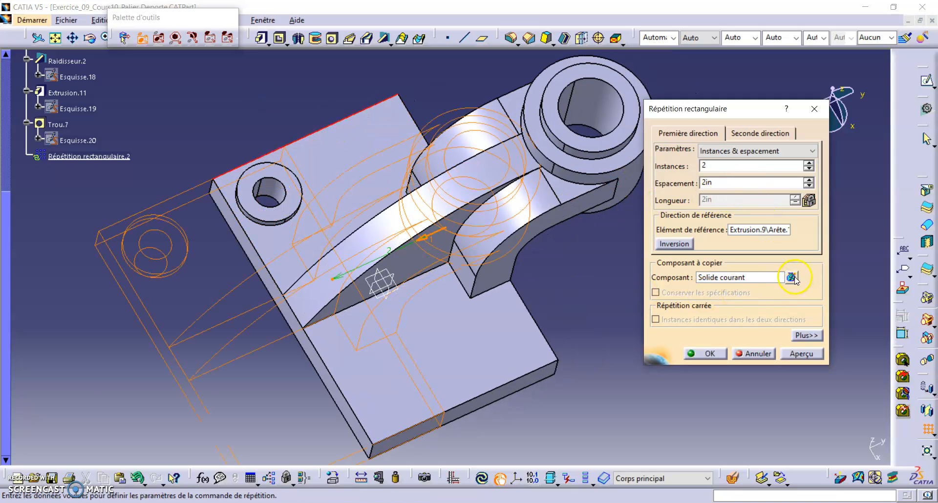
click(792, 278)
click(44, 94)
click(52, 126)
click(176, 391)
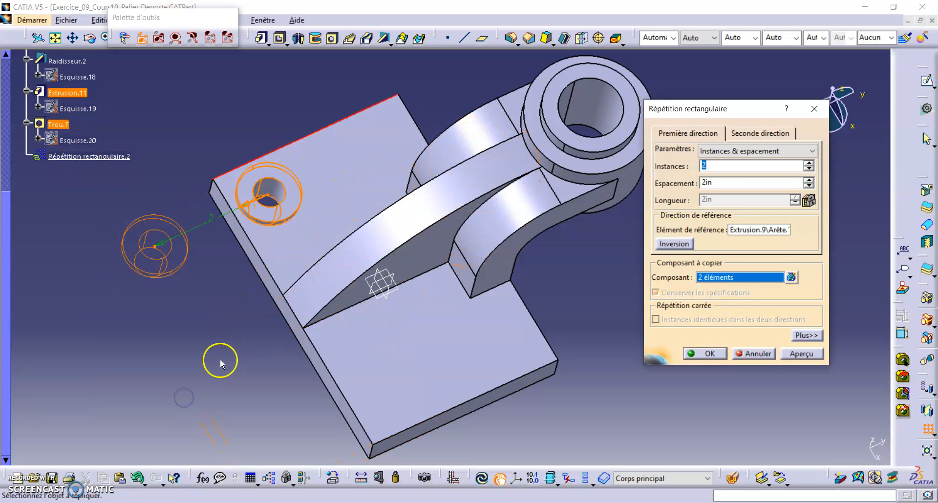
Step: Reverse the pattern's first direction and use the plate's top face as second-direction reference, with 2 instances spaced 3.75 in
click(675, 244)
click(756, 134)
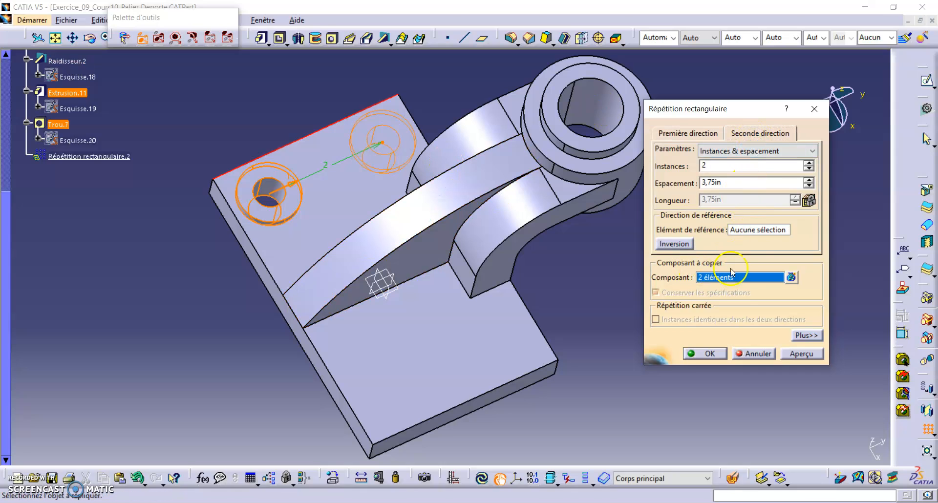
click(753, 230)
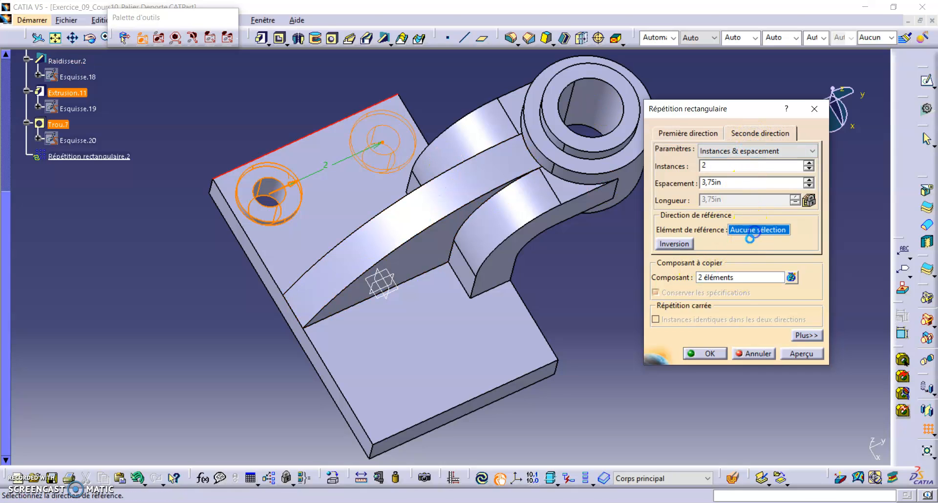
click(268, 268)
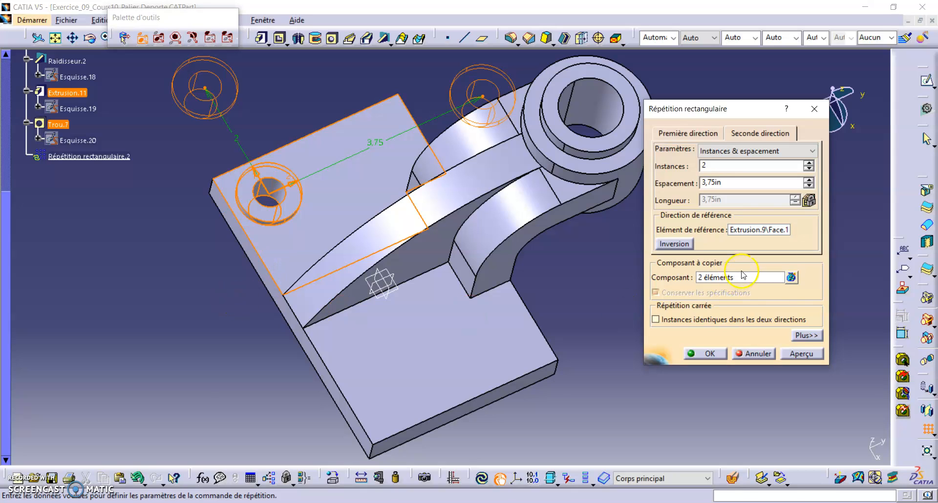
Step: Remove the small boss's hole and extrusion from the pattern's list of components to copy
click(790, 278)
click(136, 336)
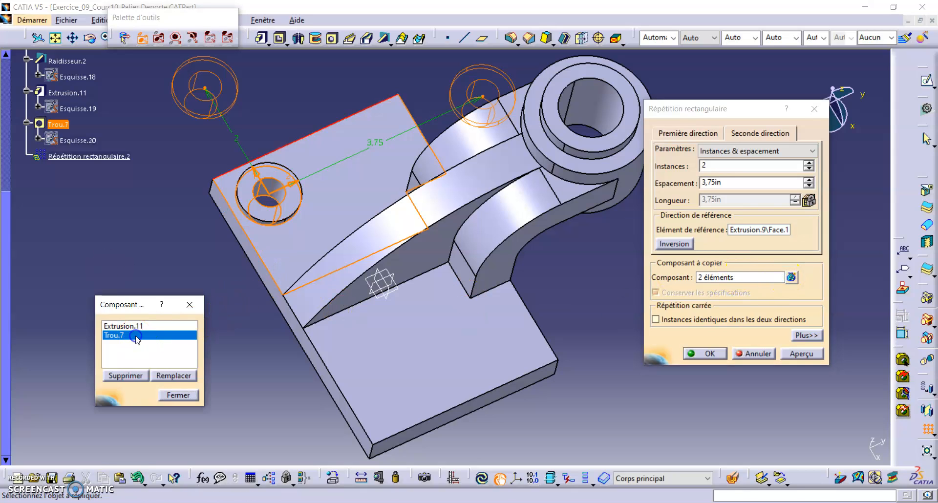
right_click(136, 336)
click(123, 377)
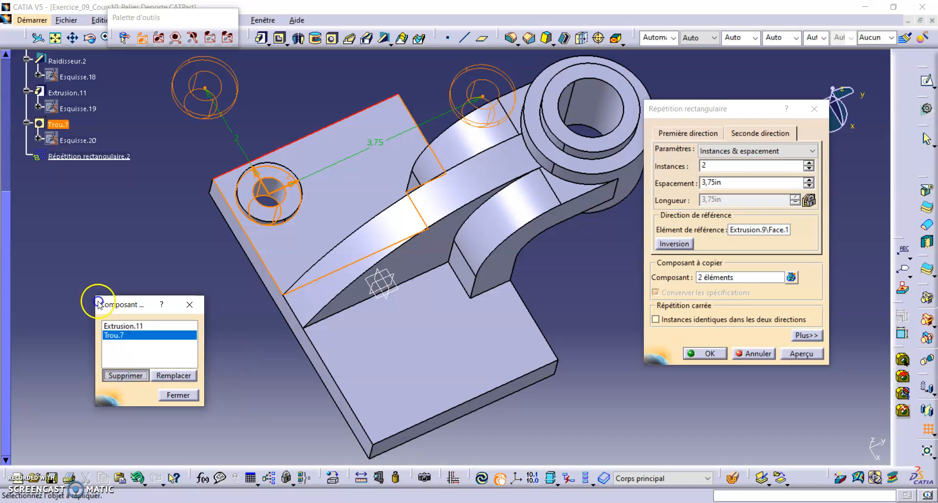
right_click(132, 327)
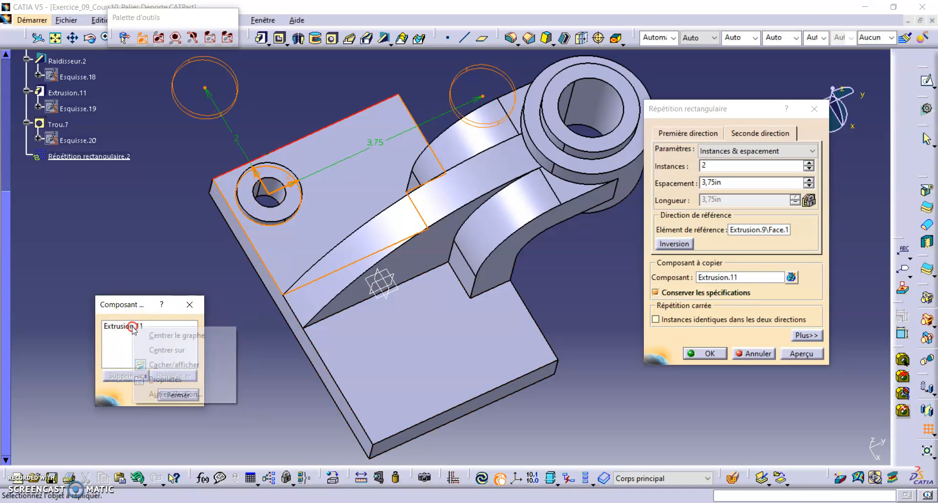
click(118, 326)
right_click(115, 326)
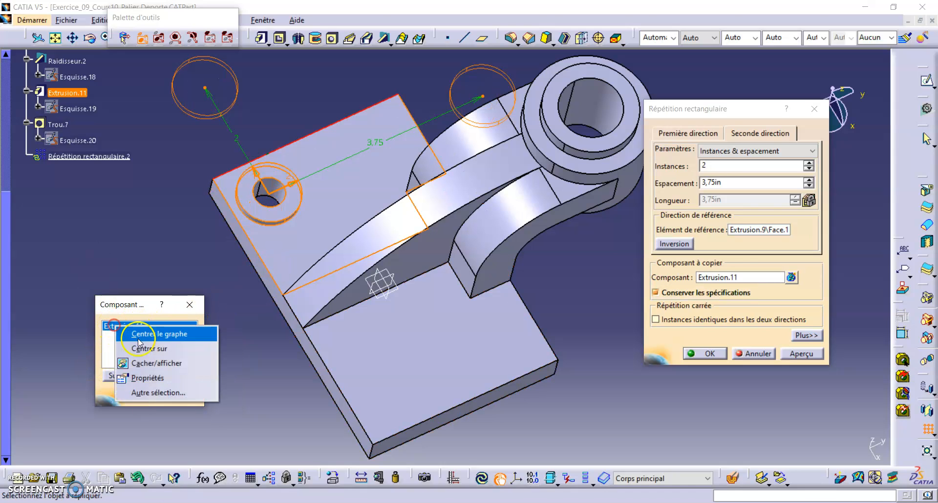
click(107, 341)
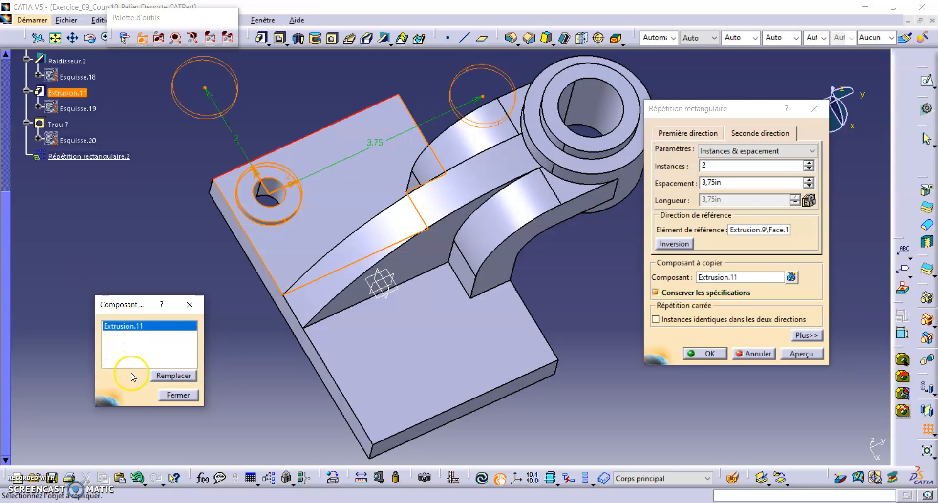
click(132, 376)
click(195, 400)
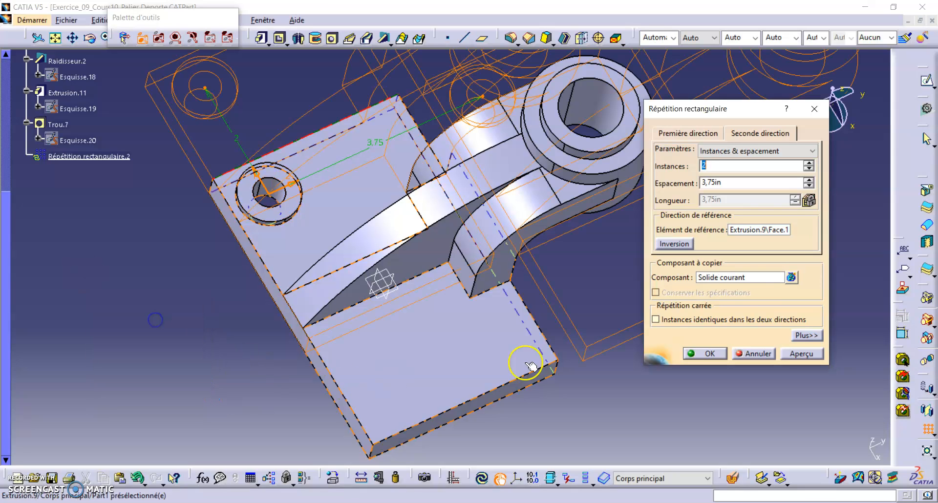
Step: Add the small boss's extrusion and hole back to the pattern's components to copy
click(792, 277)
click(67, 92)
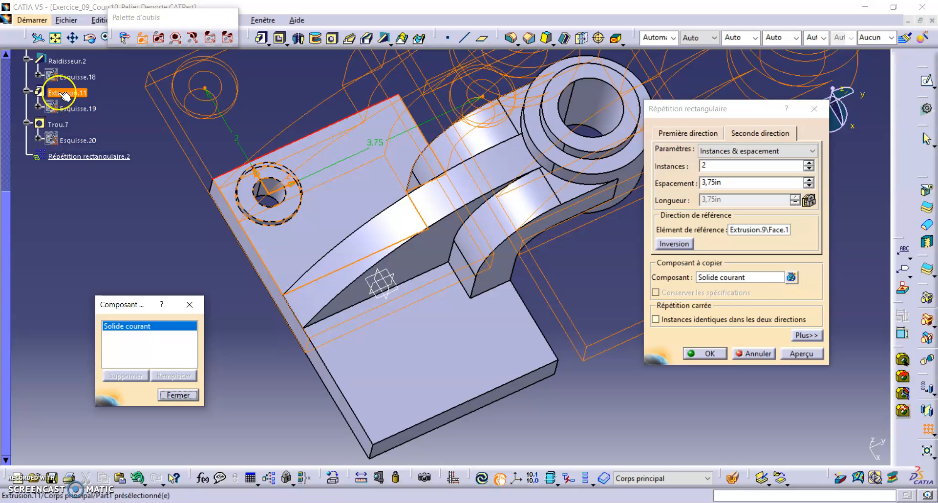
click(58, 125)
click(178, 393)
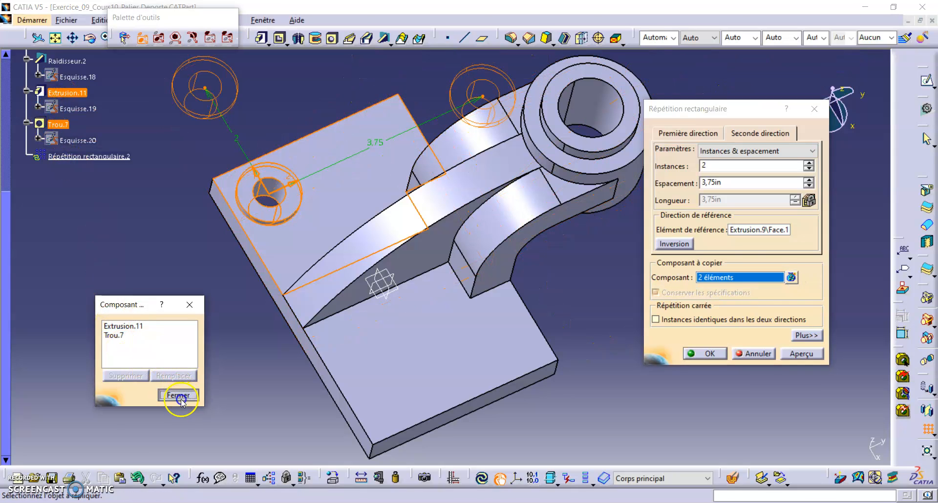
Step: Try the plate's long edge as the second-direction reference, preview the pattern, and cancel it
click(767, 230)
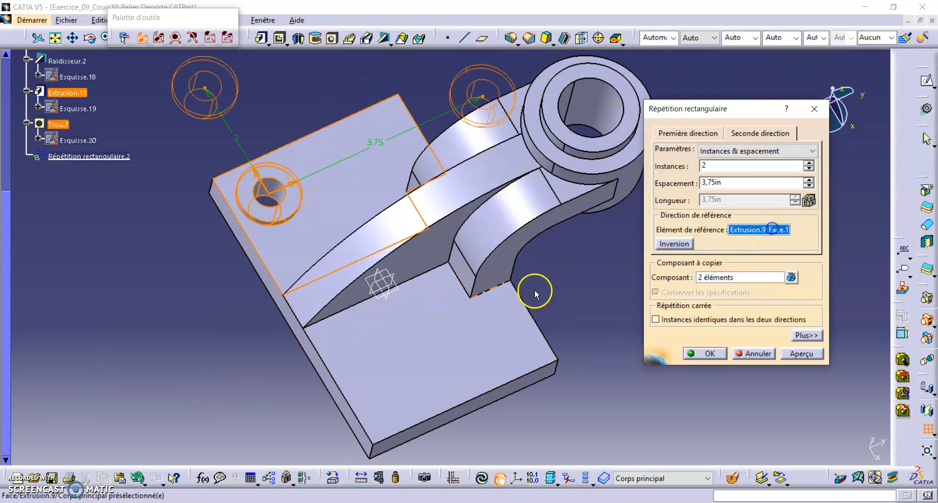
click(277, 281)
click(802, 354)
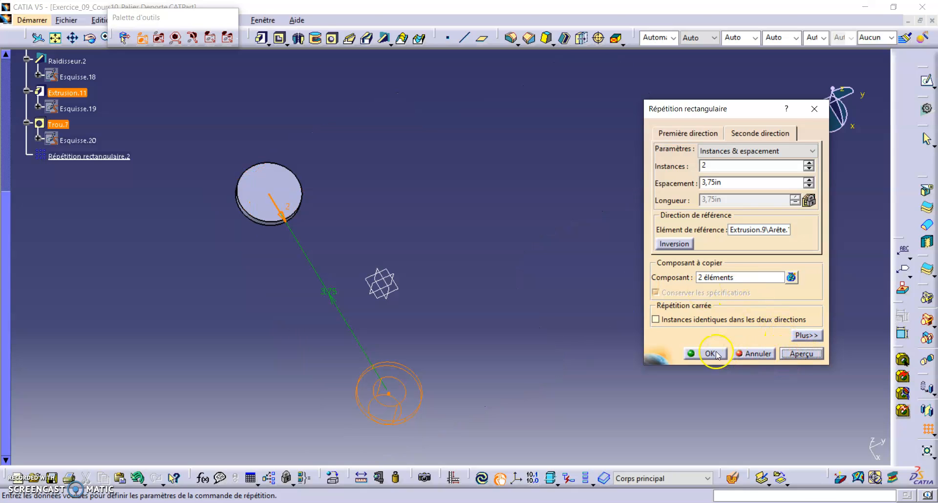
click(754, 354)
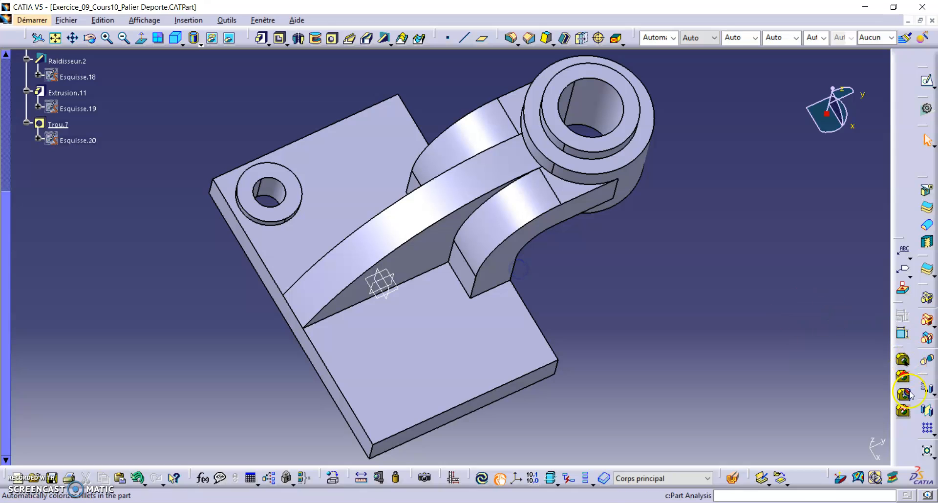
Step: Start a rectangular pattern of the small boss's extrusion and hole along the plate's short edge, with 2 instances spaced 2 in
click(927, 430)
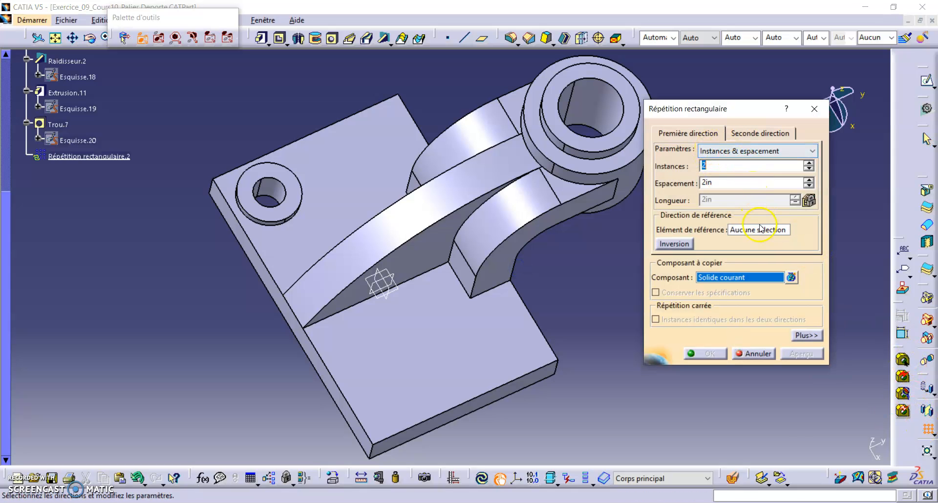
click(761, 228)
click(325, 128)
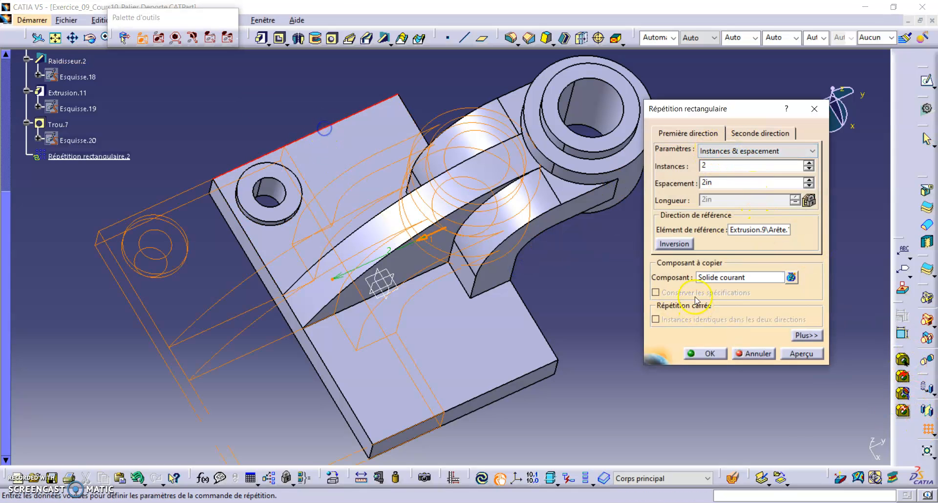
click(787, 282)
click(67, 92)
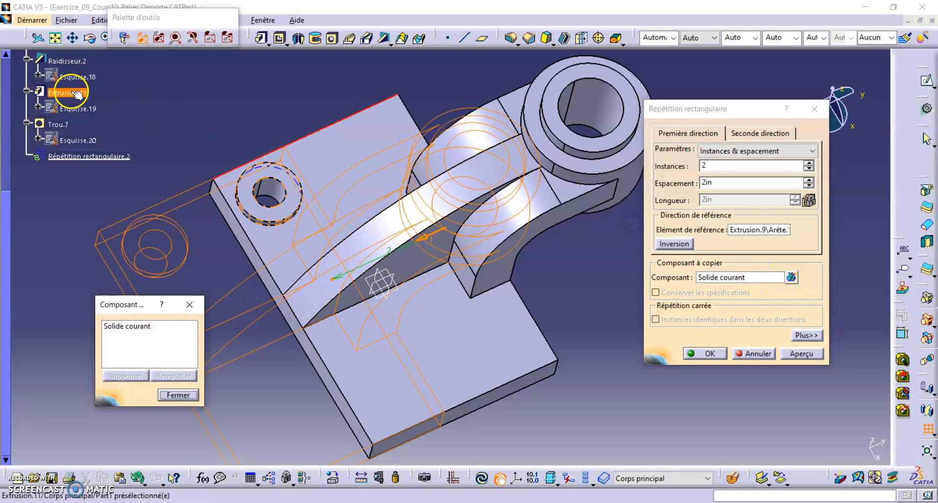
click(58, 125)
click(178, 395)
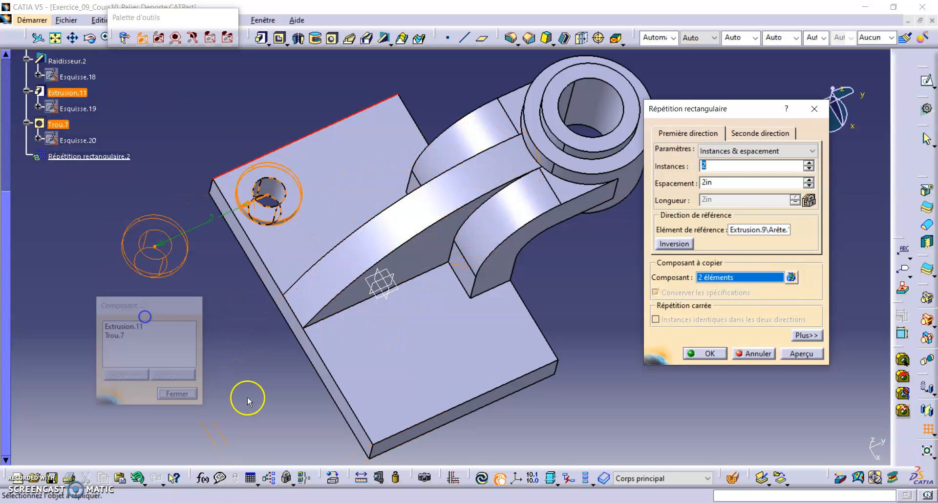
Step: Reverse the first direction and complete the pattern with 2 instances spaced 3.75 in along the plate's long edge
click(675, 244)
click(753, 133)
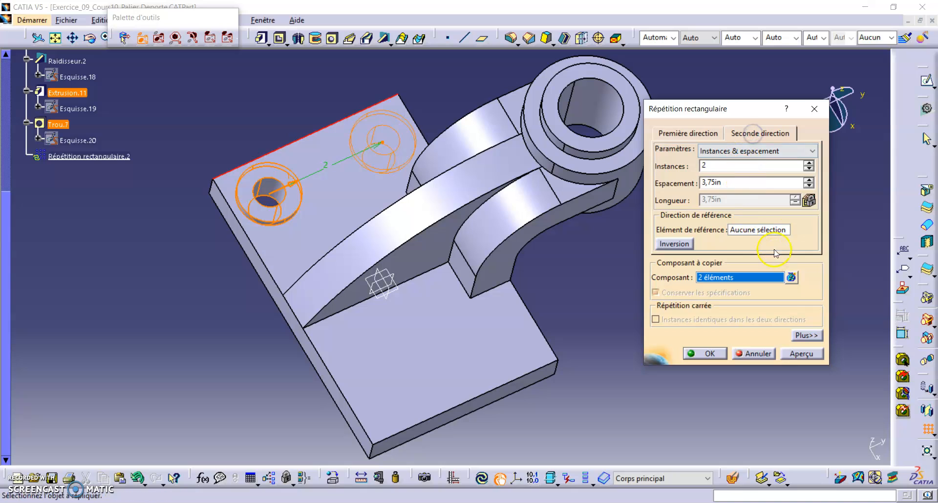
click(759, 230)
click(258, 255)
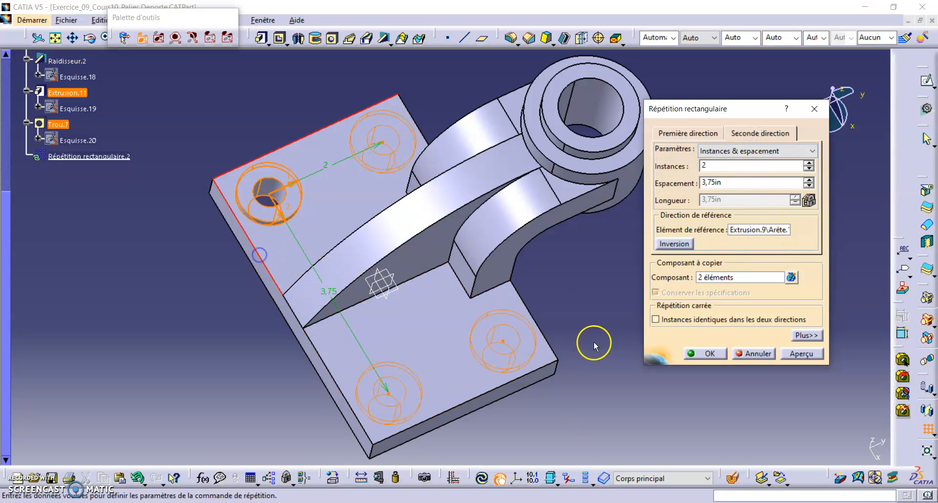
click(704, 354)
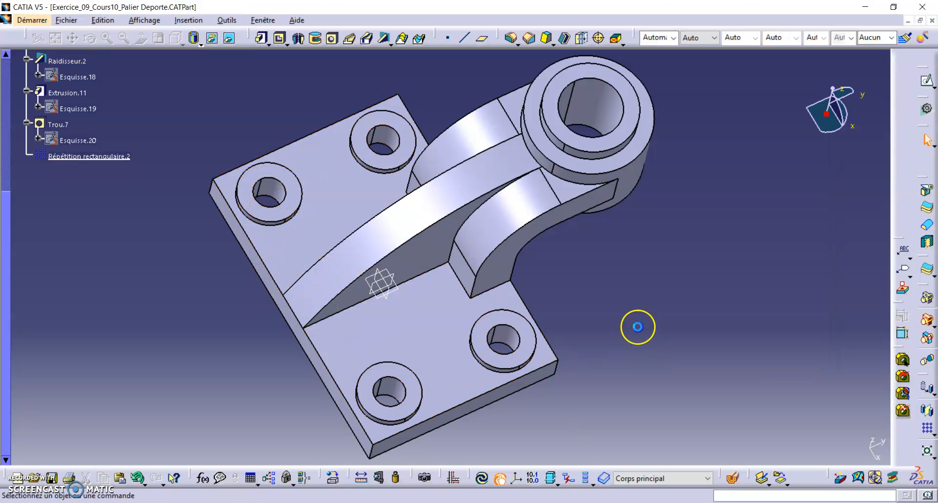
Step: Start a 0.125 in edge fillet on the arm's two underside edges and the underside edge where the arm meets the large boss
middle_drag(457, 243, 577, 287)
middle_drag(708, 250, 703, 268)
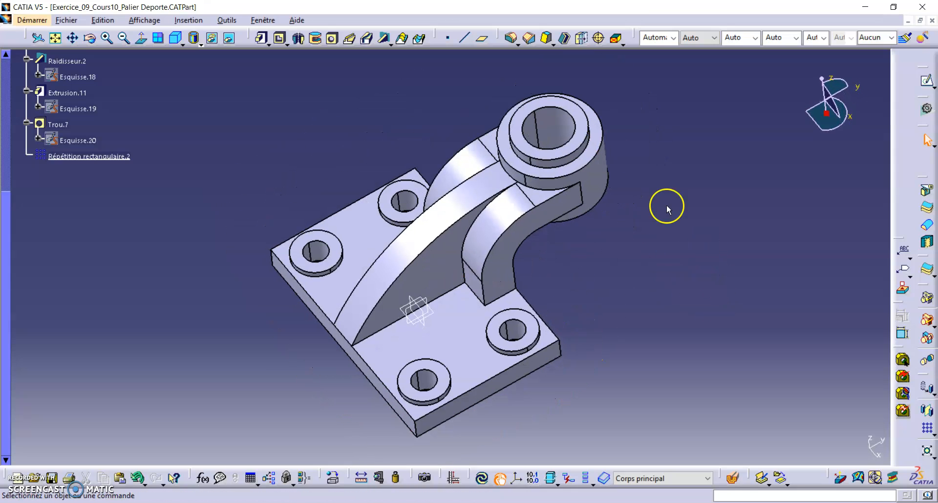
click(511, 37)
middle_drag(517, 228, 467, 196)
middle_drag(519, 267, 402, 163)
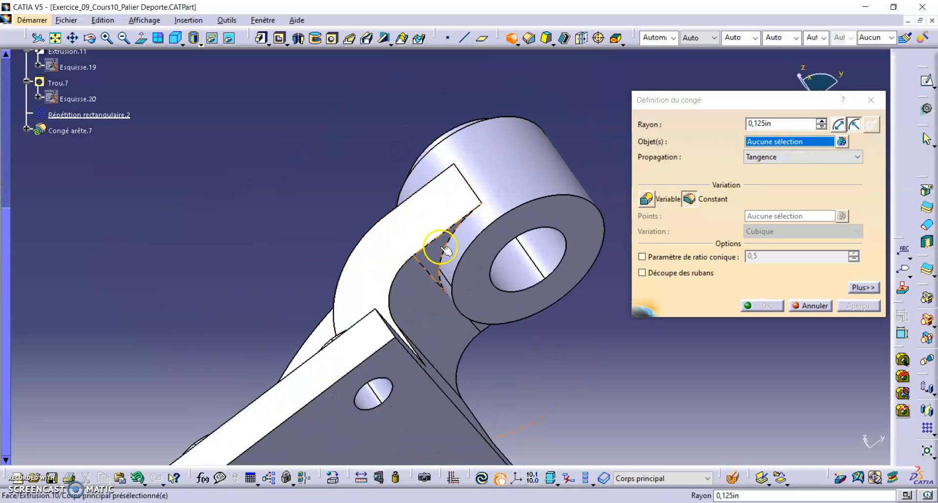
click(442, 227)
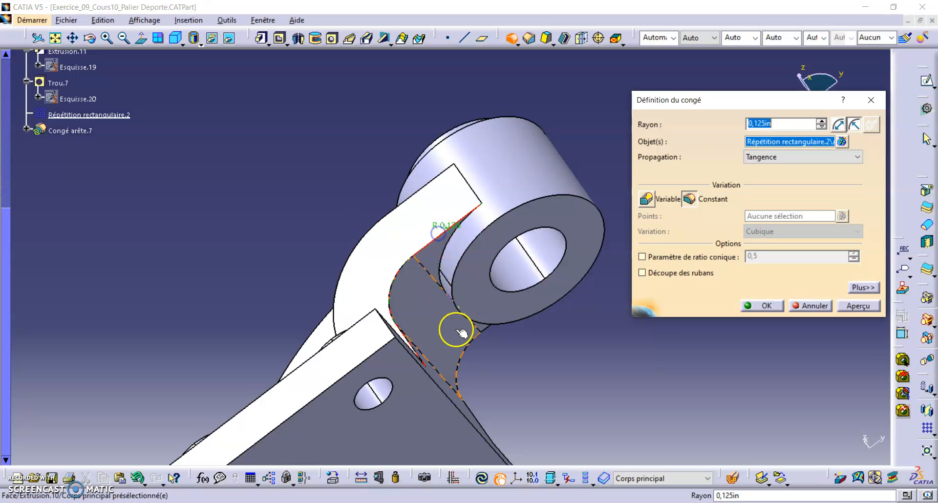
click(860, 306)
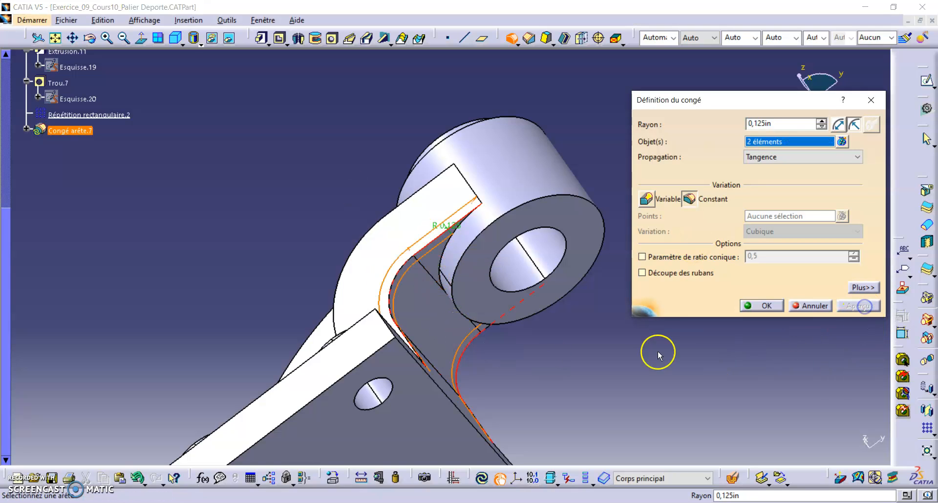
middle_drag(589, 331, 566, 304)
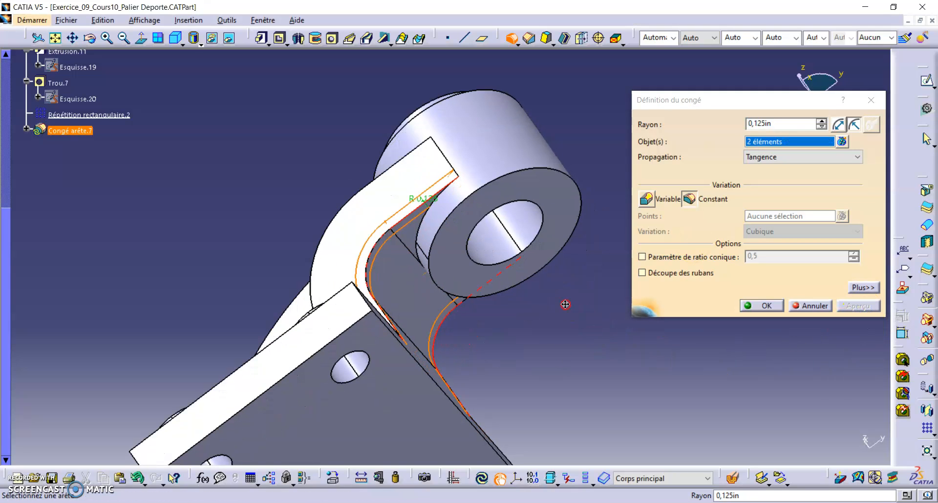
click(419, 228)
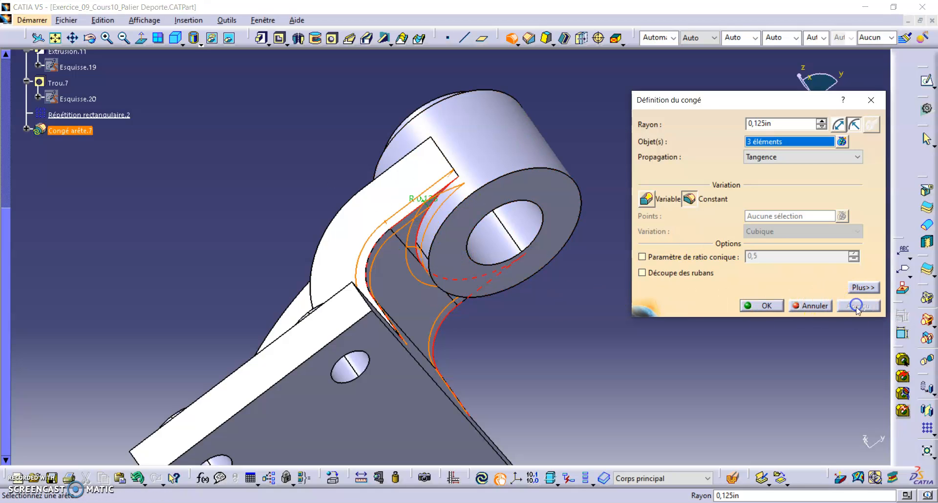
Step: Add the plate's arm-side top edge, its corner and front top edge, and the nearby small boss's base edge to the fillet
middle_drag(573, 294, 517, 447)
middle_drag(456, 408, 507, 324)
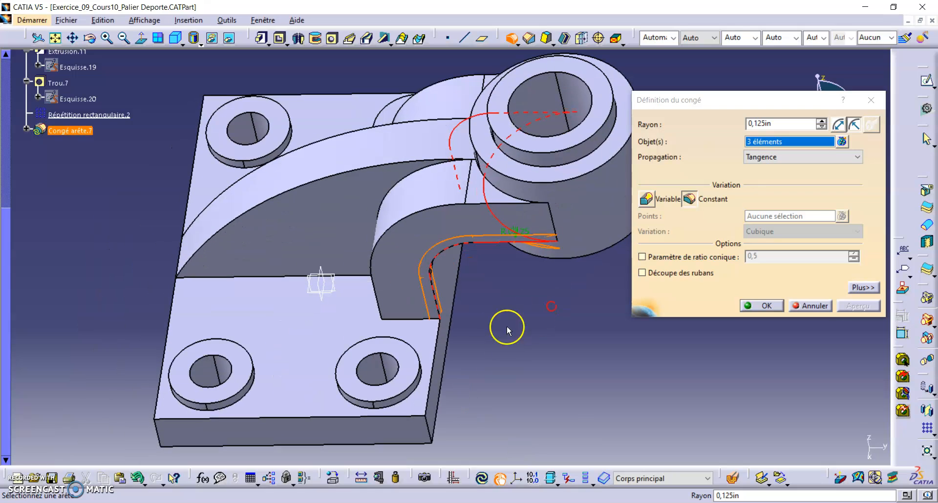
click(434, 346)
click(429, 348)
click(435, 357)
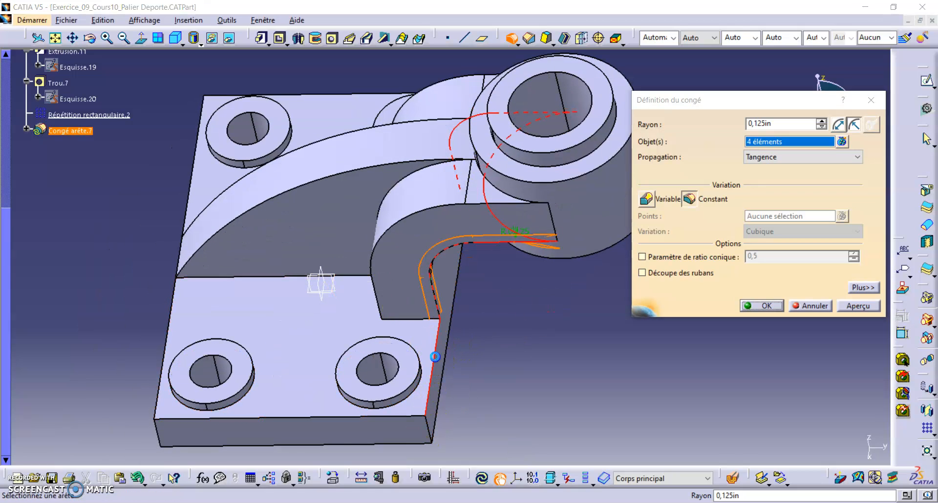
click(430, 429)
click(420, 420)
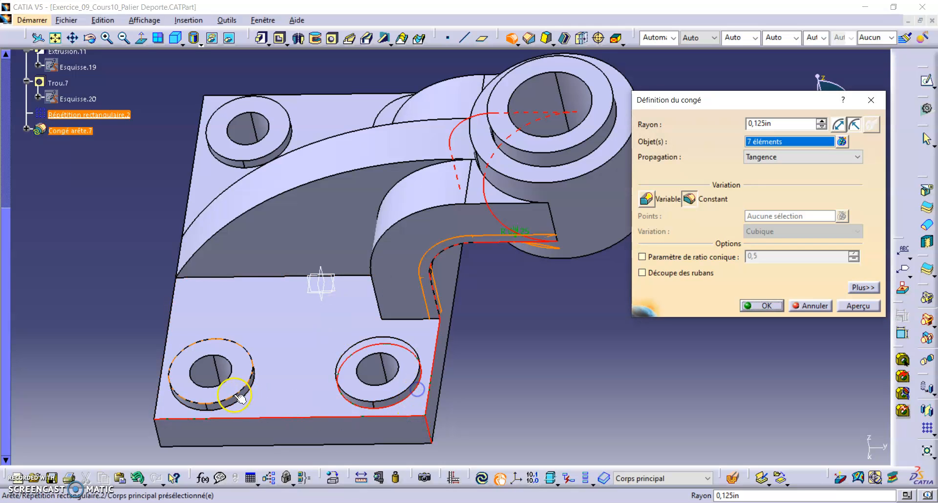
click(252, 387)
Step: Add the rib's base edge, the plate's rib-end top edge and corner, and the arm's base edge beside the rib to the fillet
middle_drag(254, 386, 352, 358)
click(458, 240)
middle_drag(446, 259, 466, 245)
click(859, 306)
click(210, 315)
click(234, 406)
click(464, 256)
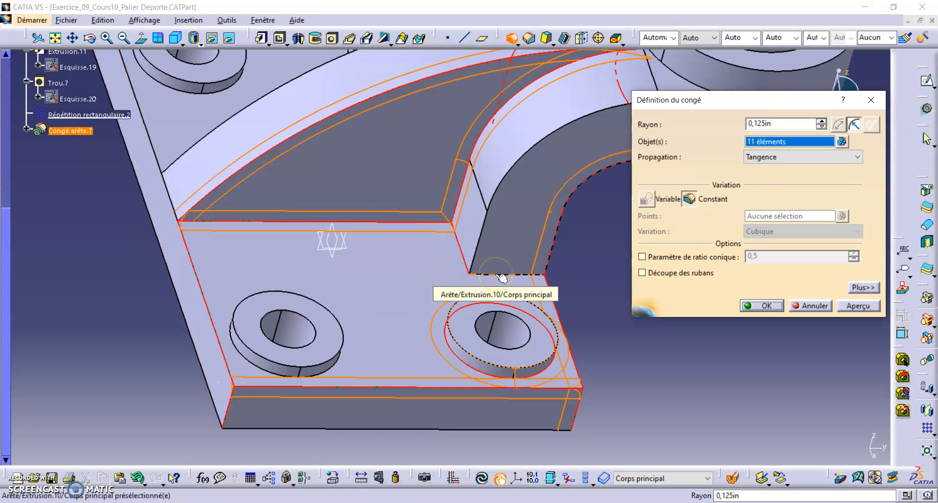
Step: Add the arm's front base edge and its upper edges on the same side to the fillet, and preview it
click(503, 280)
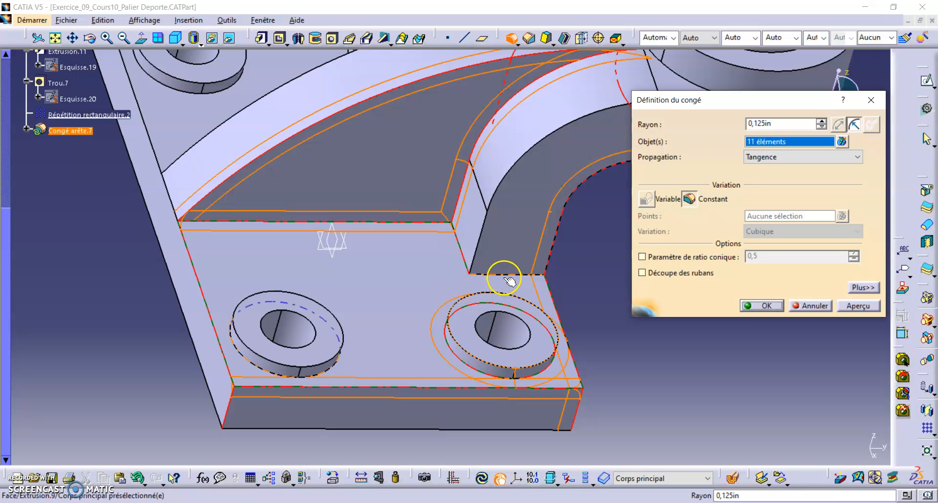
click(505, 275)
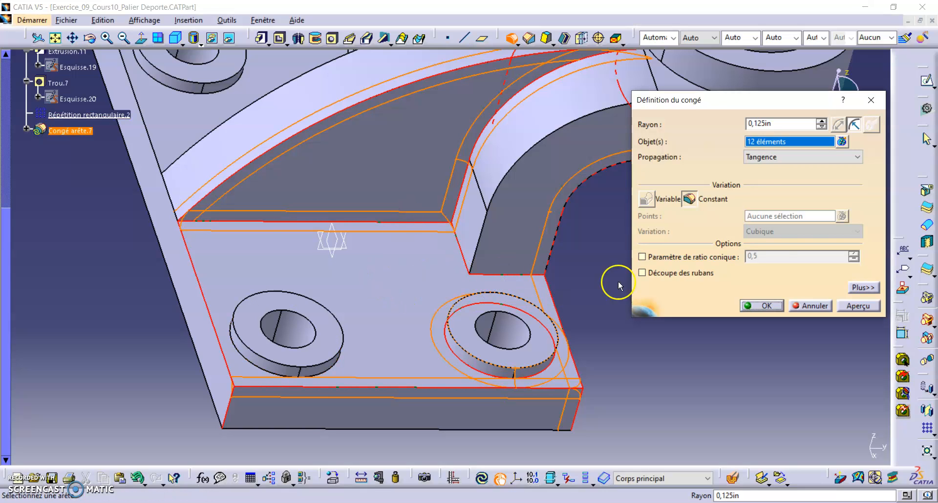
middle_drag(373, 210, 397, 200)
click(493, 201)
click(479, 192)
click(850, 305)
Step: Add the plate's top edge, the arm's base edges and its long side edges on the opposite side of the rib, and preview the fillet
middle_drag(266, 275, 360, 391)
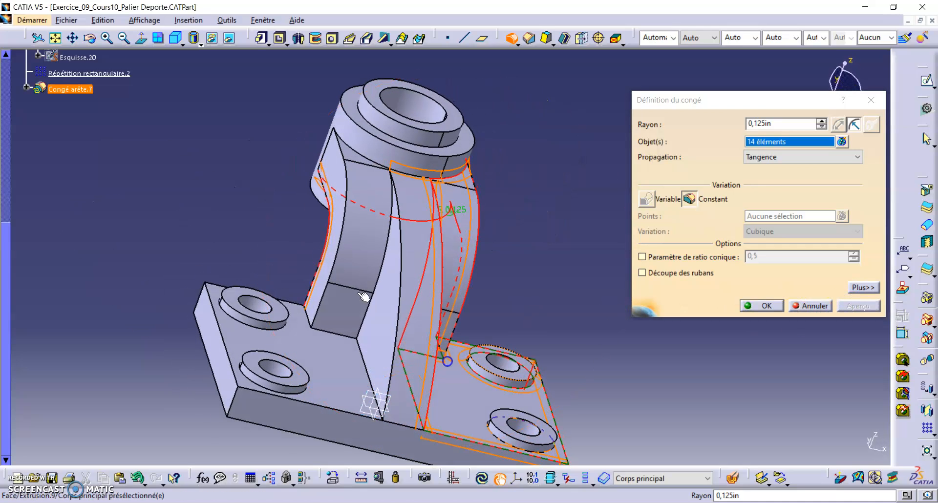
click(353, 414)
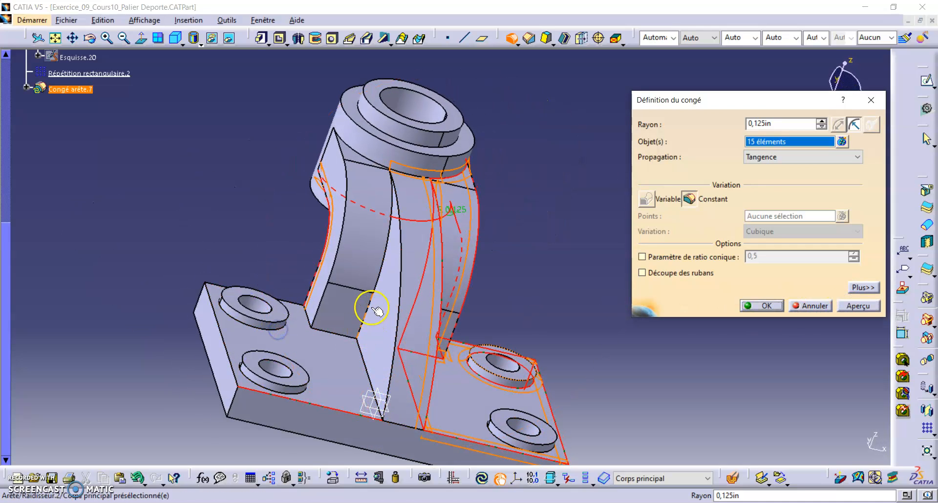
click(342, 329)
click(308, 320)
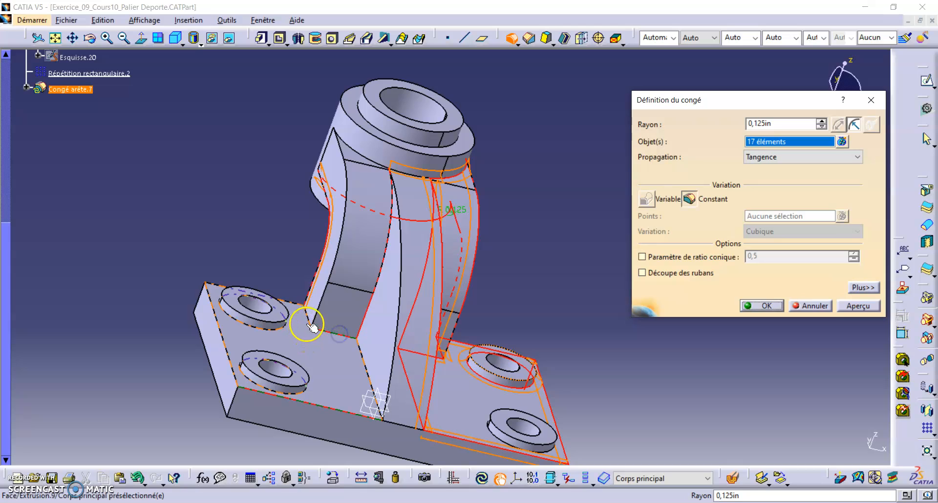
click(321, 300)
click(342, 254)
click(741, 307)
click(844, 307)
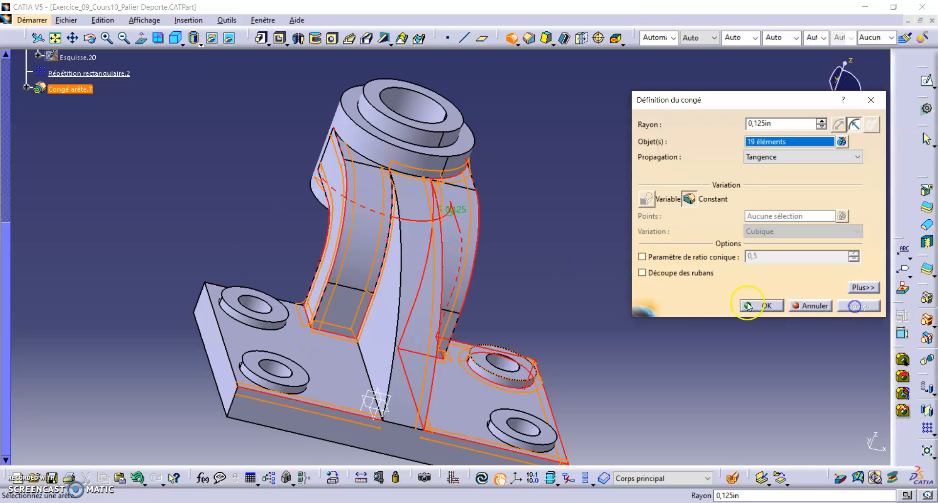
Step: Try to include the edges where the arm meets the large boss in the fillet, and preview it
click(372, 162)
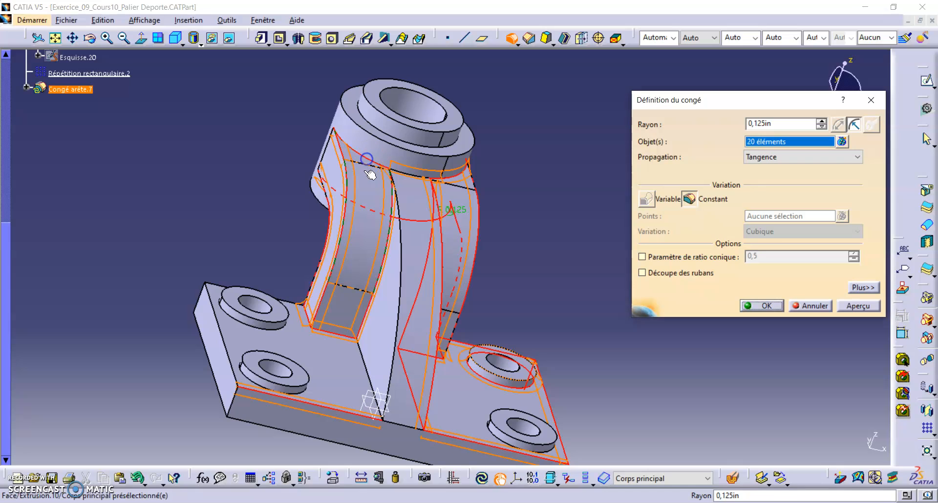
click(851, 307)
middle_drag(398, 321, 411, 292)
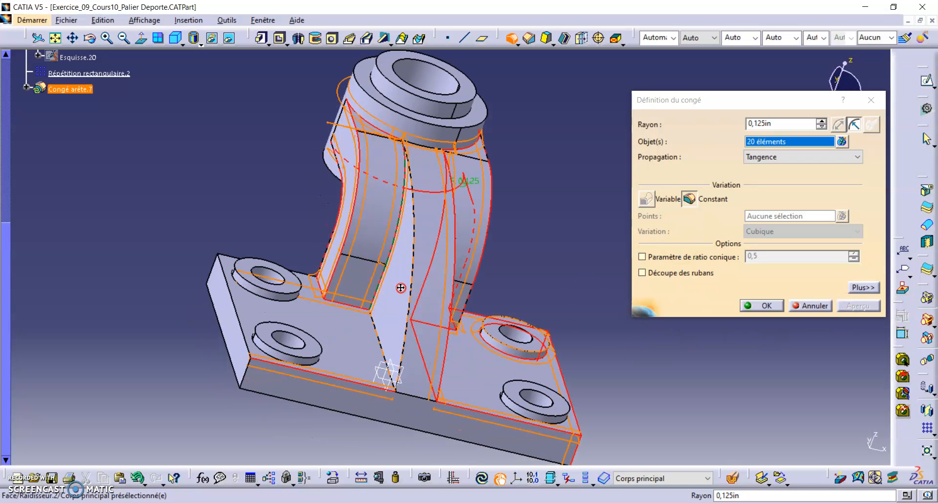
click(386, 132)
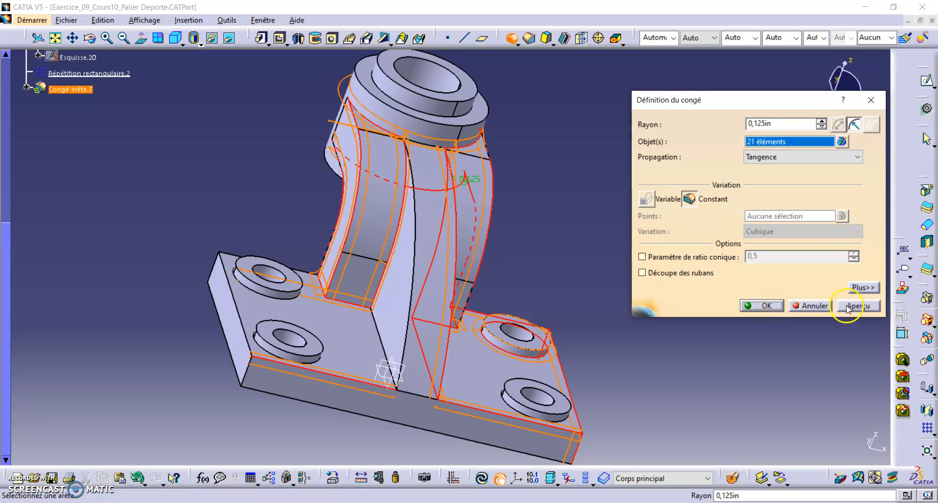
middle_drag(467, 178, 410, 247)
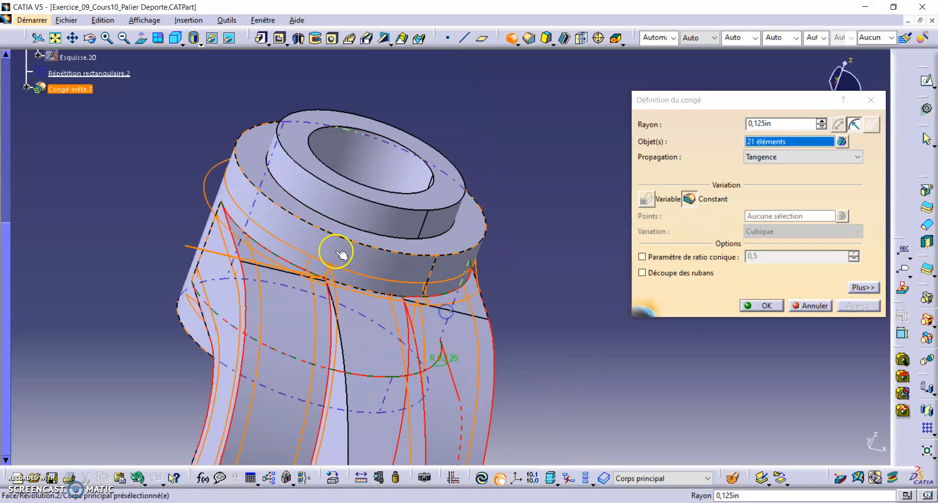
click(289, 260)
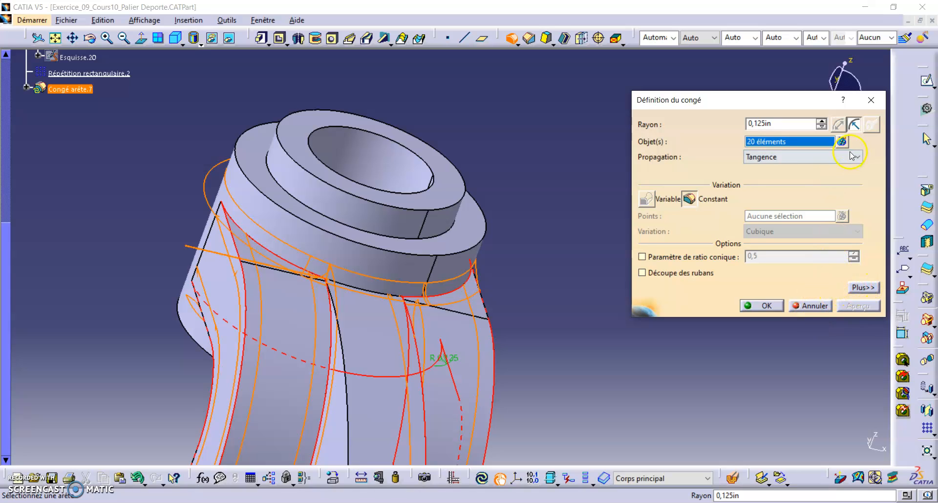
Step: Remove the arm-to-boss edge and the arm's outer side edge from the list of edges to fillet, and preview the fillet
click(842, 141)
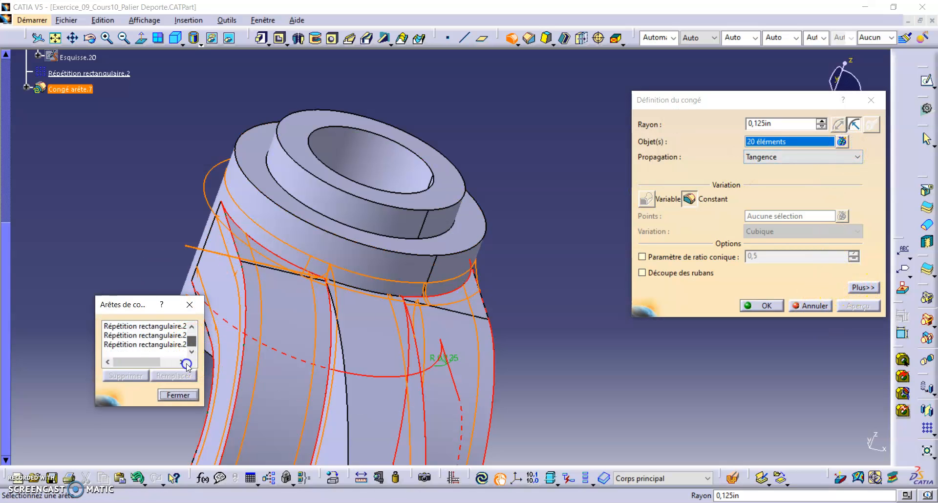
click(154, 345)
click(128, 376)
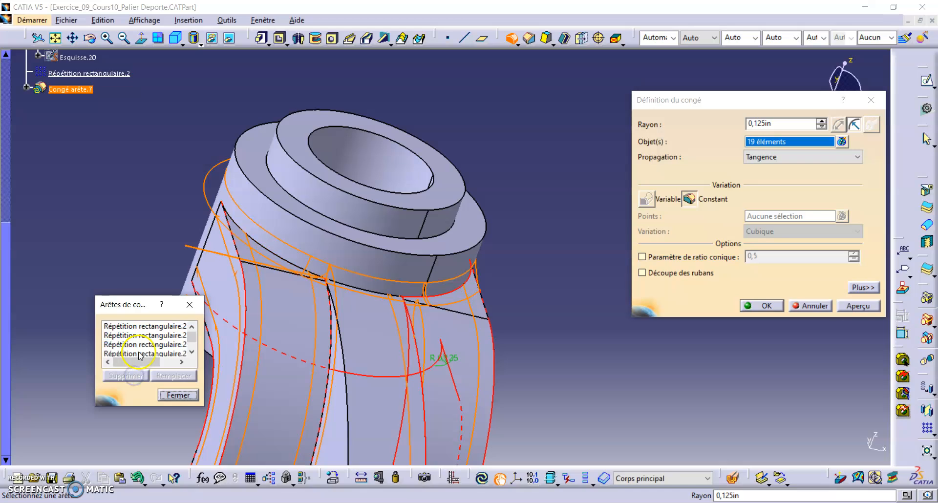
click(149, 349)
click(137, 377)
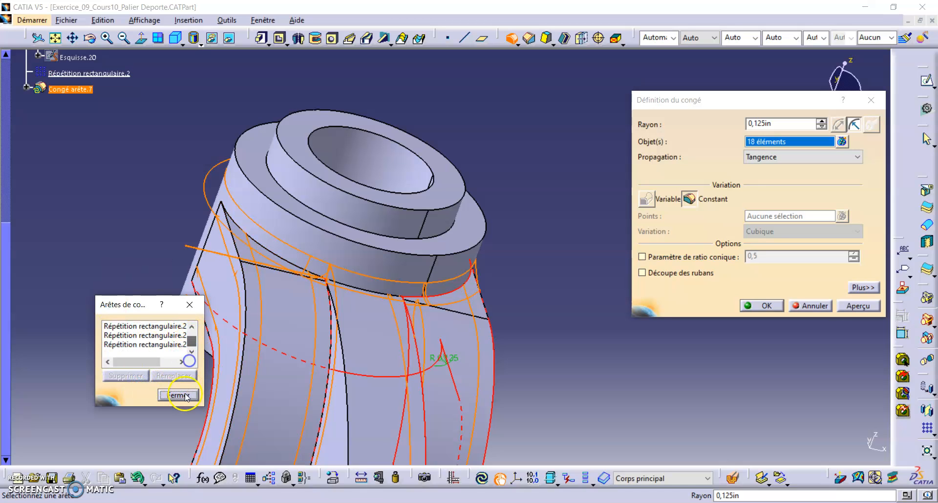
click(186, 396)
click(860, 306)
Step: Add the arm's inner edge beside the rib, the rib's long edge and its base edge to the fillet, and preview it
ctrl+middle_drag(841, 318, 433, 331)
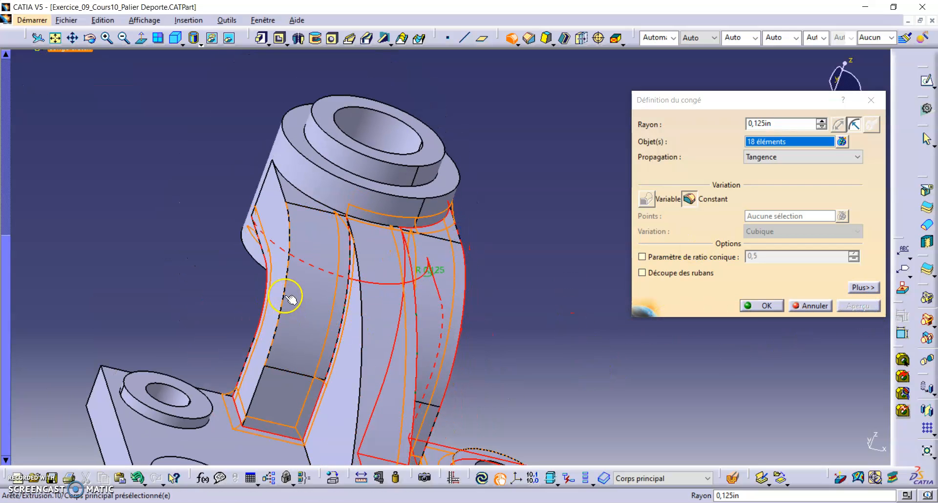
click(272, 360)
middle_drag(273, 360, 355, 309)
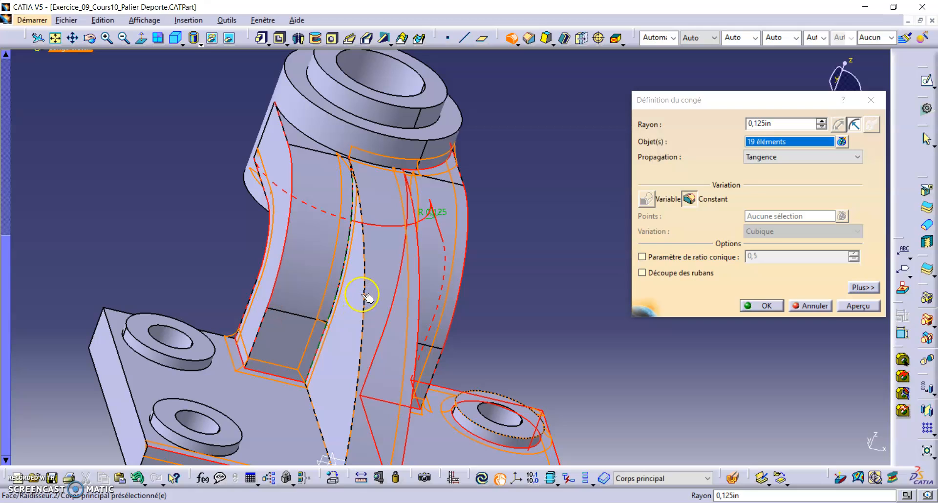
click(366, 296)
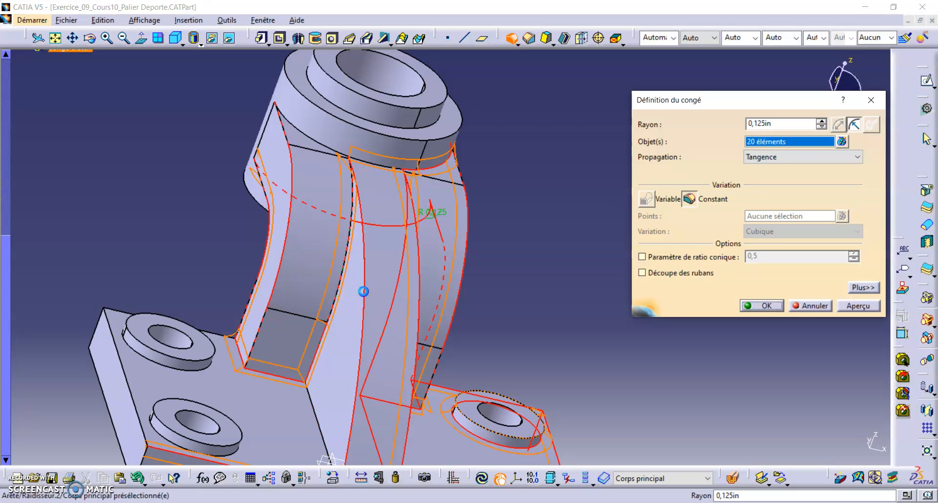
click(313, 409)
middle_drag(256, 425, 276, 328)
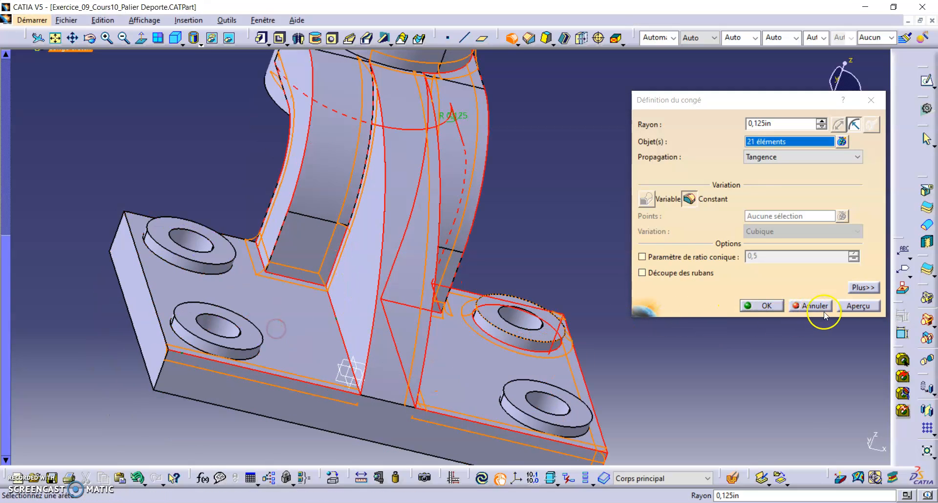
click(859, 306)
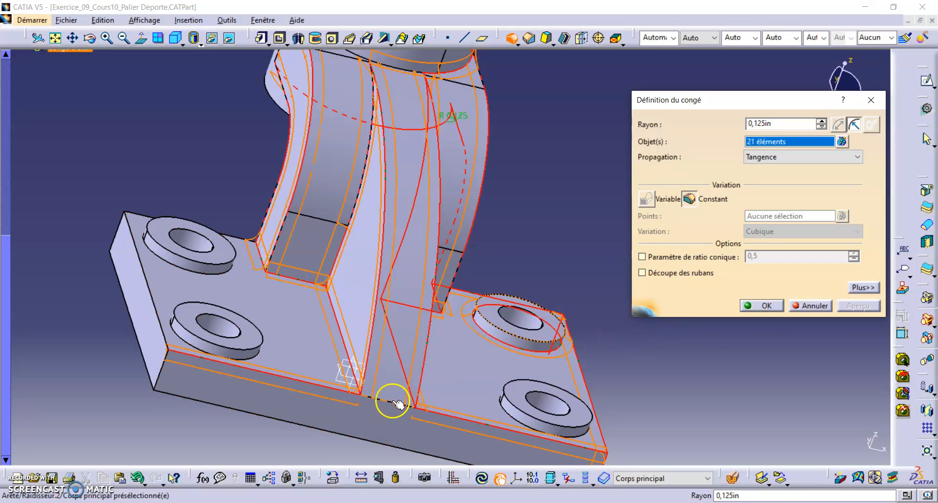
Step: Add the plate's corner edge, its top side edge and the remaining bosses' base edges to the fillet, and preview it
click(163, 373)
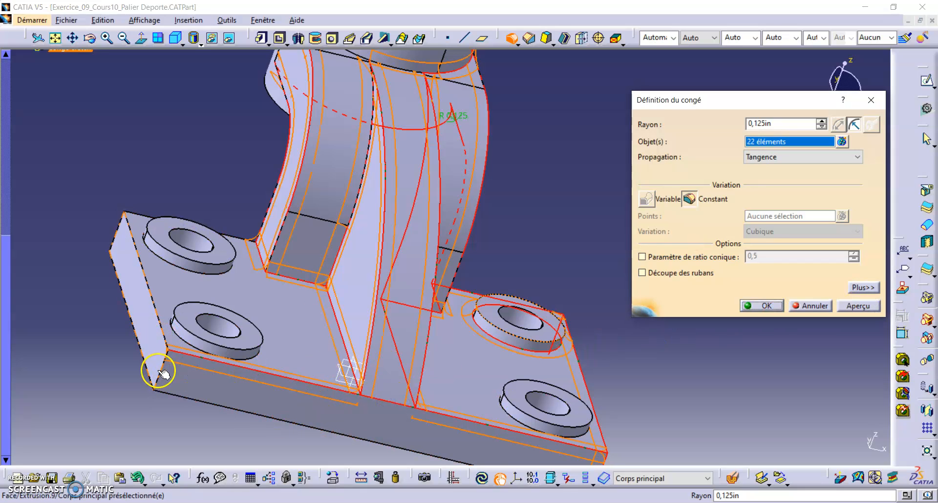
click(162, 328)
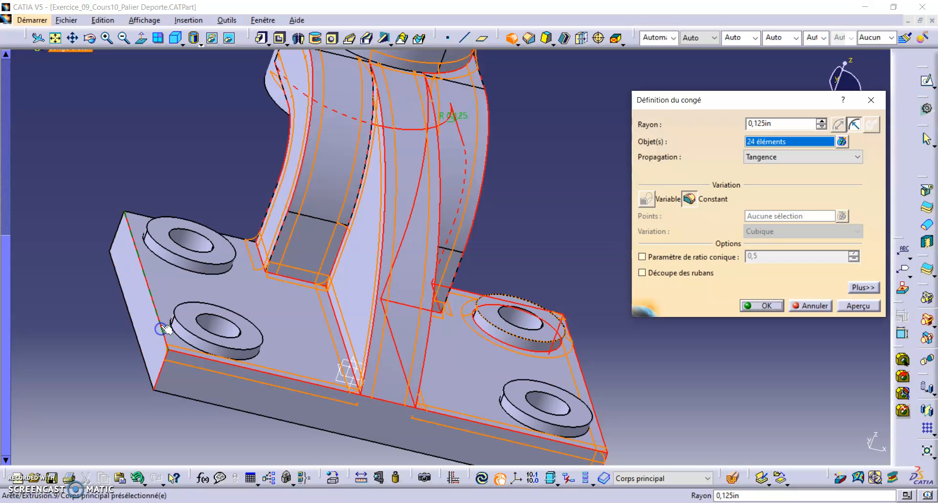
click(171, 274)
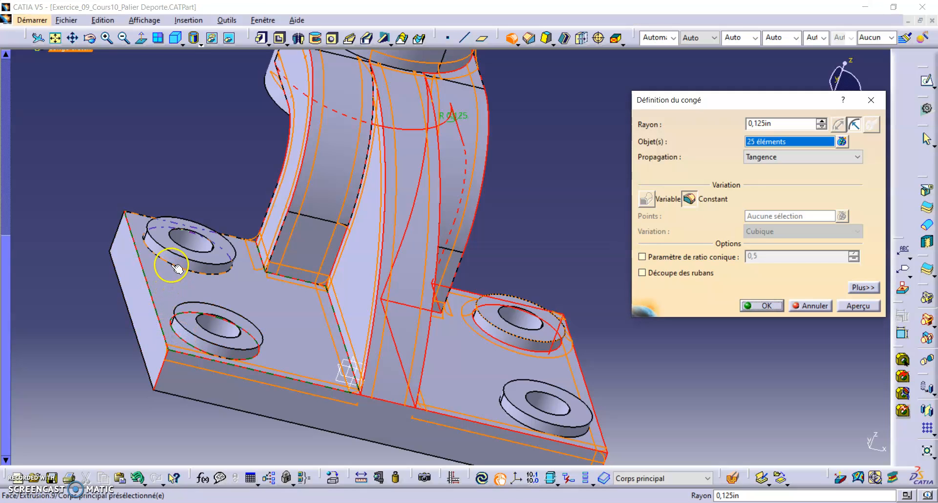
click(514, 425)
click(511, 420)
click(870, 307)
Step: Add the plate's top edge beside the arm's base, and try to apply the fillet to all selected edges
middle_drag(461, 295, 391, 274)
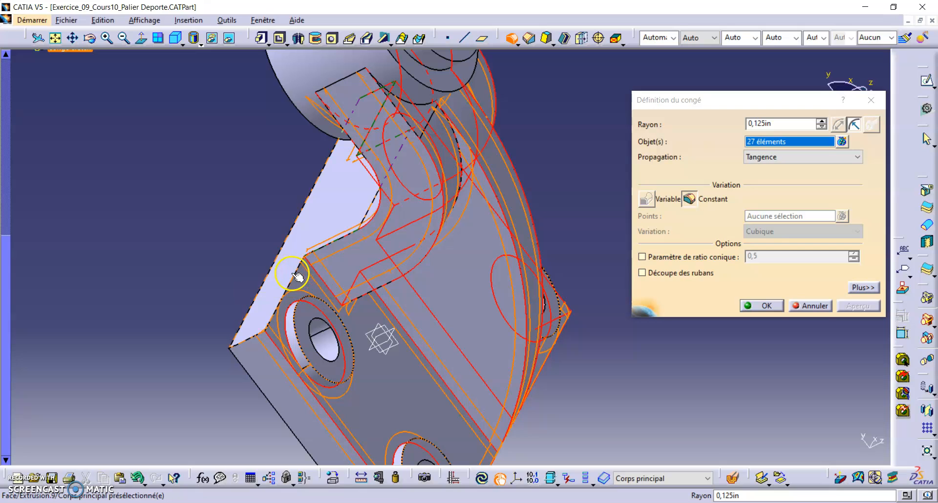
ctrl+middle_drag(244, 333, 242, 254)
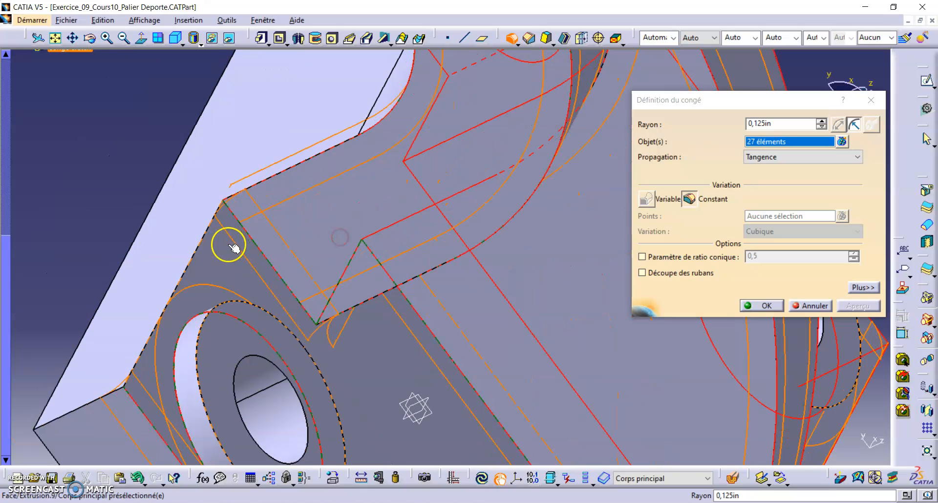
click(203, 239)
click(763, 306)
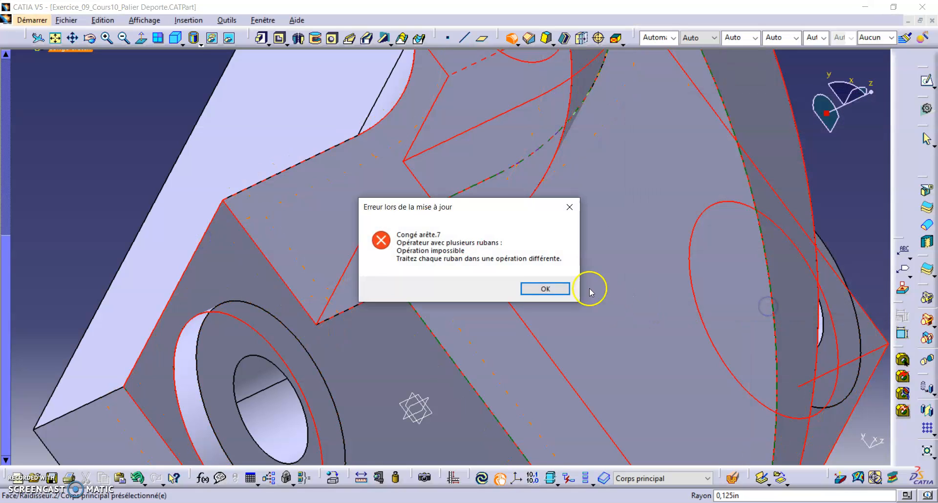
click(545, 288)
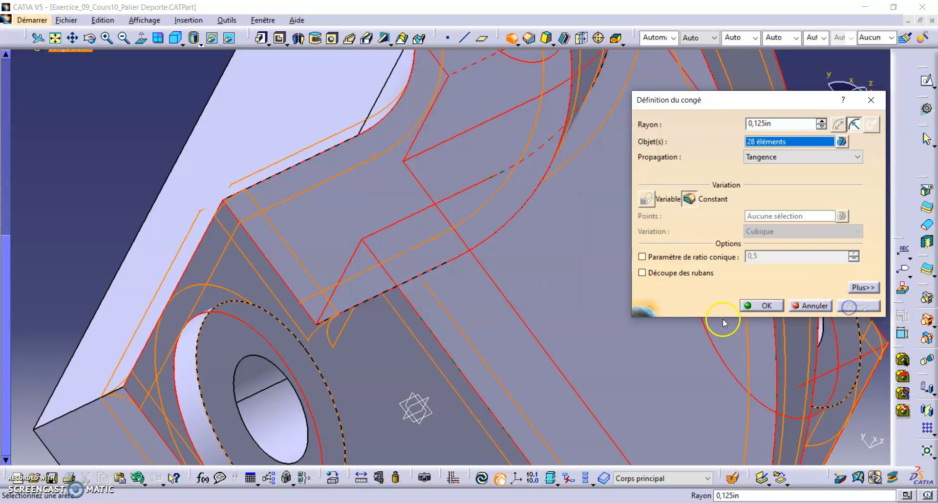
middle_drag(489, 294, 418, 252)
click(763, 306)
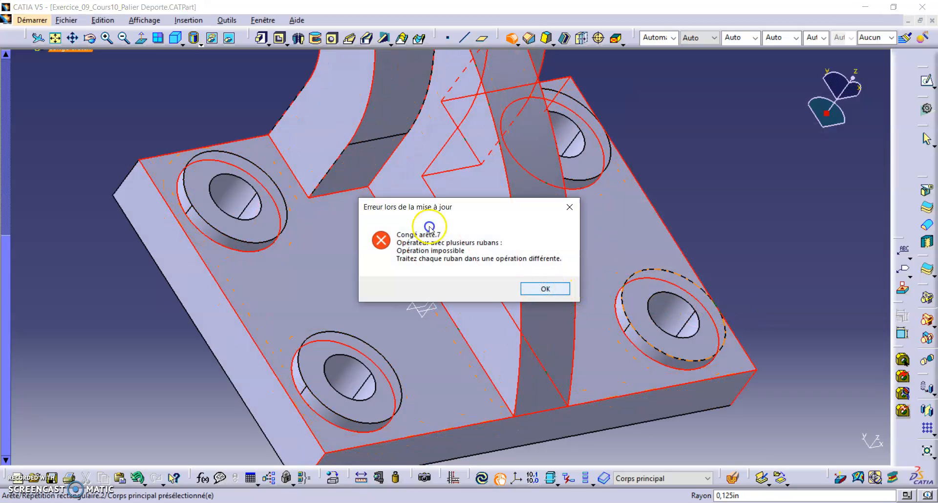
click(538, 284)
Step: Review the full list of edges to fillet, and cancel the fillet
click(842, 141)
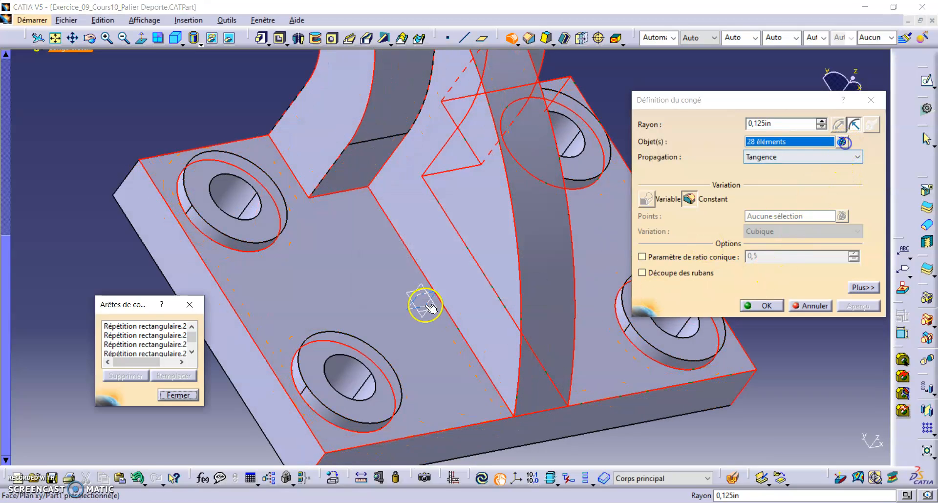
drag(205, 349, 374, 346)
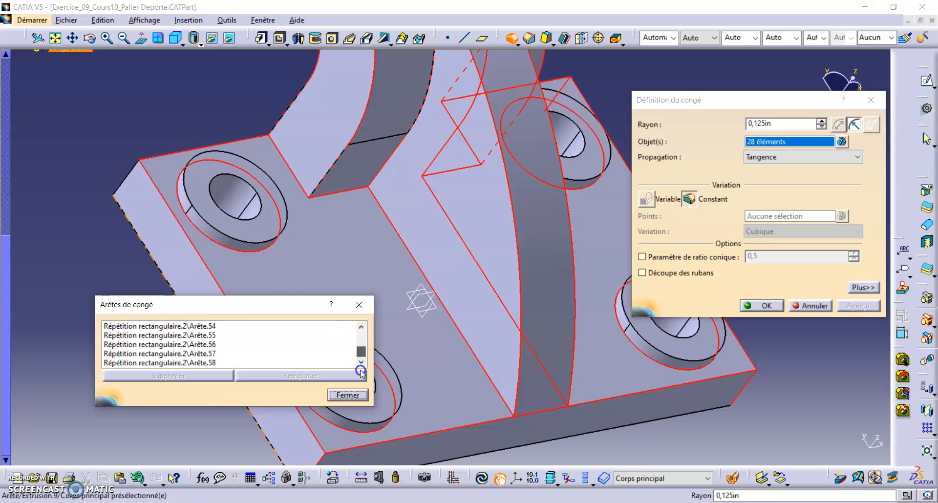
click(360, 305)
click(811, 306)
Step: Try a 0.125 in fillet on the rib's two side faces, and undo it
middle_drag(681, 310, 510, 239)
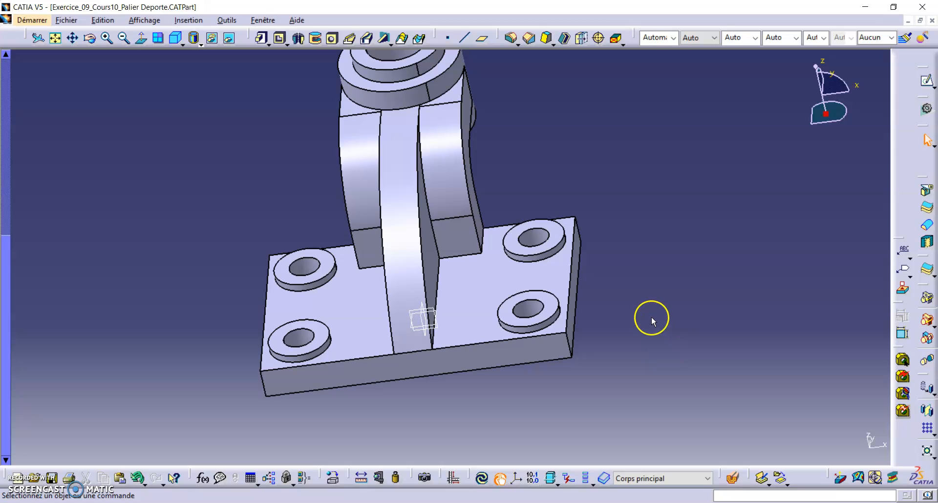
click(510, 37)
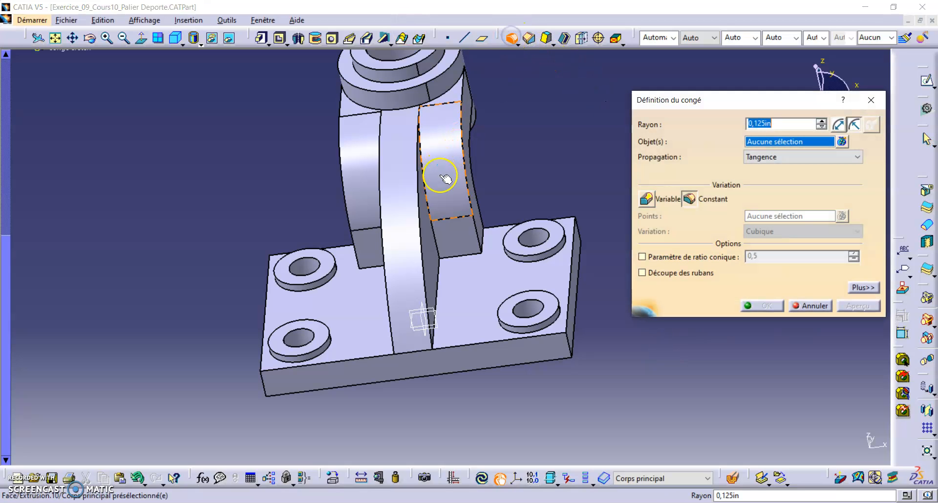
click(429, 260)
middle_drag(366, 280, 417, 256)
click(412, 260)
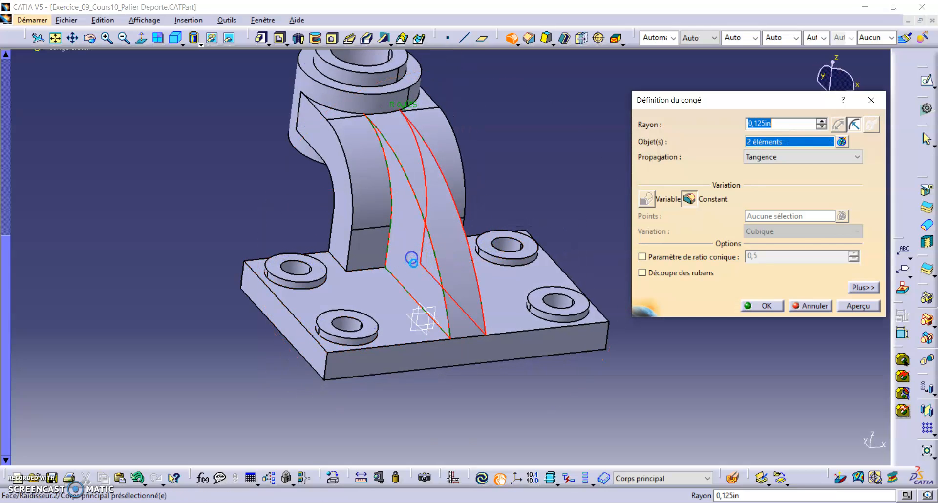
click(762, 306)
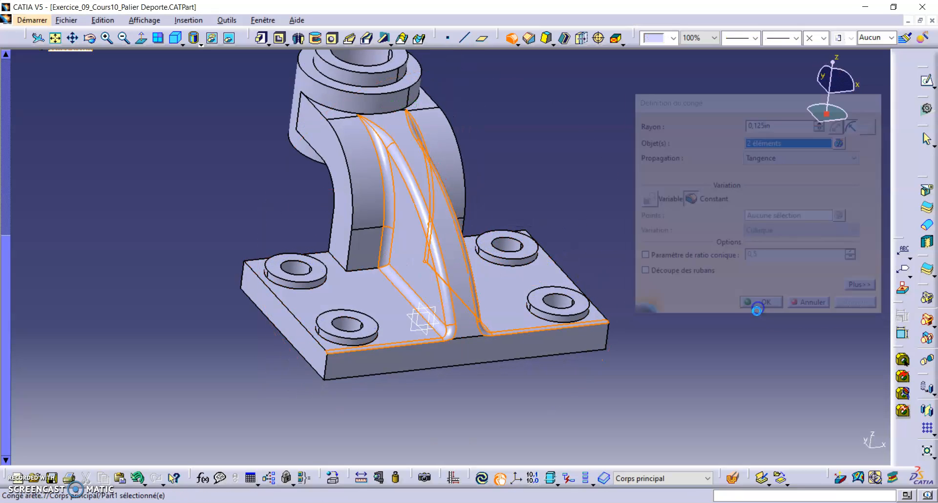
middle_drag(717, 307, 655, 318)
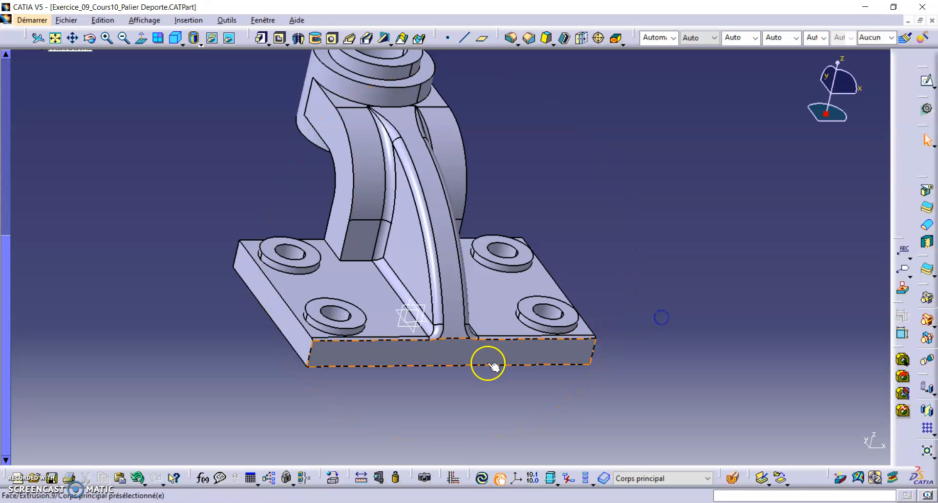
click(489, 420)
key(ctrl+z)
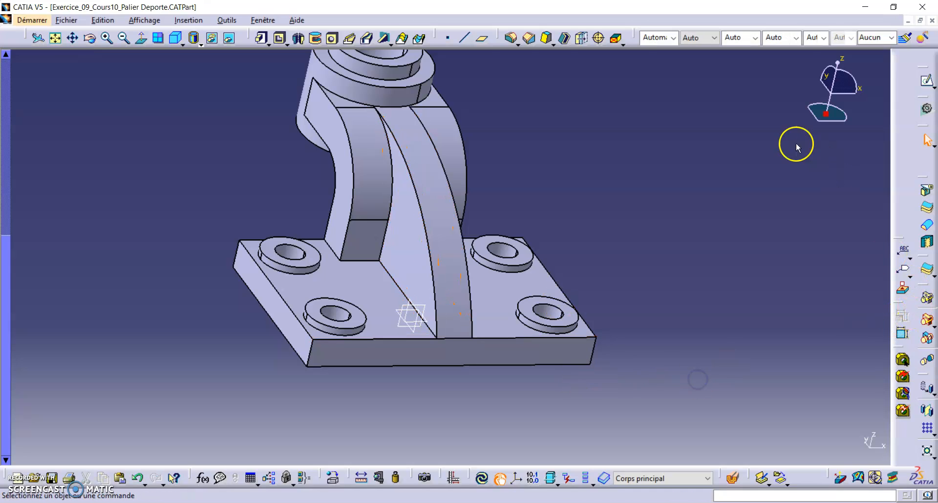
Step: Set up a 0.125 in edge fillet on the outer long edges on both sides of the arm, and preview it
click(512, 39)
click(352, 162)
click(335, 181)
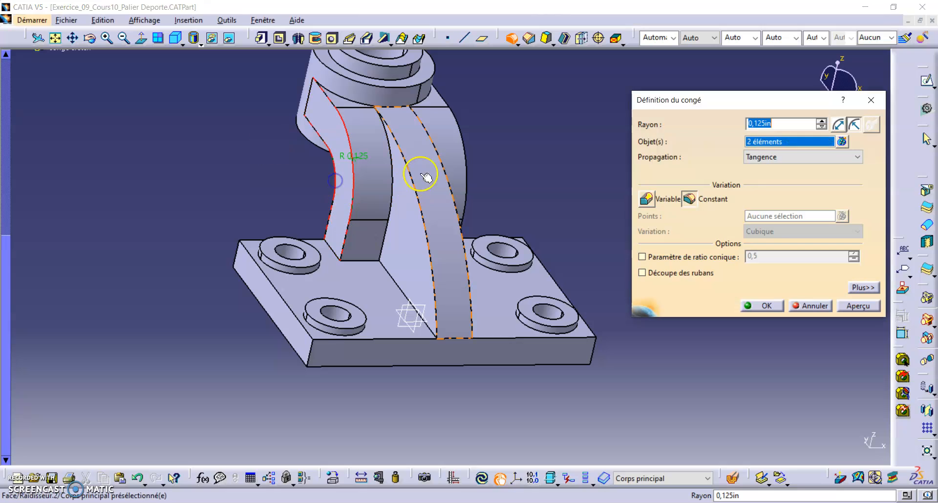
click(461, 203)
middle_drag(459, 203, 377, 215)
click(486, 198)
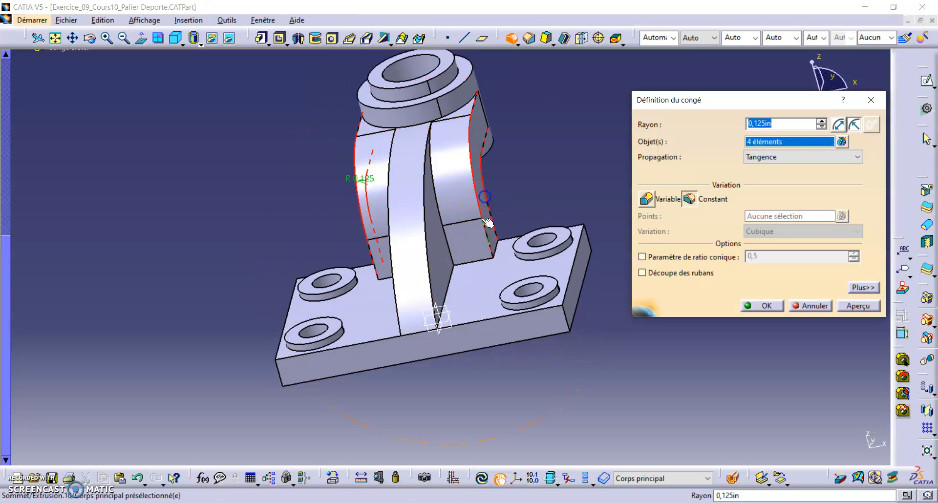
click(848, 307)
Step: Add the arm's inner edges beside the rib and both long front edges of the rib, and apply the 0.125 in fillet
click(450, 227)
middle_drag(450, 227, 399, 218)
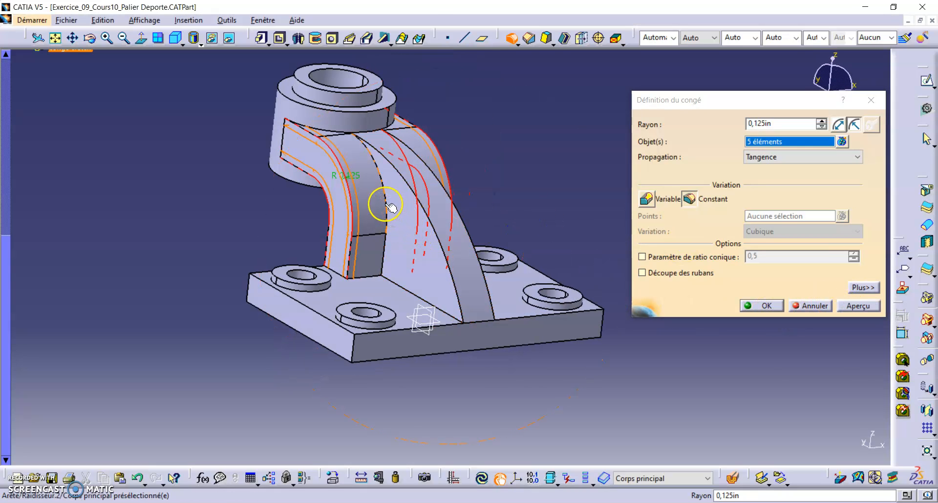
click(388, 205)
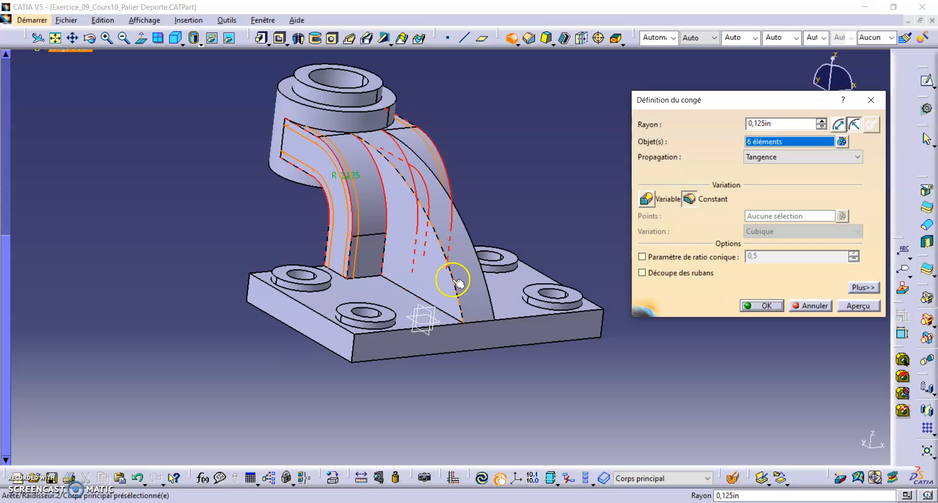
middle_drag(470, 284, 247, 248)
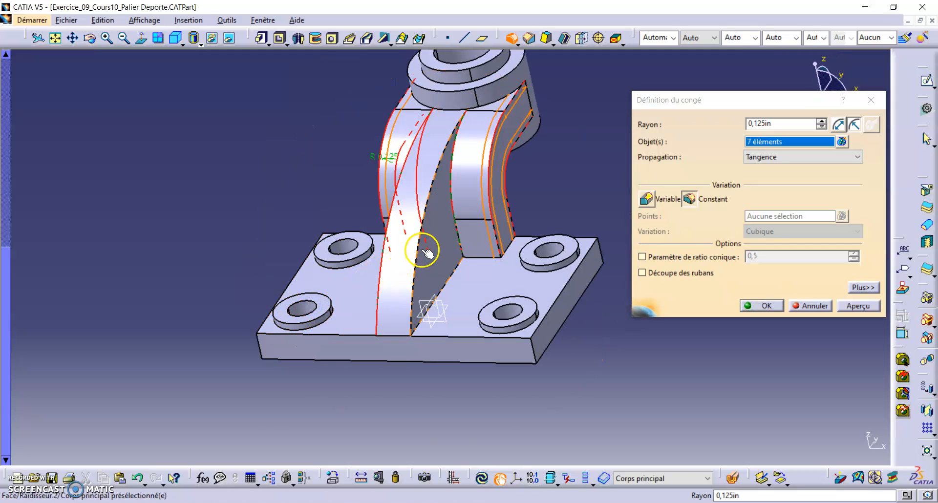
click(418, 249)
click(861, 307)
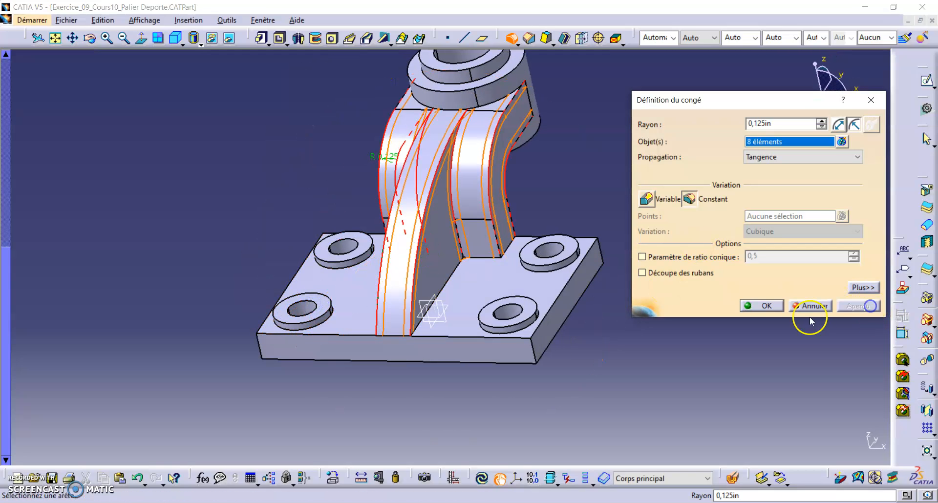
click(770, 307)
middle_drag(691, 325, 684, 271)
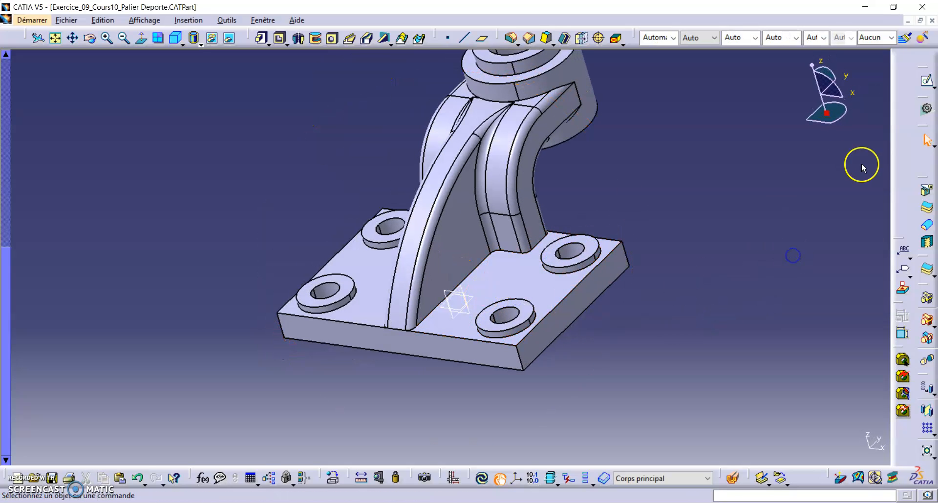
Step: Fillet the edges where the arm and rib meet the large boss at 0.125 in
click(511, 39)
middle_drag(570, 126, 467, 208)
middle_drag(563, 255, 494, 222)
click(490, 178)
middle_drag(400, 172, 344, 176)
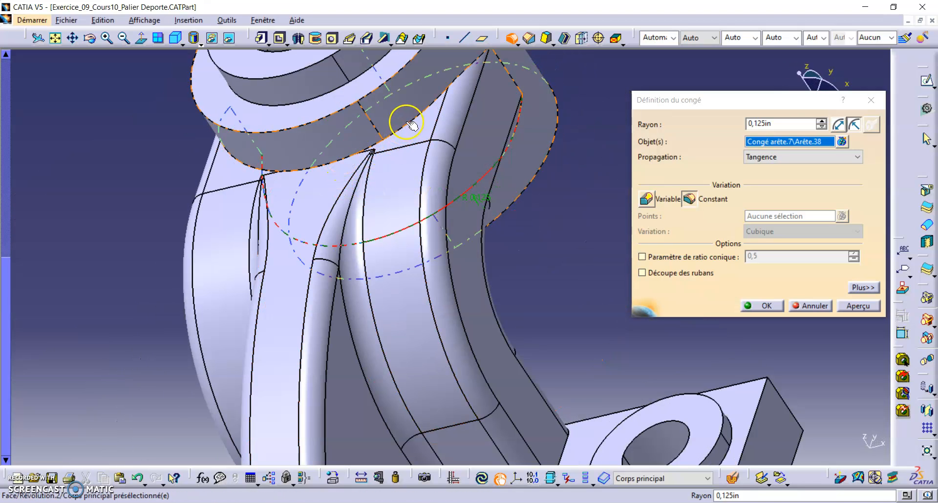
click(432, 113)
mouse_move(377, 167)
middle_down()
mouse_move(444, 184)
mouse_move(377, 151)
middle_up()
click(385, 148)
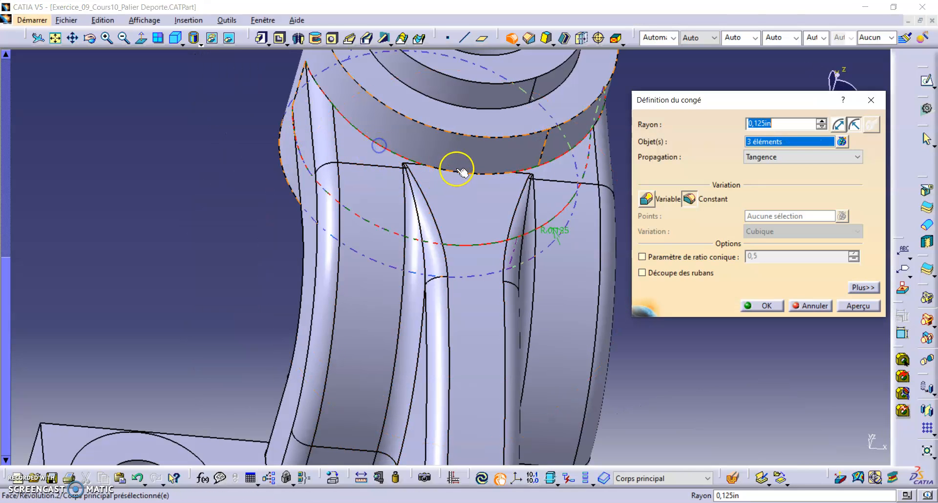
click(755, 306)
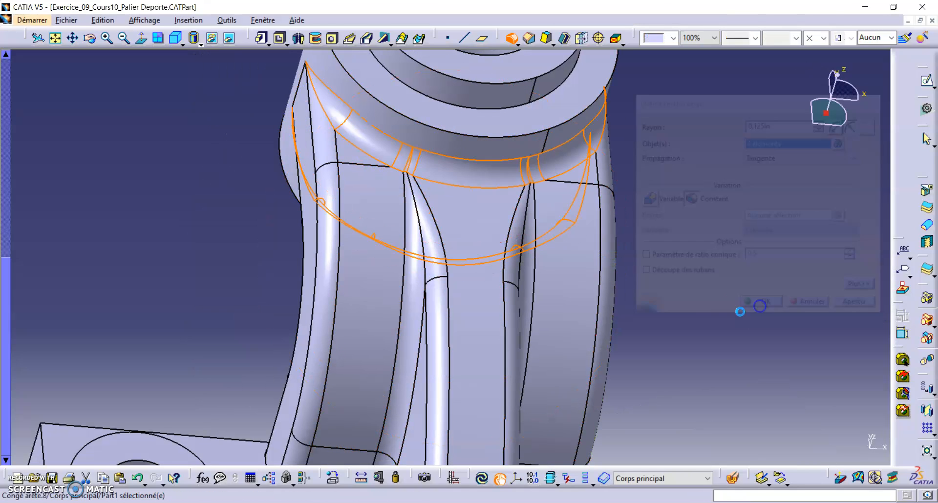
mouse_move(682, 311)
middle_down()
mouse_move(674, 245)
mouse_move(626, 277)
mouse_move(687, 317)
middle_up()
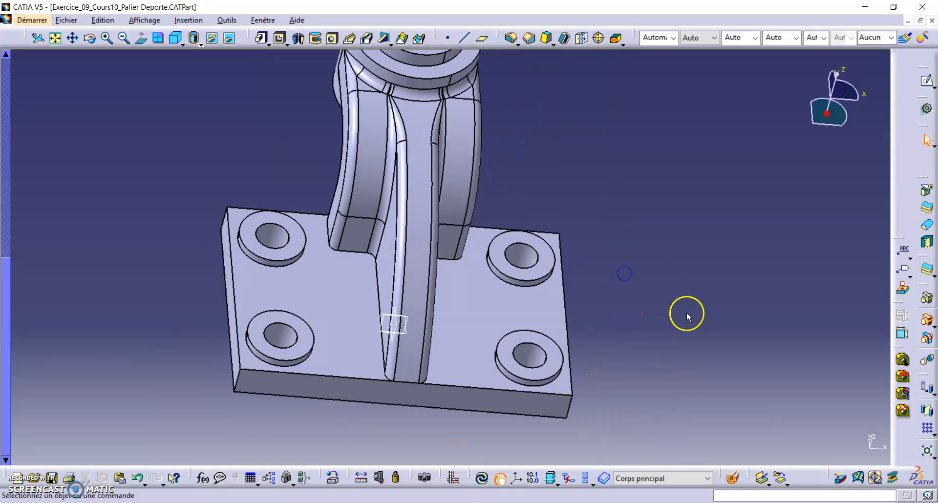
Step: Fillet the base edges of the four small round bosses on the plate at 0.125 in
click(521, 44)
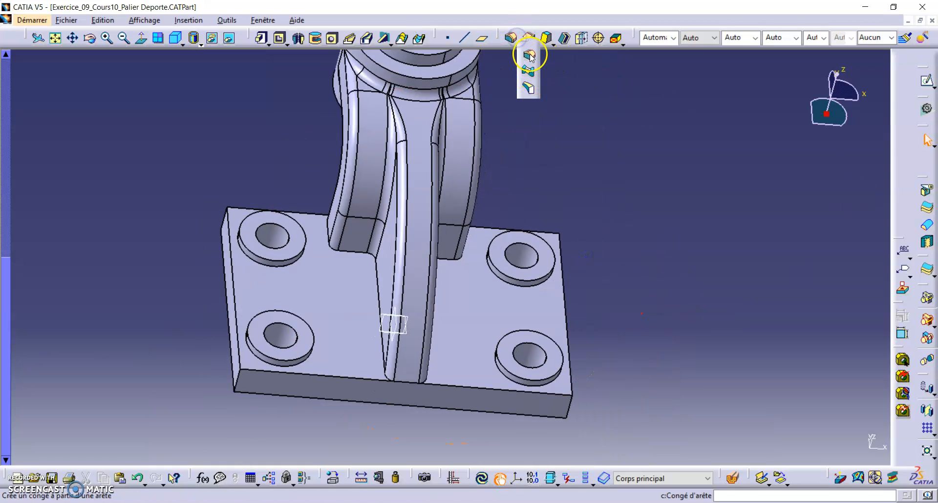
click(496, 276)
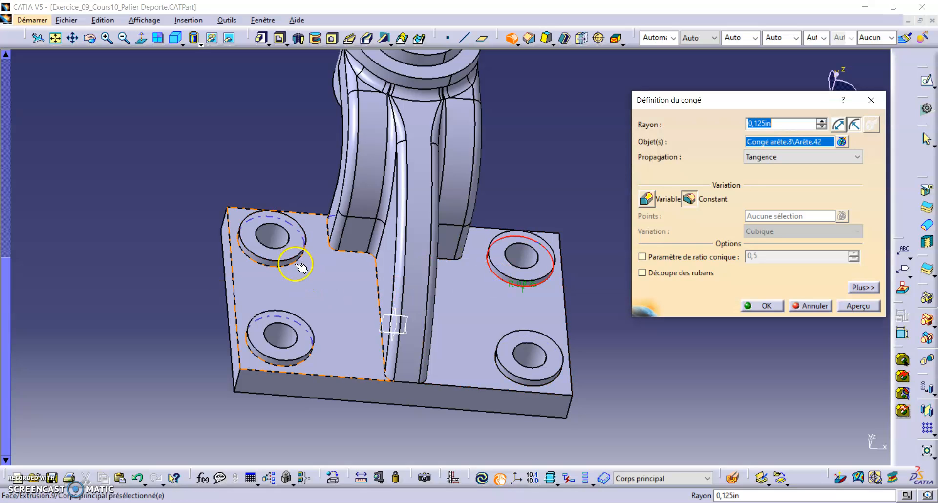
click(314, 361)
click(262, 266)
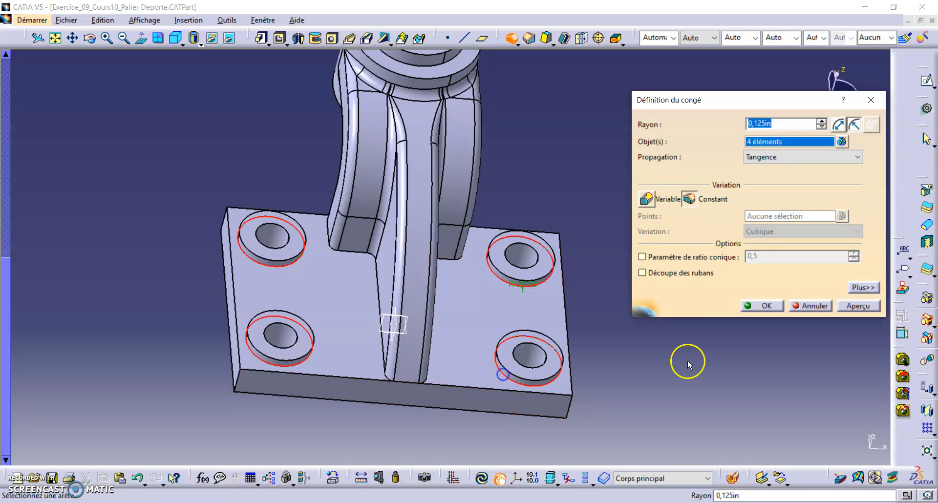
key(Return)
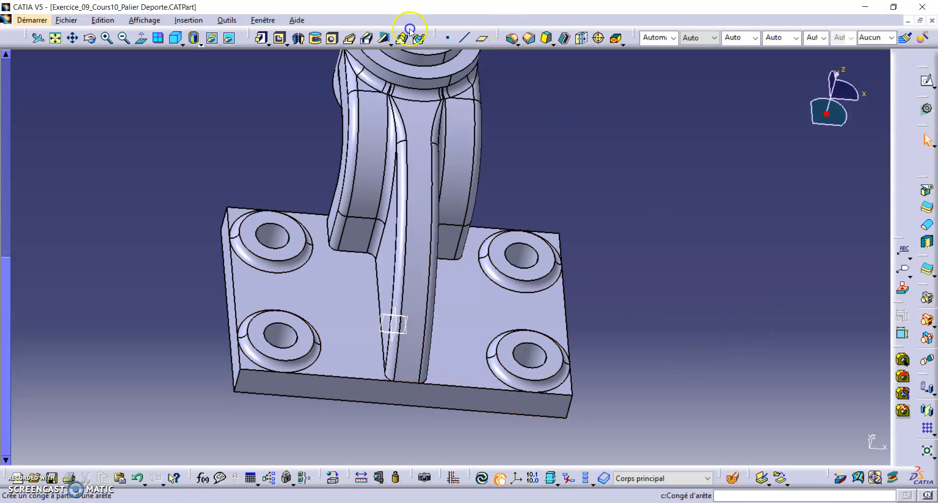
Step: Set up a 0.125 in edge fillet on the plate's upper outer edges, corner edges and arm-foot edge on one side of the rib
middle_drag(313, 226, 404, 151)
click(404, 150)
click(348, 125)
click(207, 223)
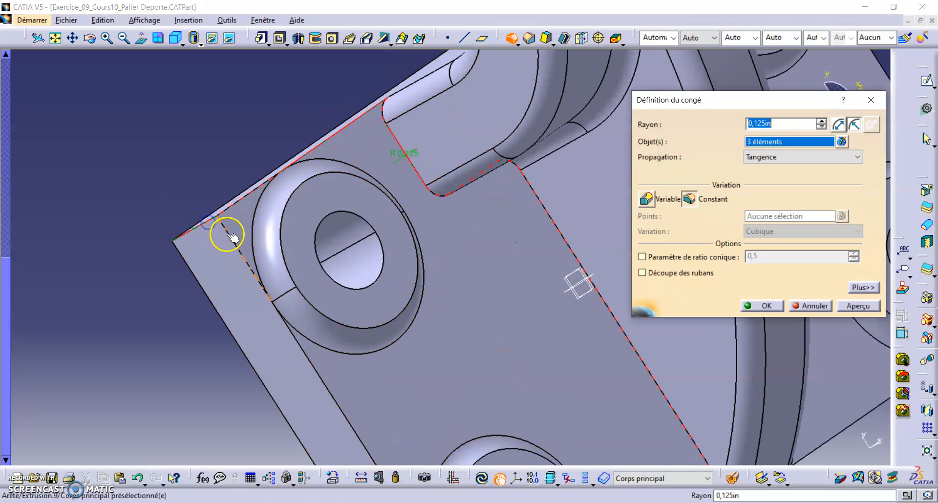
middle_drag(442, 370, 327, 91)
click(384, 393)
middle_drag(377, 389, 471, 238)
click(468, 231)
Step: Add the matching plate, corner and arm-foot edges on the rib's other side, preview, and apply the 0.125 in fillet
middle_drag(534, 265, 169, 182)
middle_drag(425, 204, 262, 229)
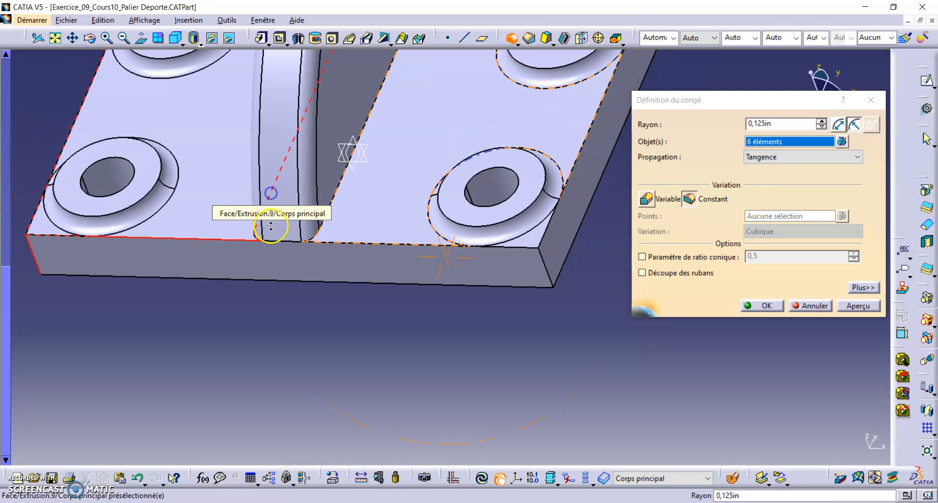
click(378, 110)
click(544, 264)
click(414, 249)
mouse_move(408, 245)
middle_down()
mouse_move(397, 318)
mouse_move(409, 254)
middle_up()
click(414, 229)
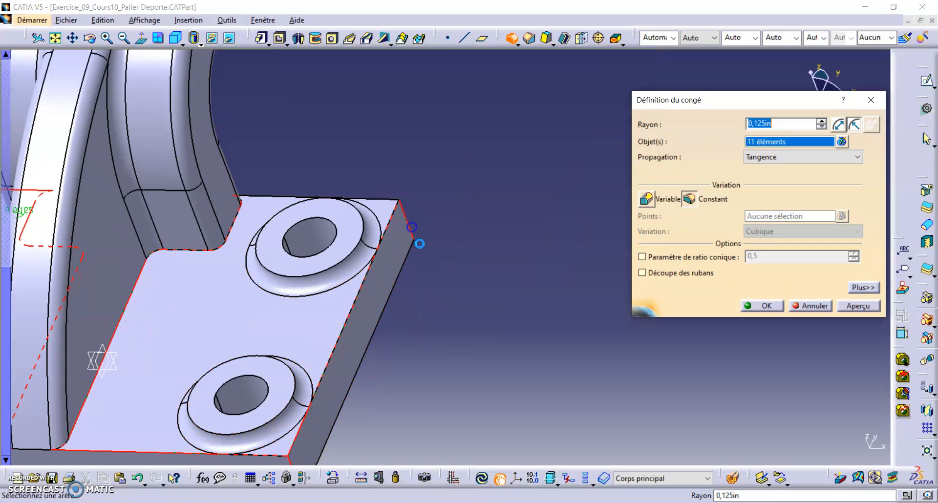
click(369, 200)
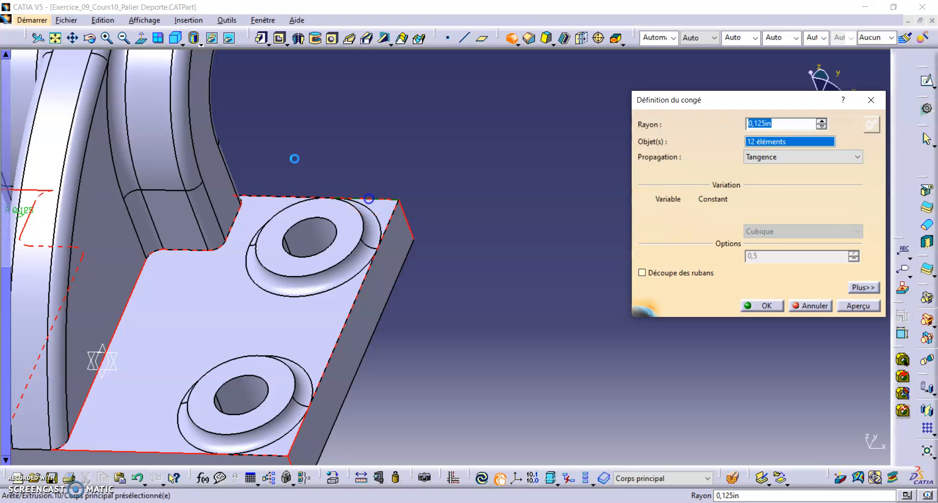
click(850, 307)
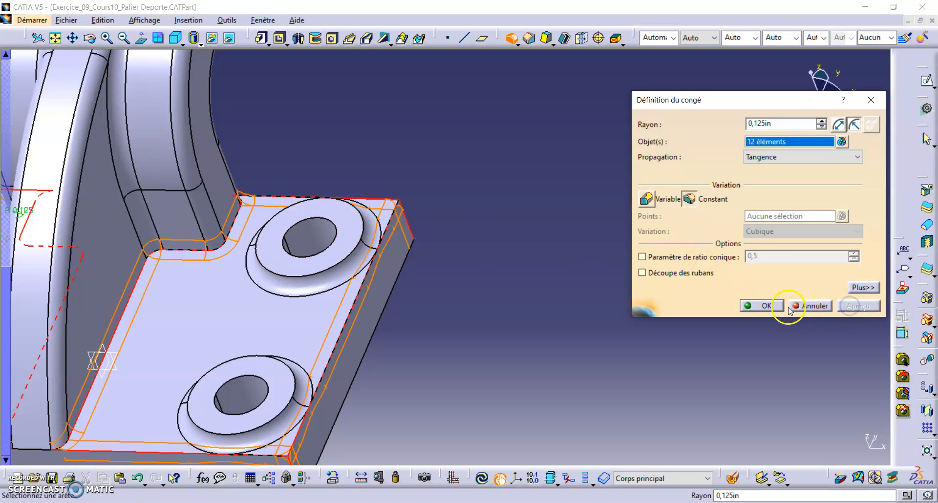
click(763, 307)
Step: Review the whole filleted part in isometric view and from other angles, with the specification tree shown
click(411, 211)
ctrl+middle_drag(411, 264, 426, 318)
click(185, 48)
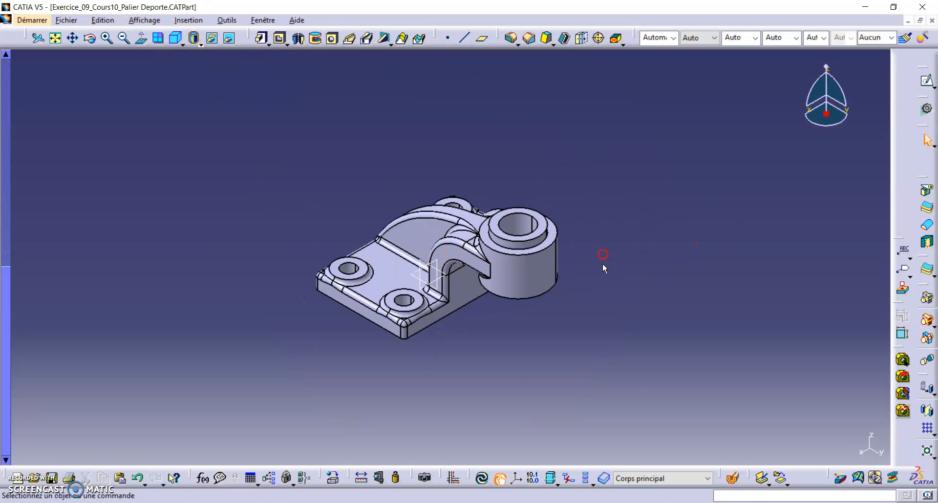
middle_drag(570, 341, 438, 244)
click(177, 38)
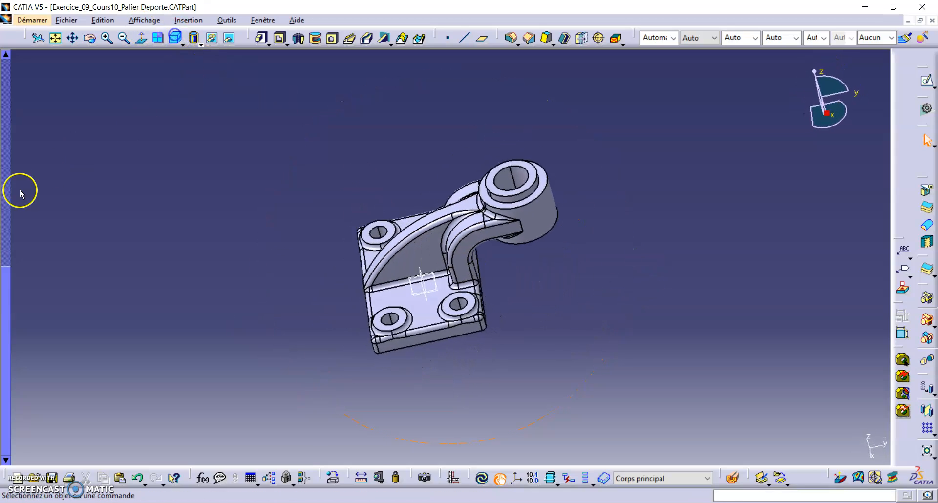
scroll(164, 233, up, 1)
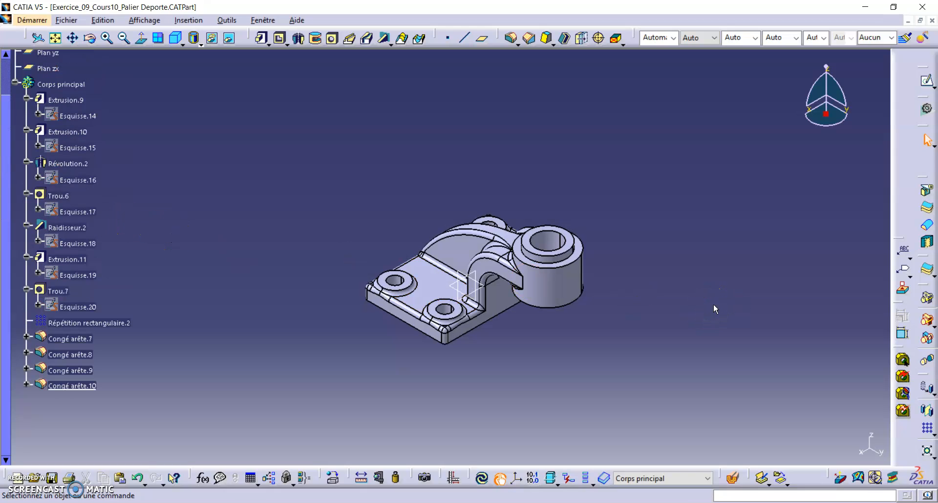
Step: Examine closely the fillet transitions where the rib and arm meet the large boss, on both sides of the rib
middle_drag(416, 241, 422, 218)
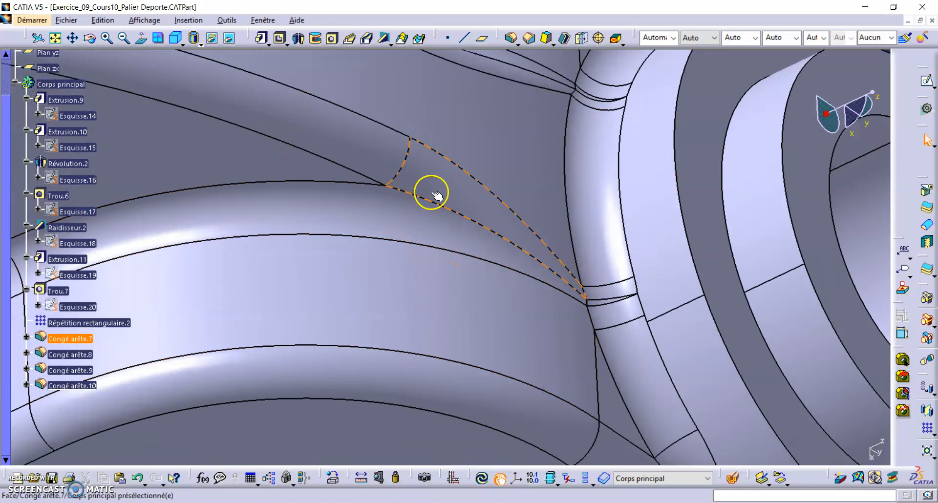
middle_drag(454, 197, 442, 234)
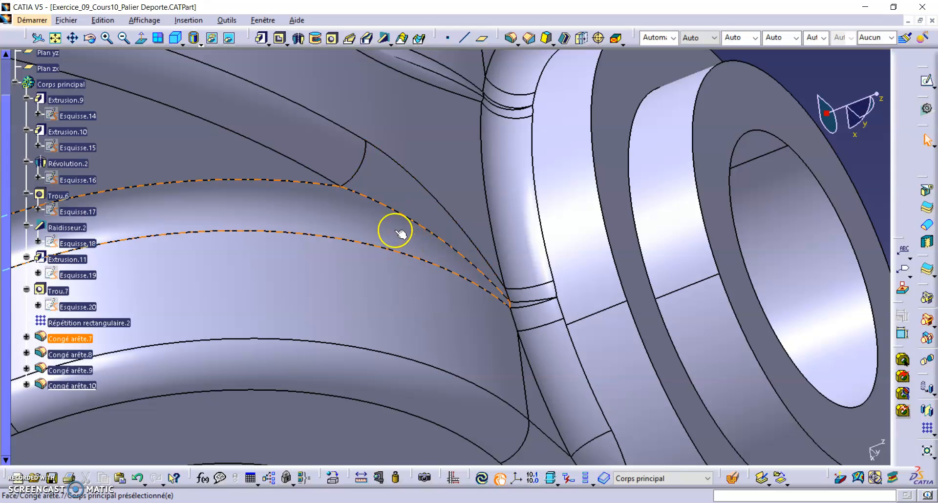
click(375, 202)
middle_drag(391, 295, 413, 347)
middle_drag(403, 198, 527, 416)
click(463, 202)
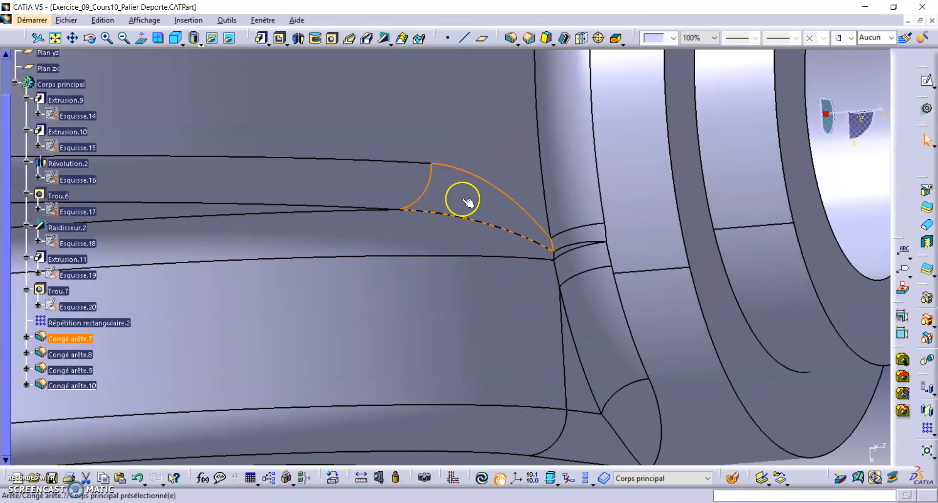
middle_drag(452, 177, 452, 152)
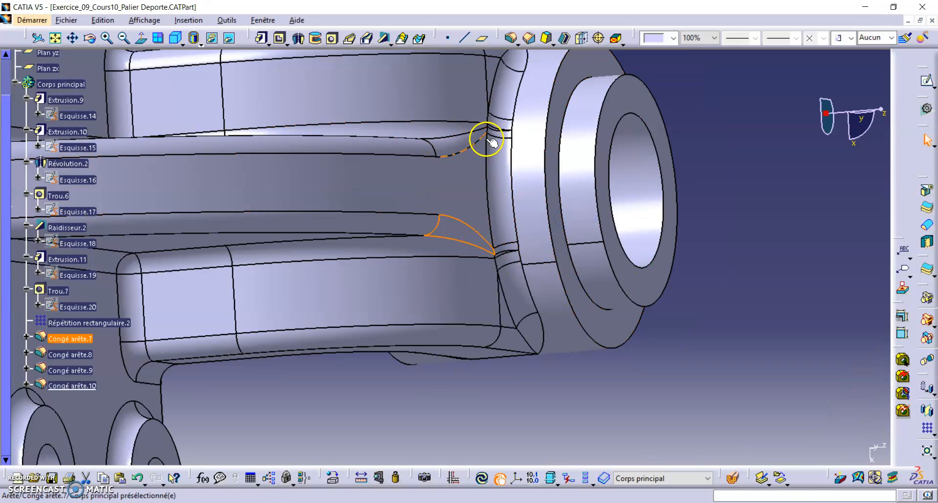
click(778, 219)
middle_drag(542, 237, 684, 316)
middle_drag(596, 279, 292, 308)
middle_drag(600, 215, 604, 241)
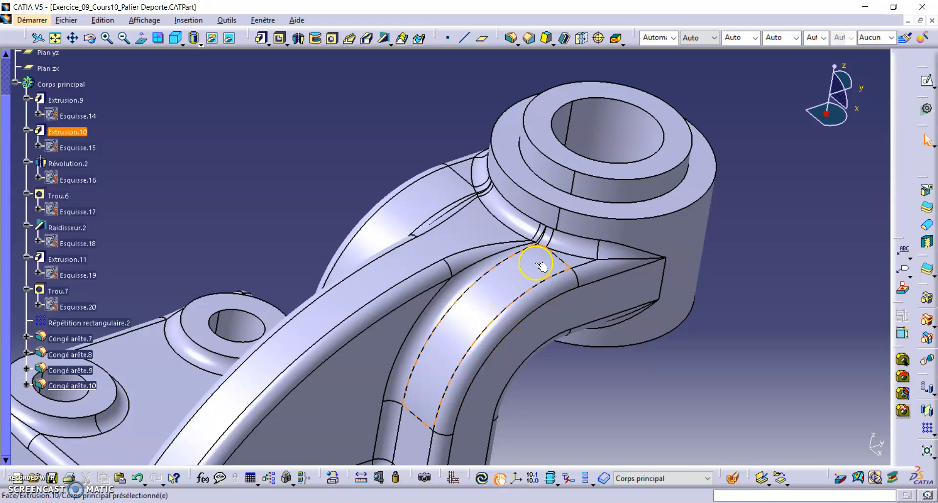
middle_drag(577, 329, 577, 251)
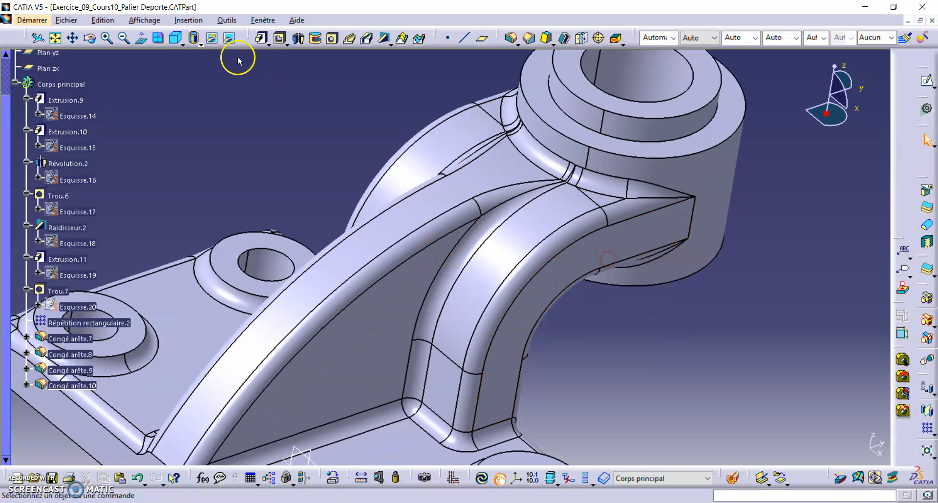